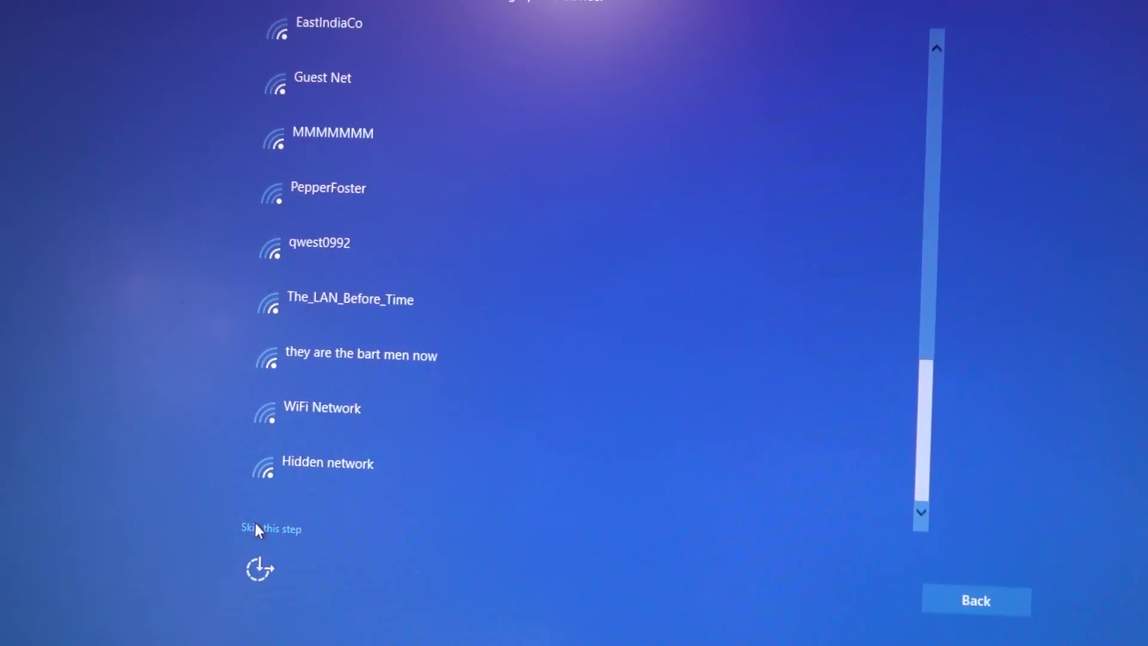
Go through the Windows setup screens, skipping the wireless network and reviewing the privacy settings
left_click(258, 524)
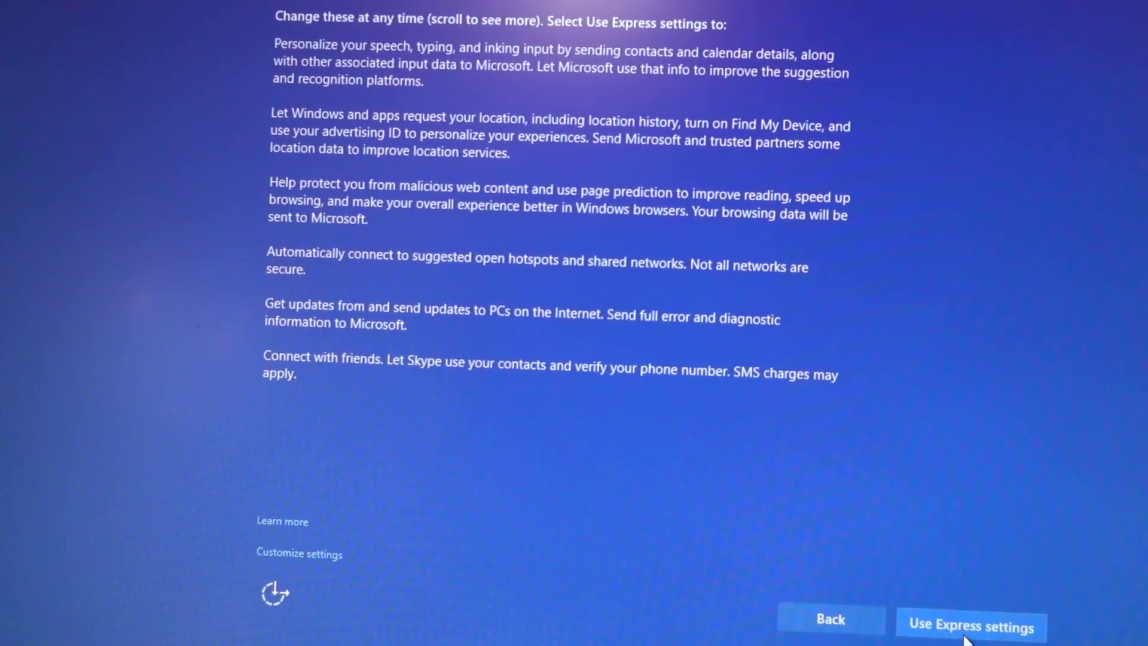
left_click(310, 552)
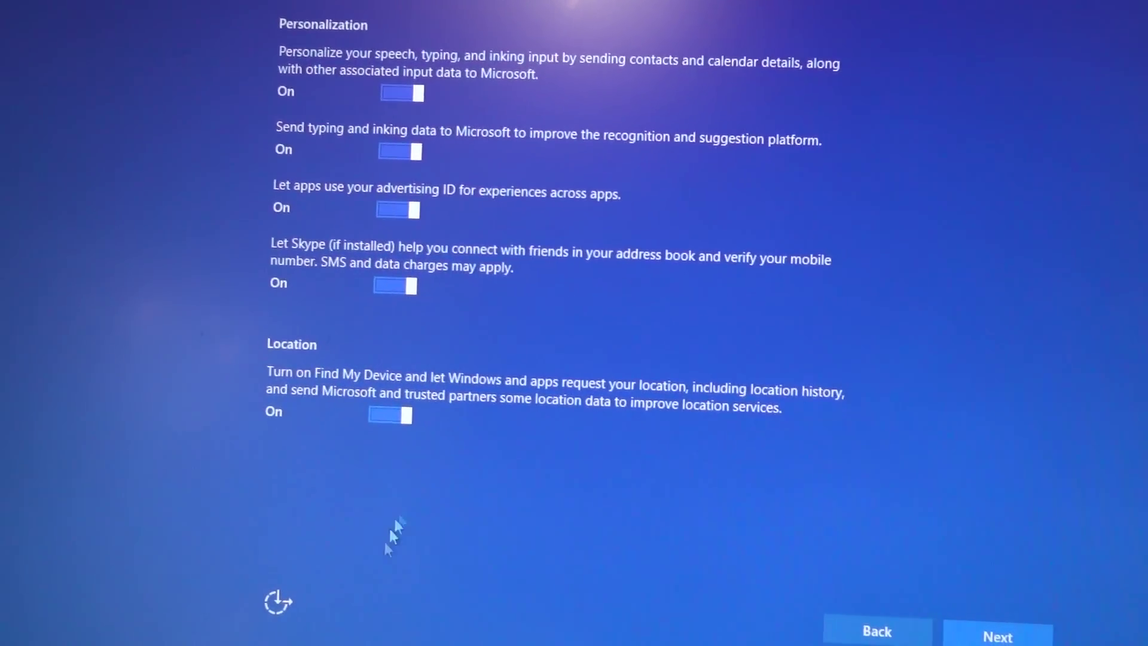
left_click(862, 629)
left_click(861, 620)
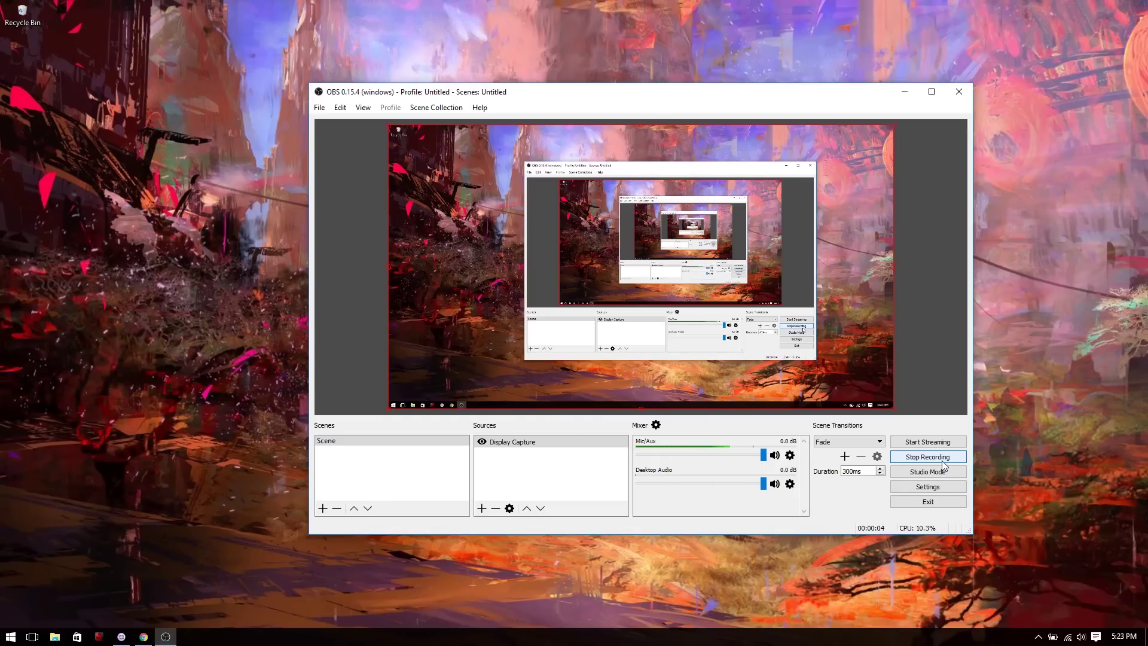
Launch Settings via a Start search for 'sett' and open Update & security's Recovery page
left_click(3, 640)
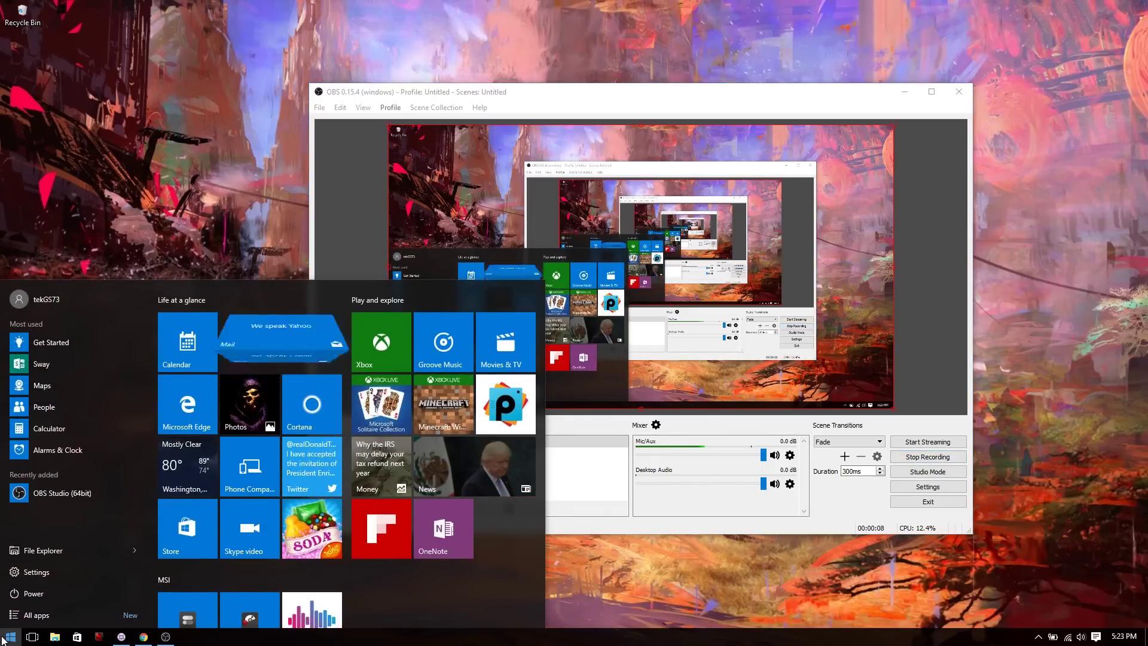
type("sett")
key("Return")
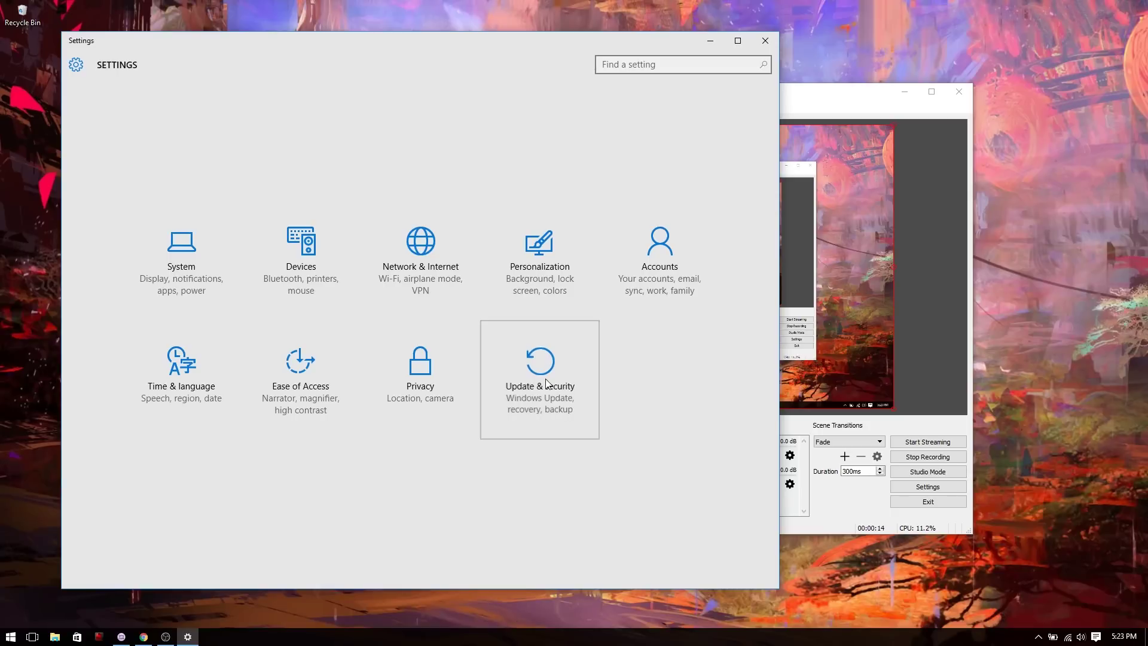
left_click(540, 377)
left_click(141, 180)
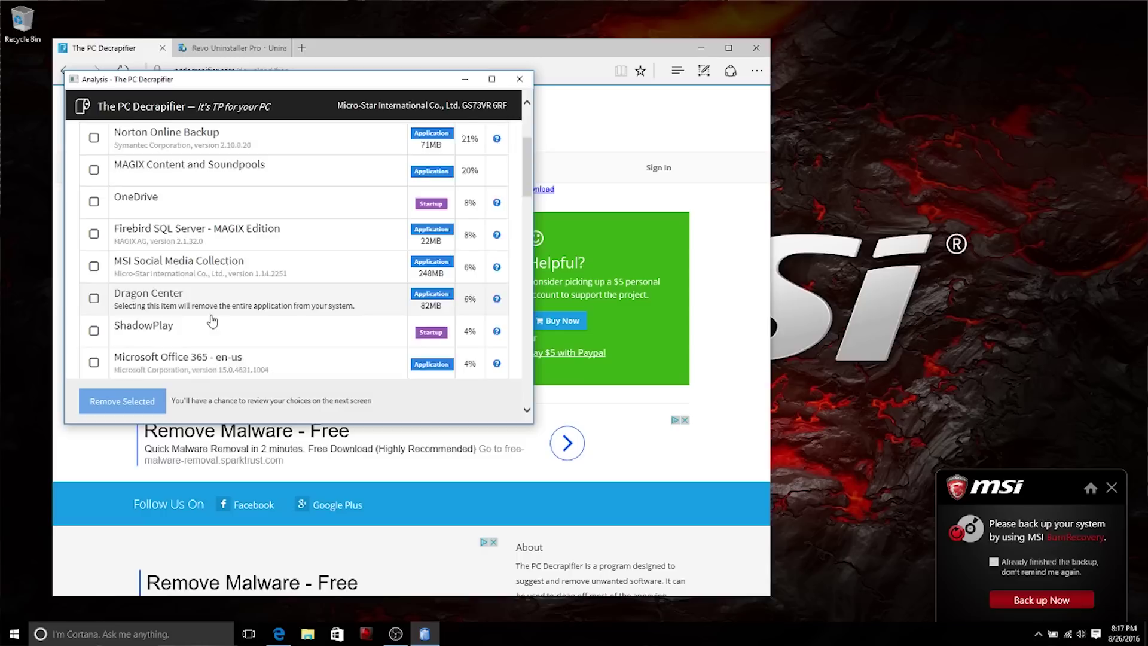
Enlarge the analysis window and scroll Everything Else to MAGIX Photo Manager 15, Norton Online Backup, OneDrive
scroll(293, 251, "up", 3)
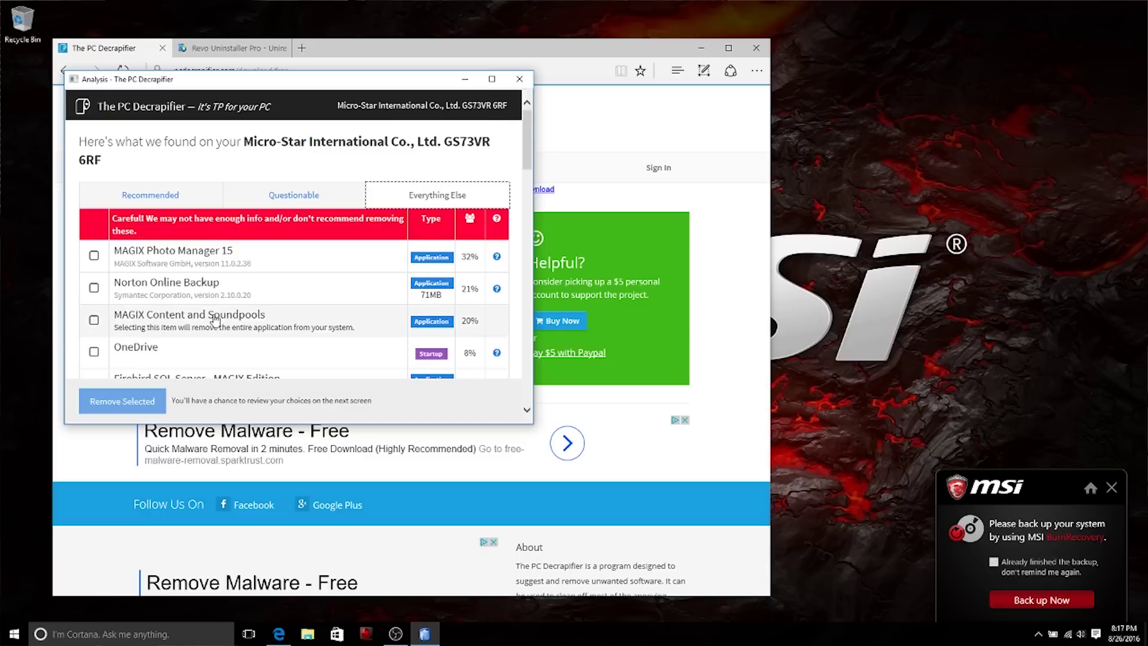
scroll(293, 251, "down", 3)
left_click_drag(530, 426, 524, 587)
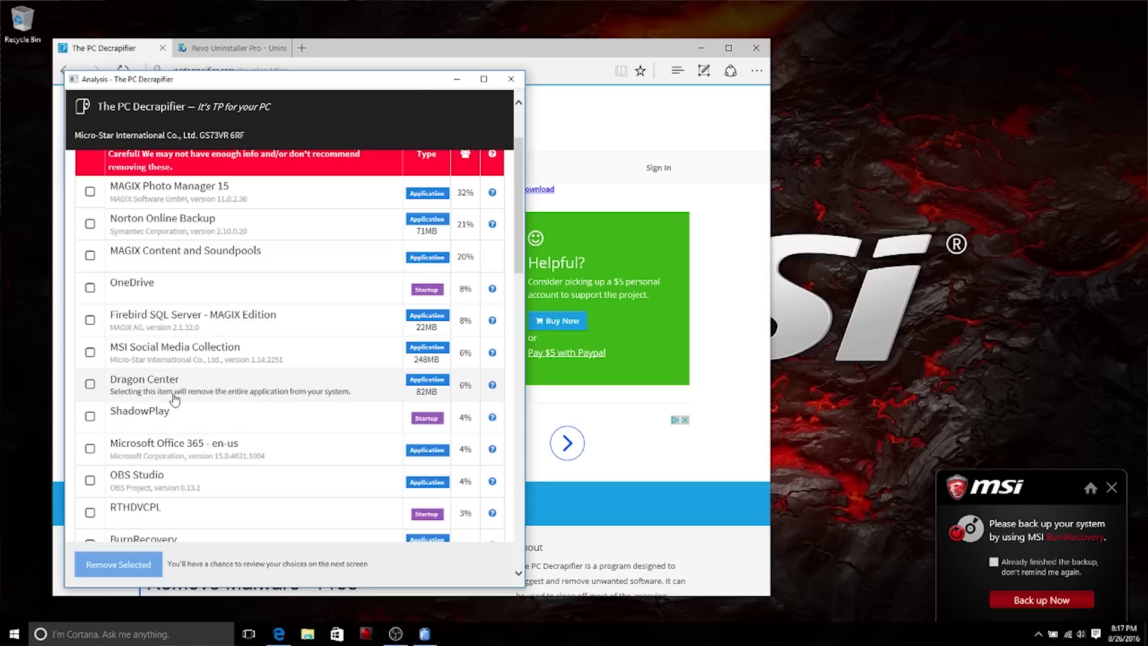
scroll(208, 384, "down", 6)
scroll(335, 392, "down", 6)
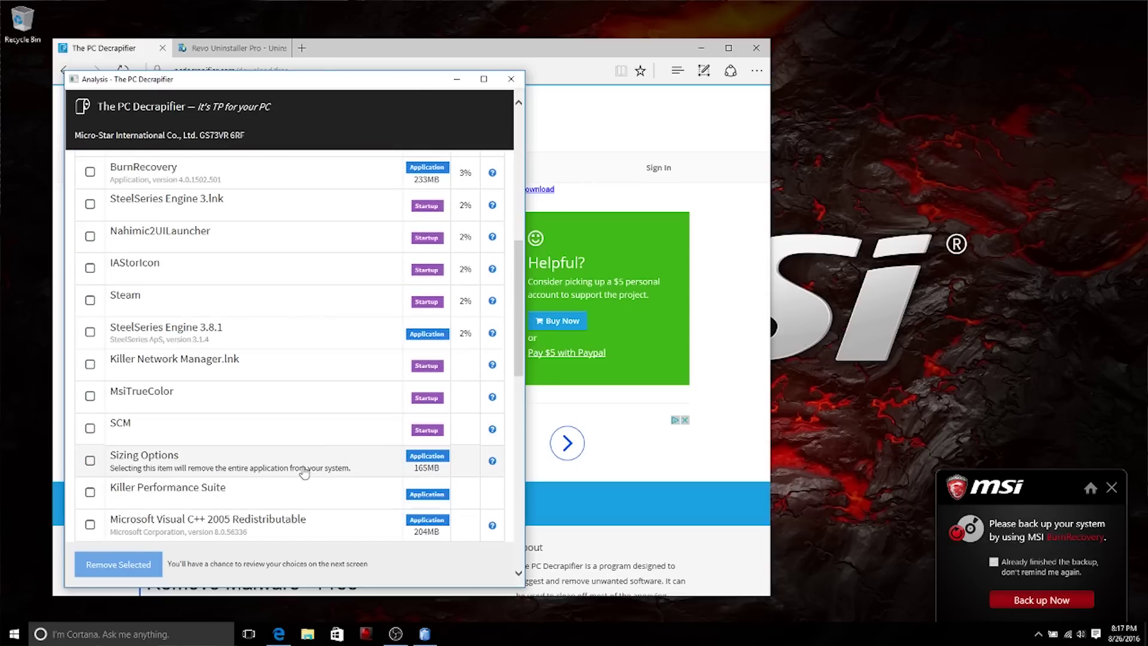
scroll(168, 472, "up", 12)
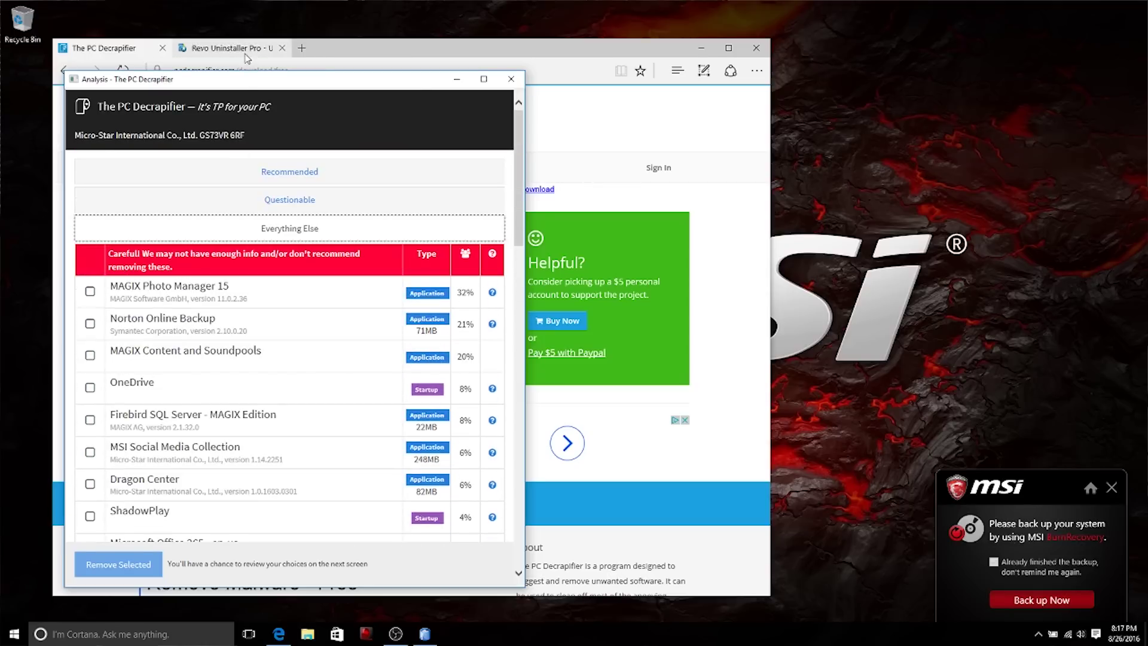
Switch to the Revo Uninstaller tab in Edge and scroll down its page
left_click(233, 48)
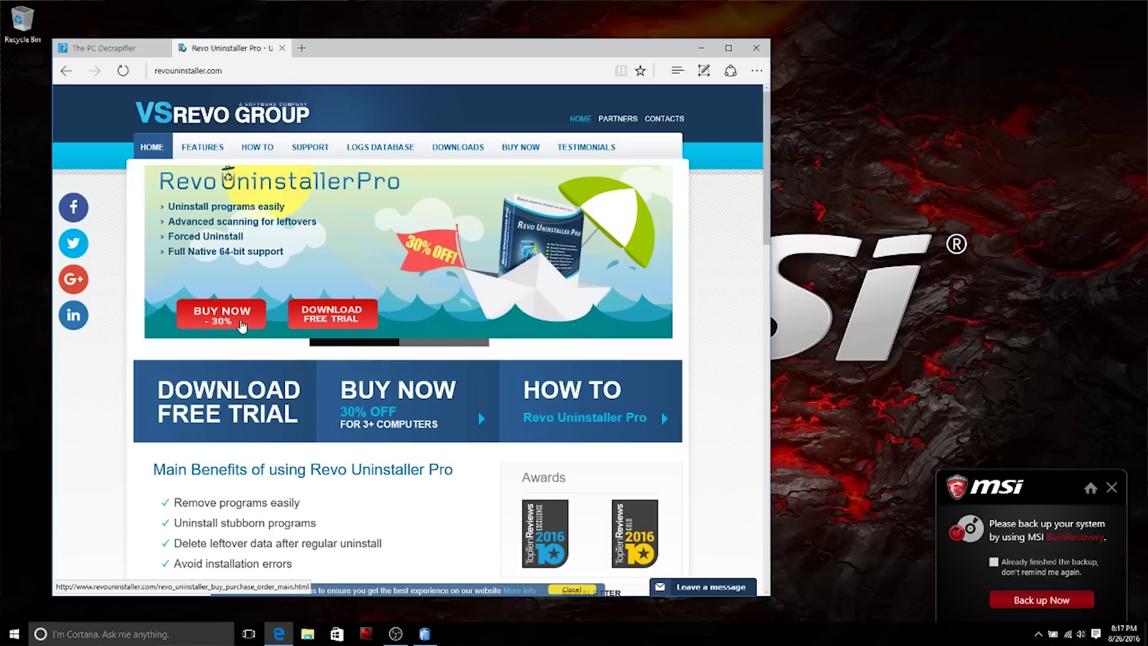
scroll(241, 326, "down", 6)
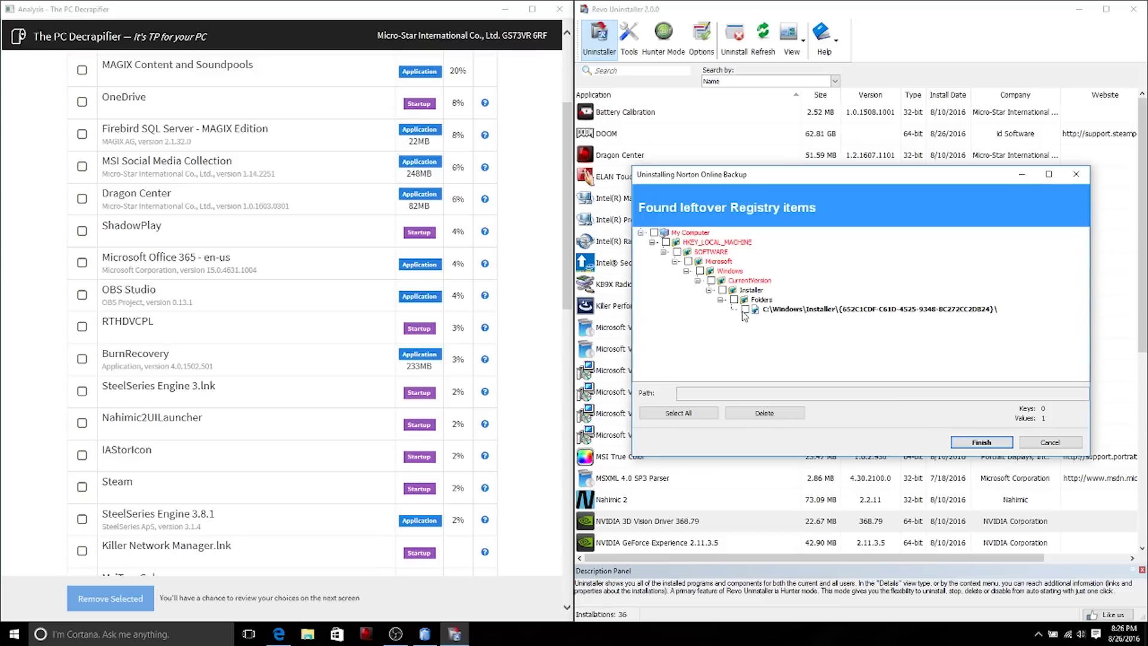
Mark Norton Online Backup's leftover registry entry and delete Office 365's leftover Program Files folder
left_click(745, 310)
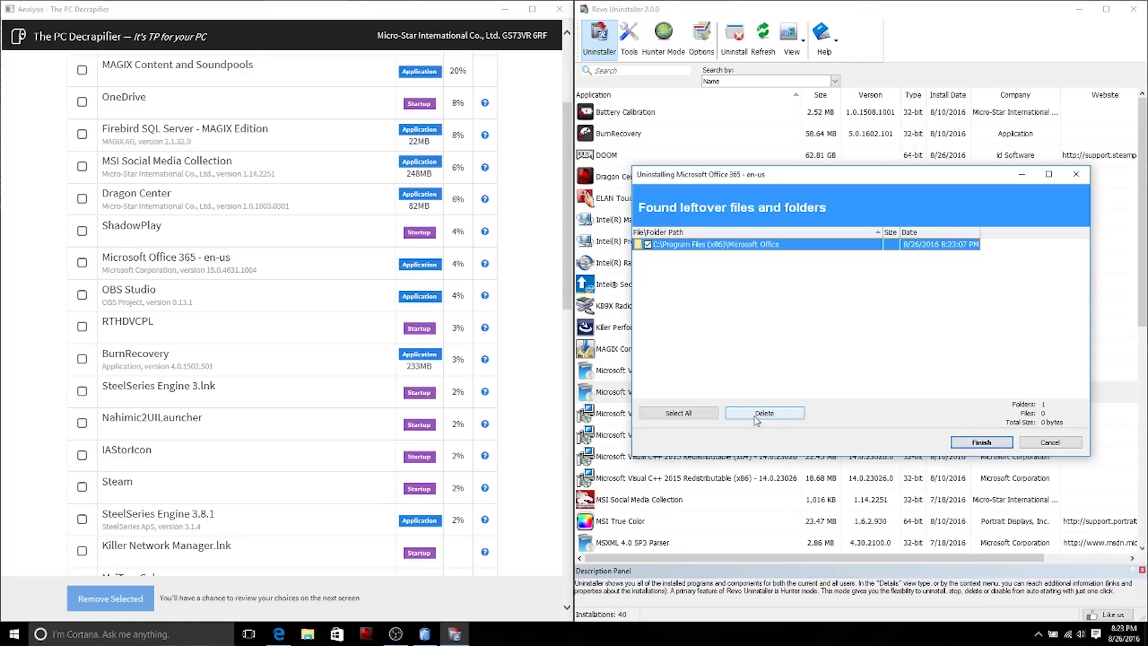
left_click(757, 418)
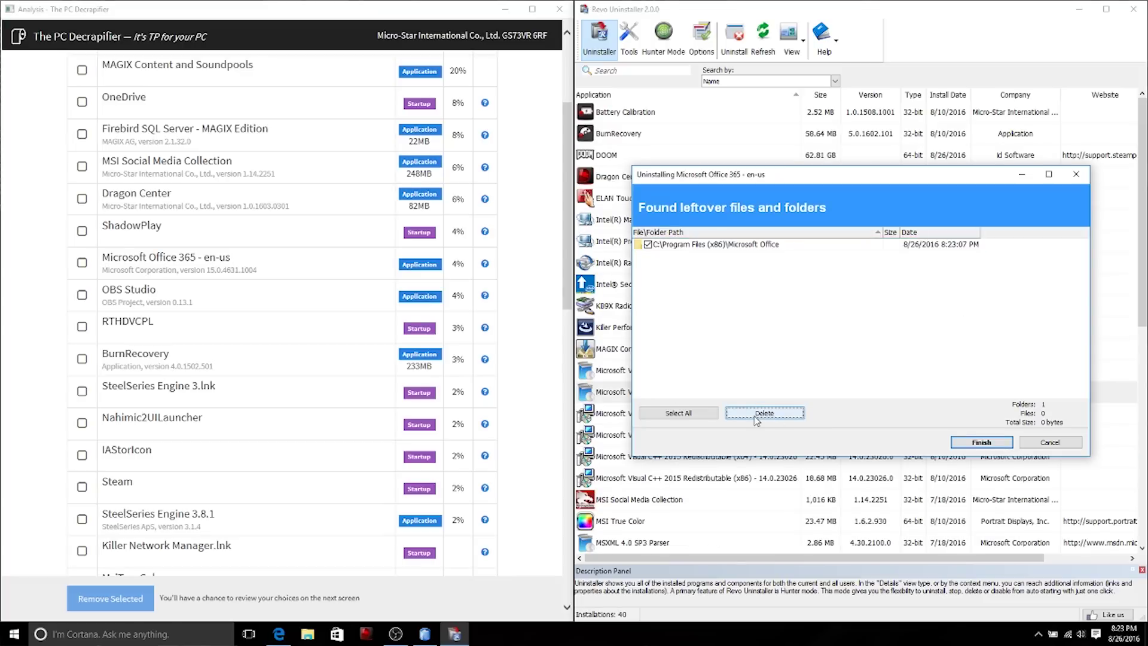
left_click(892, 345)
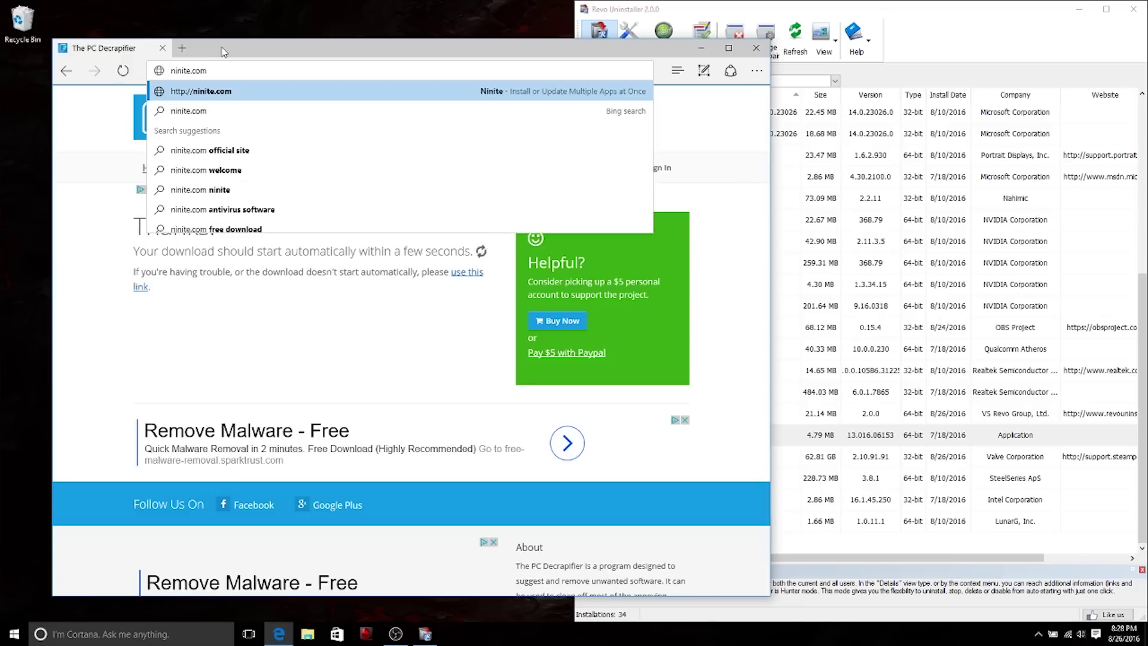
Load ninite.com in a maximized browser and tick Chrome, FileZilla, Notepad++ and PuTTY
key("Return")
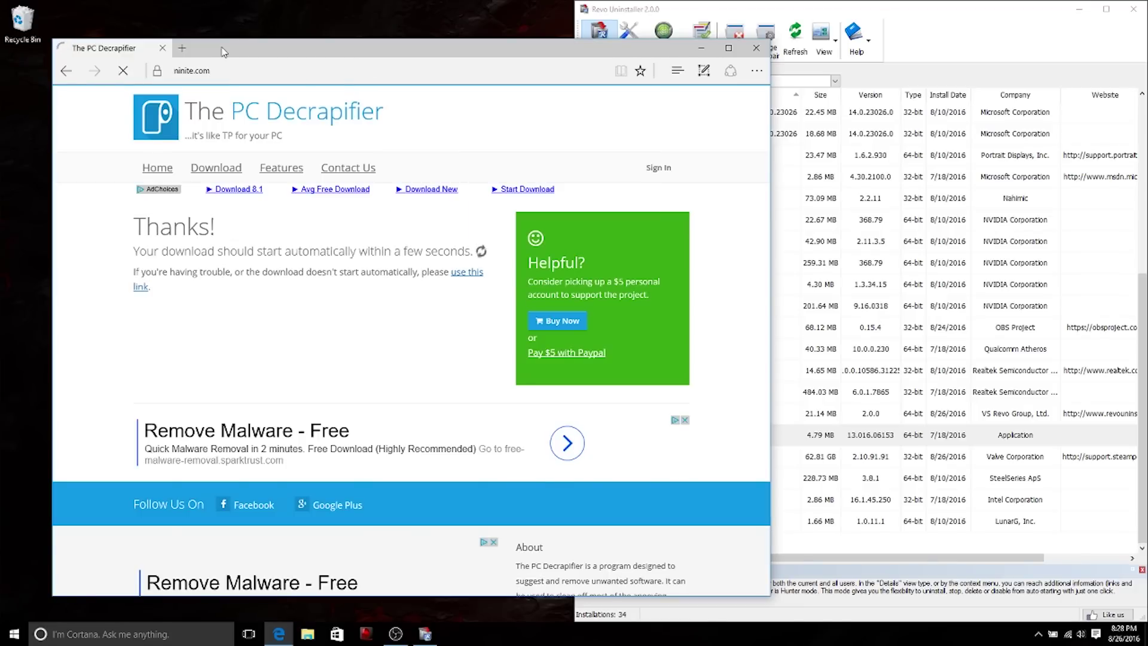
double_click(222, 52)
scroll(784, 331, "down", 6)
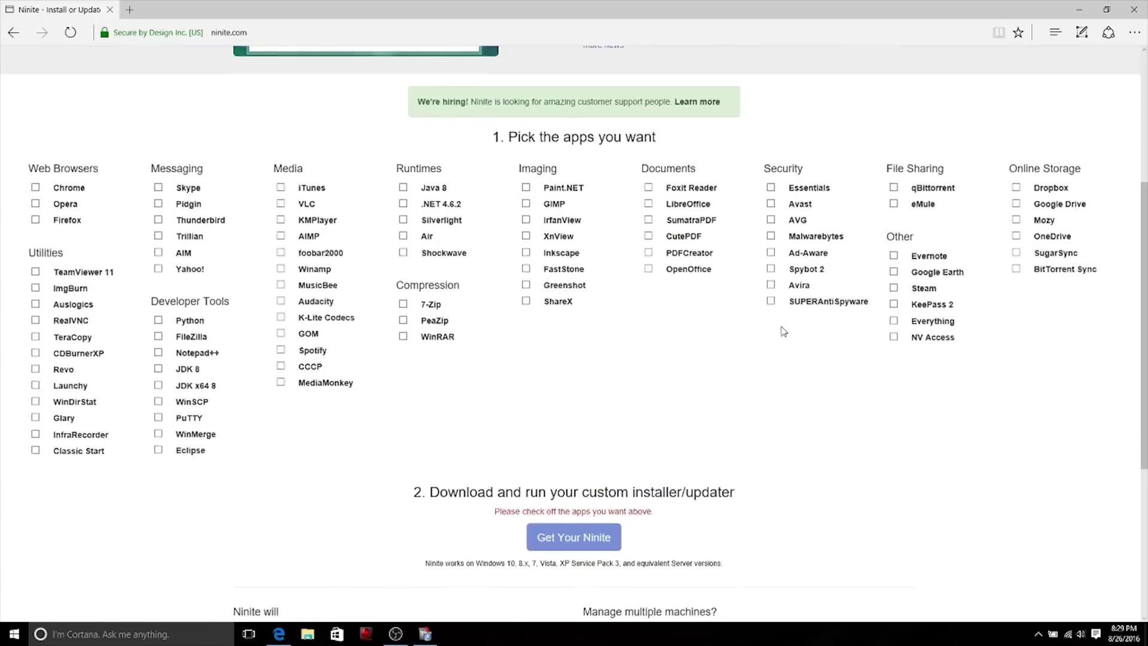
left_click(35, 187)
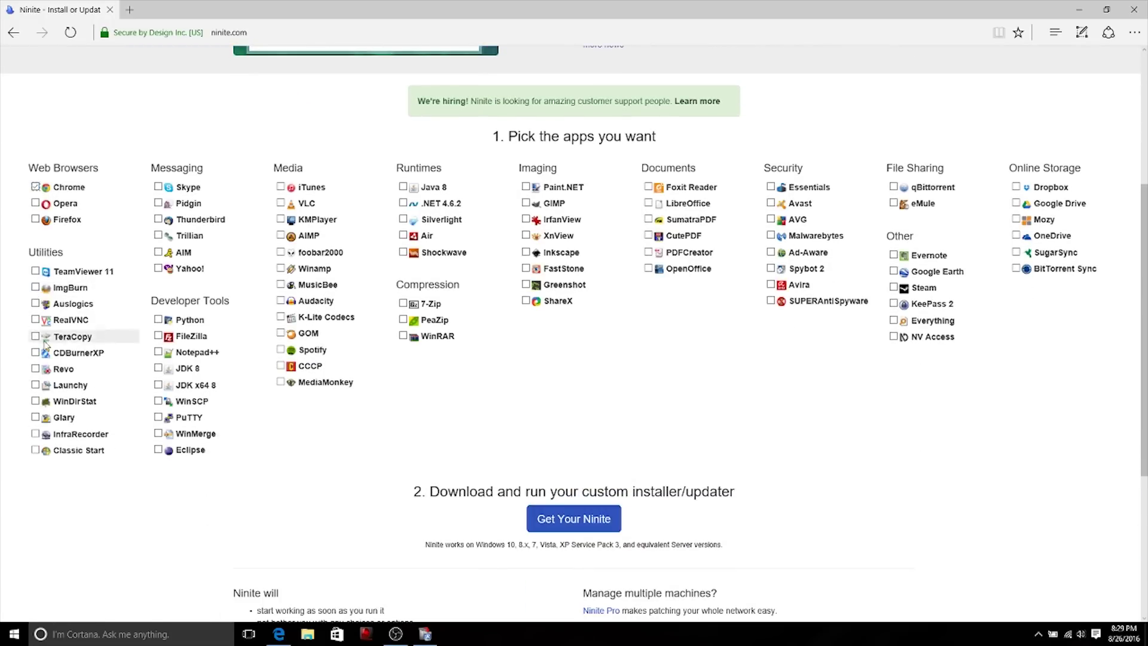
left_click(158, 337)
left_click(158, 353)
left_click(158, 417)
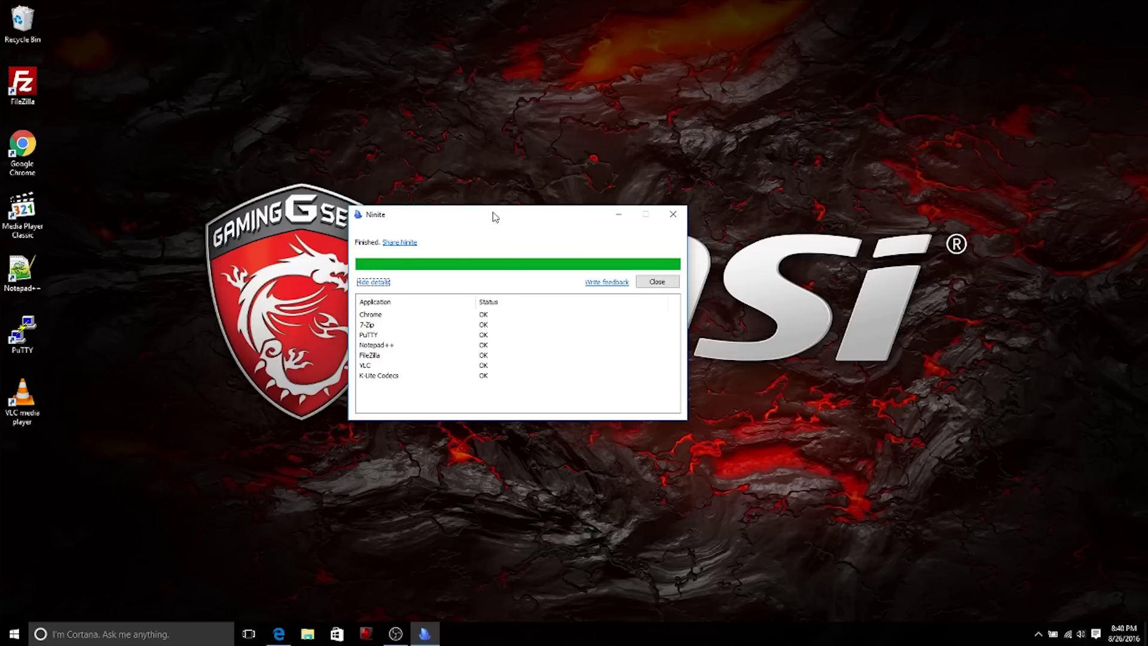
Close the finished Ninite installer and shrink the desktop icons to small size
left_click_drag(494, 217, 586, 222)
left_click(775, 220)
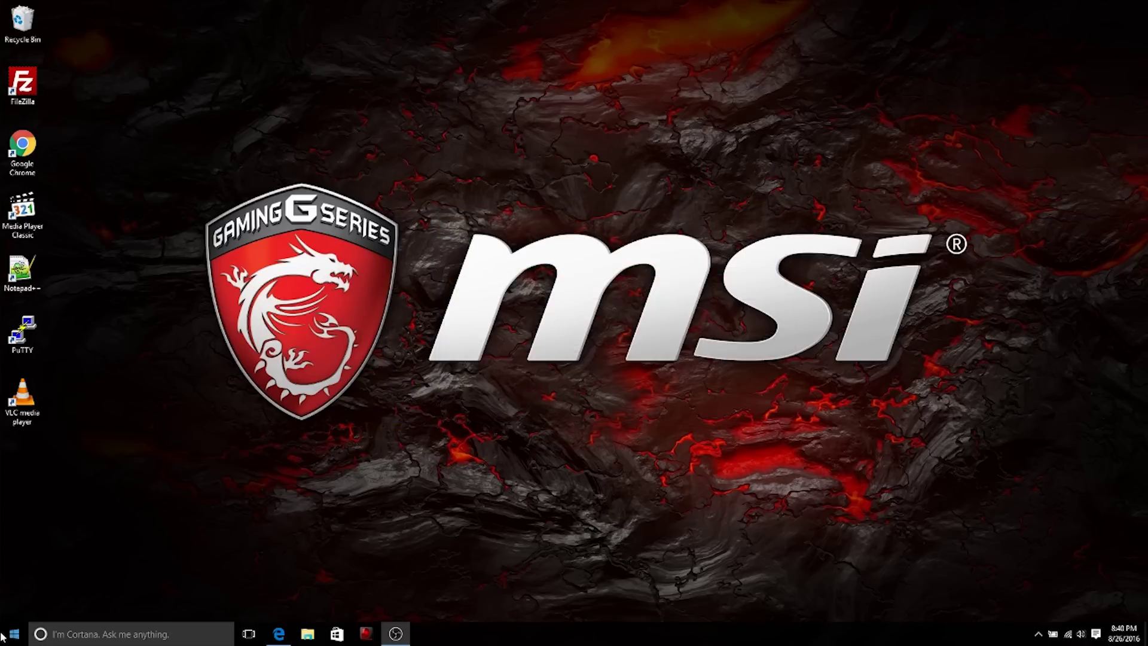
left_click_drag(6, 437, 71, 109)
left_click(70, 107)
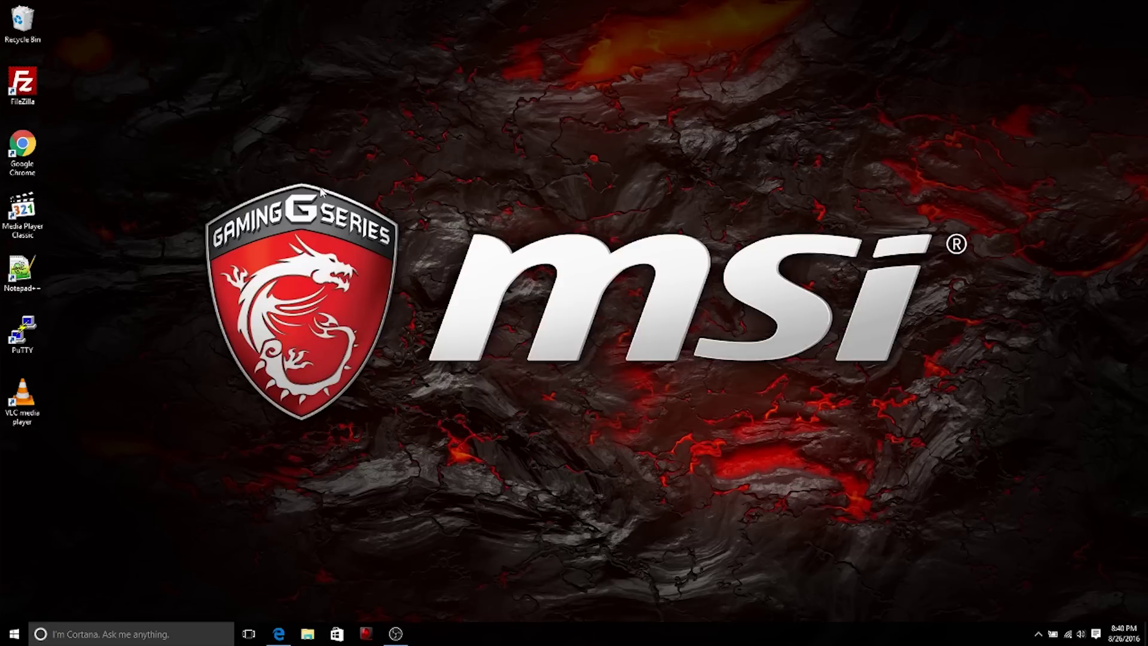
scroll(322, 190, "down", 5)
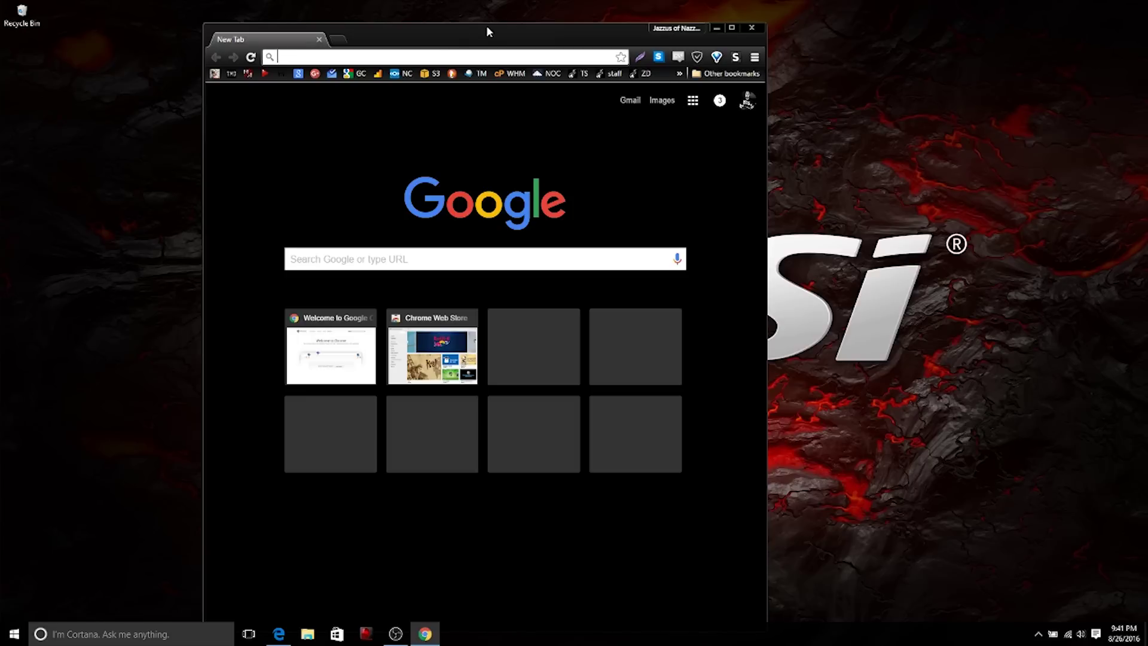
Set the dark forest 'The Tek' wallpaper through Personalize, then bring Chrome back on screen
left_click_drag(486, 30, 520, 31)
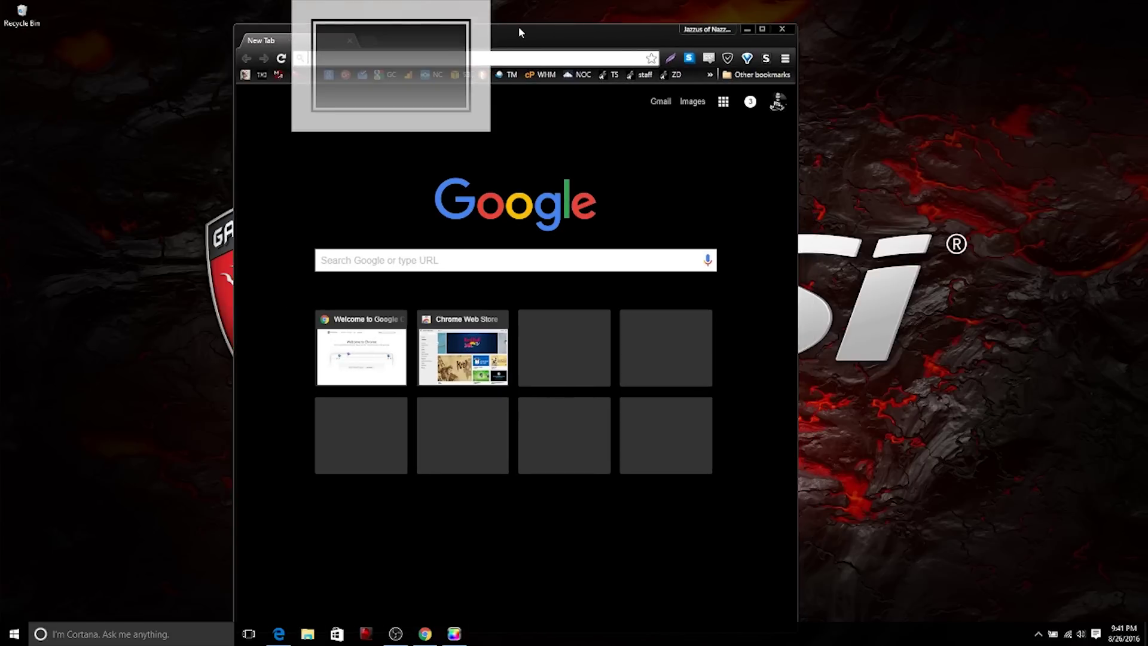
right_click(854, 122)
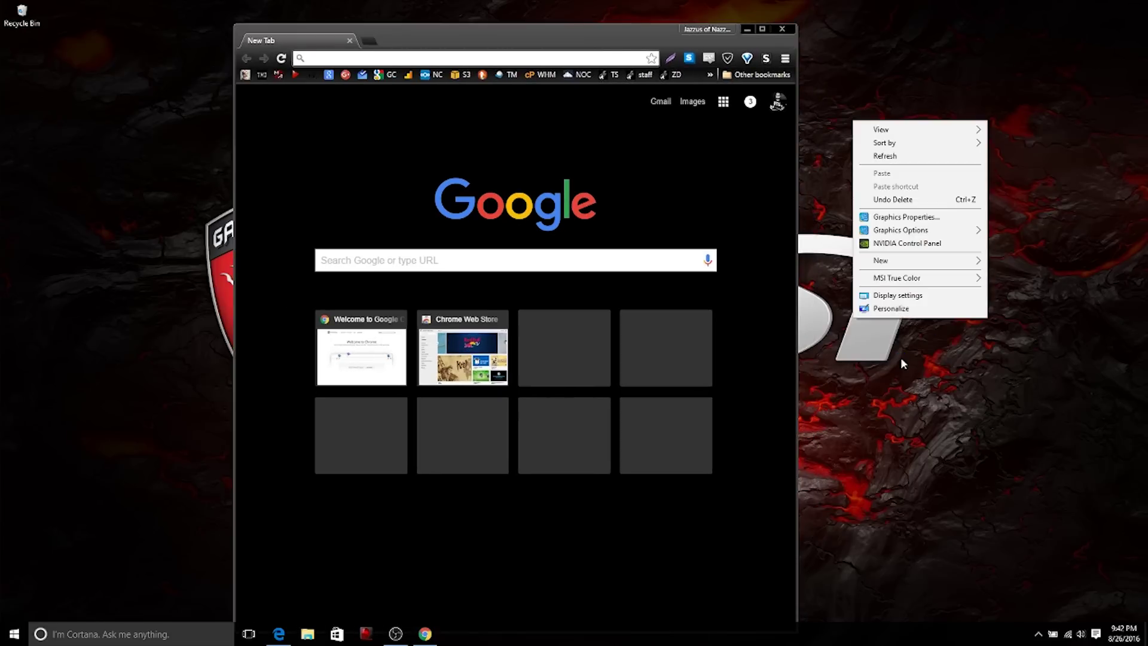
left_click(897, 295)
left_click(747, 29)
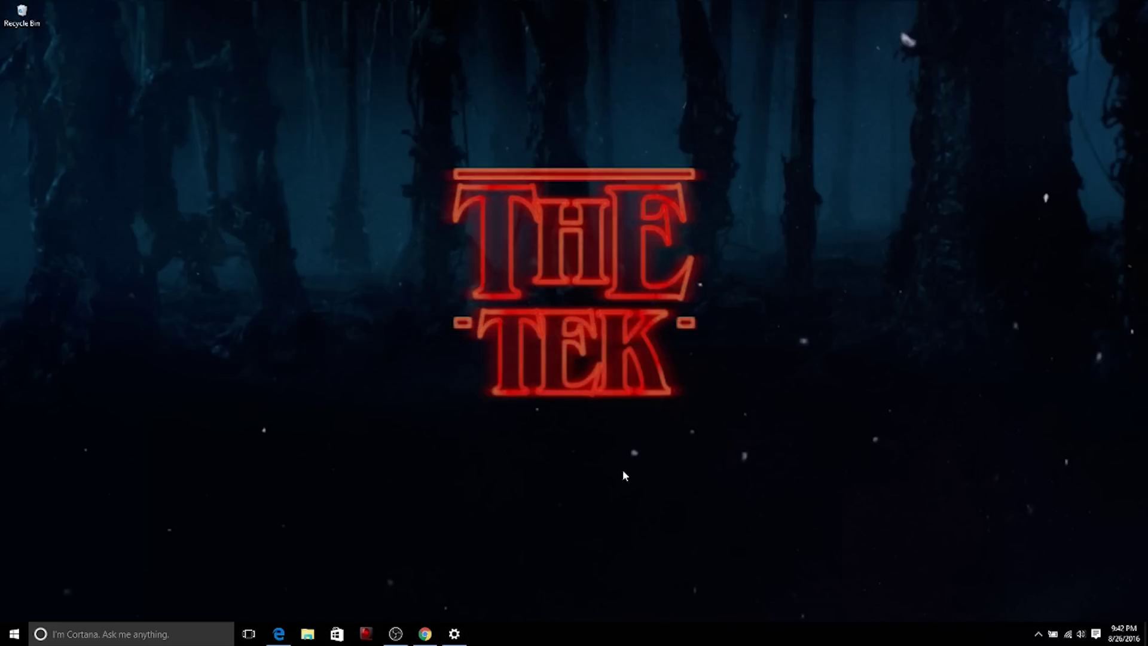
left_click(425, 634)
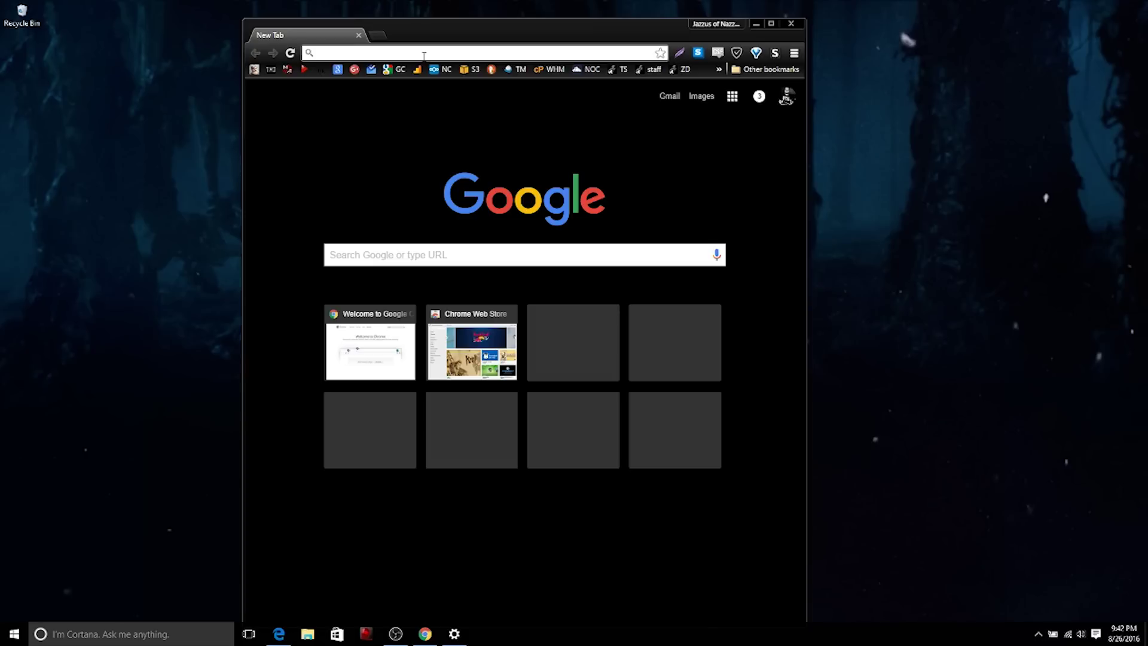
Go to oo-software.com/en/shutup10 in Chrome and download O&O ShutUp10
type("oo-software")
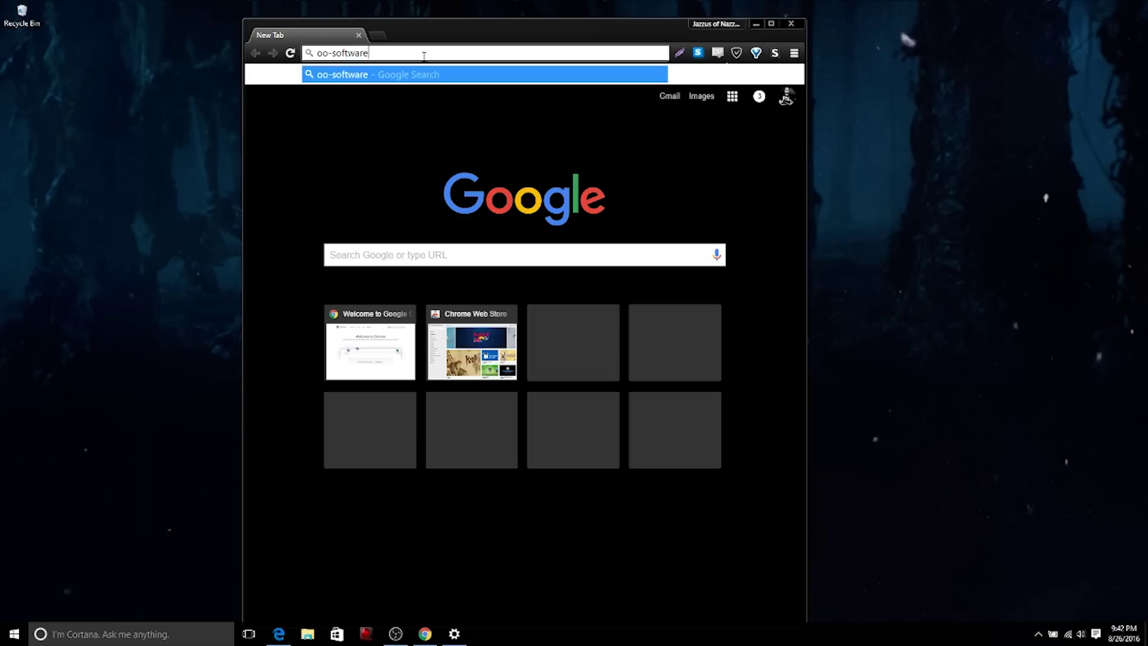
type(".com/en/shugup10")
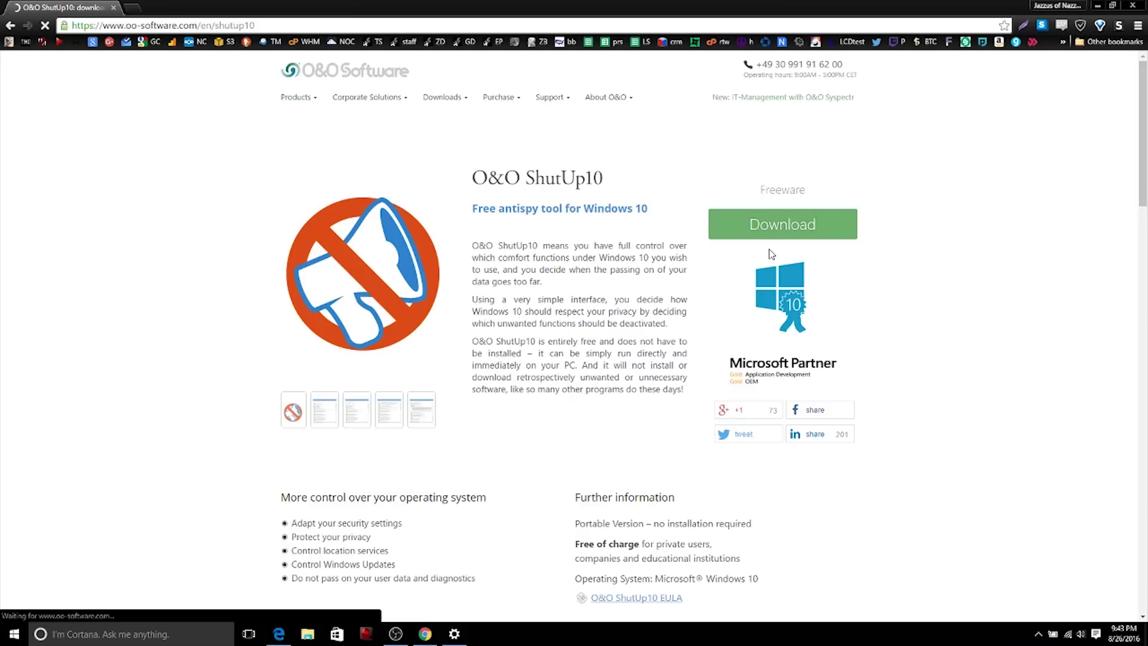
left_click(360, 313)
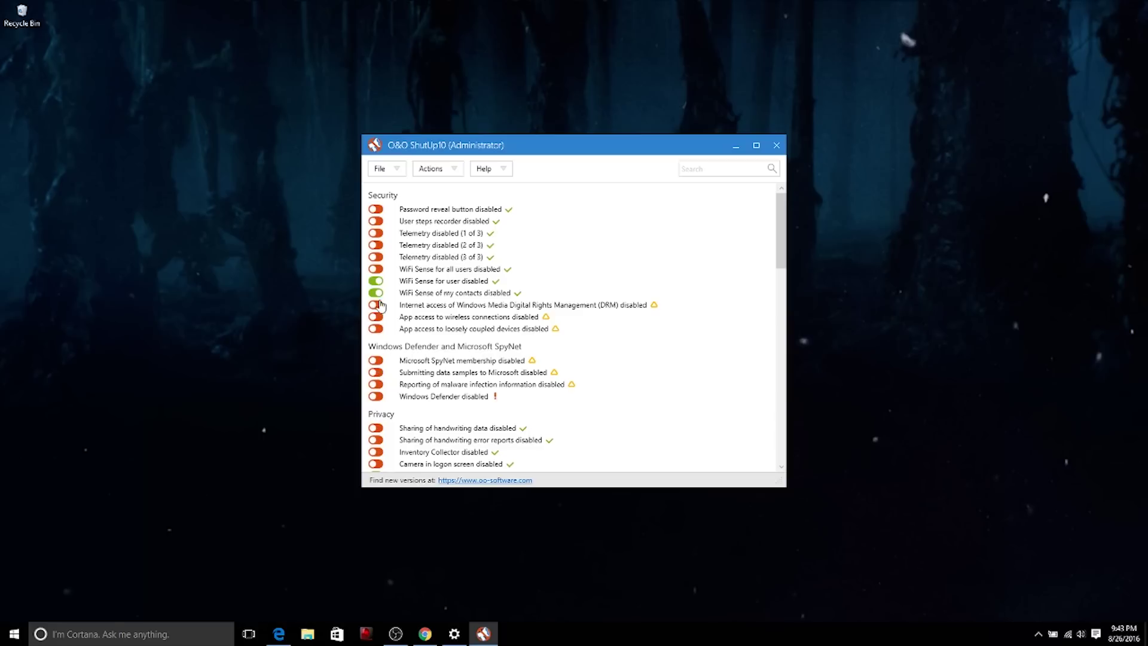
Apply all recommended ShutUp10 settings and accept the restore-point warning
scroll(455, 281, "down", 6)
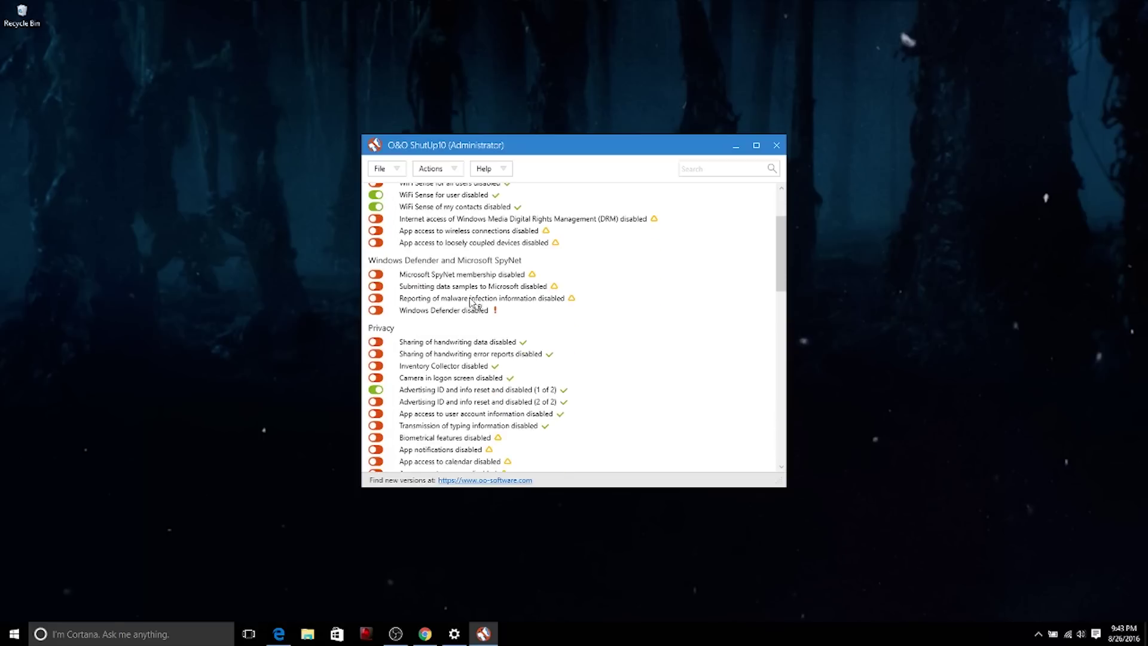
scroll(431, 363, "down", 15)
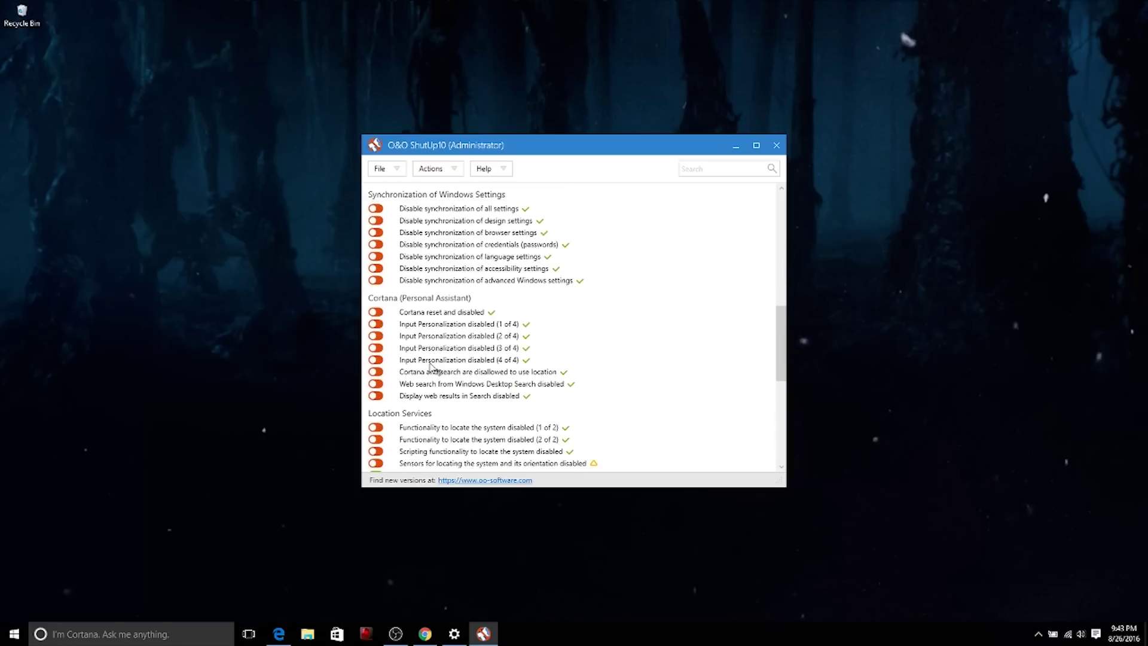
scroll(772, 433, "down", 2)
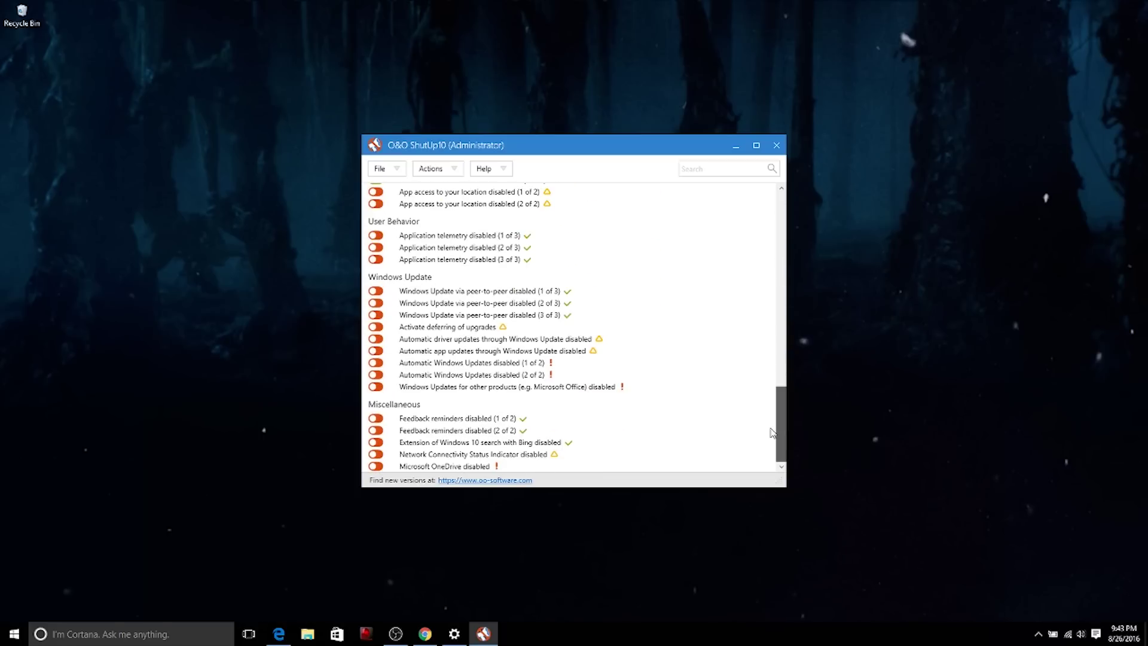
left_click_drag(772, 420, 757, 194)
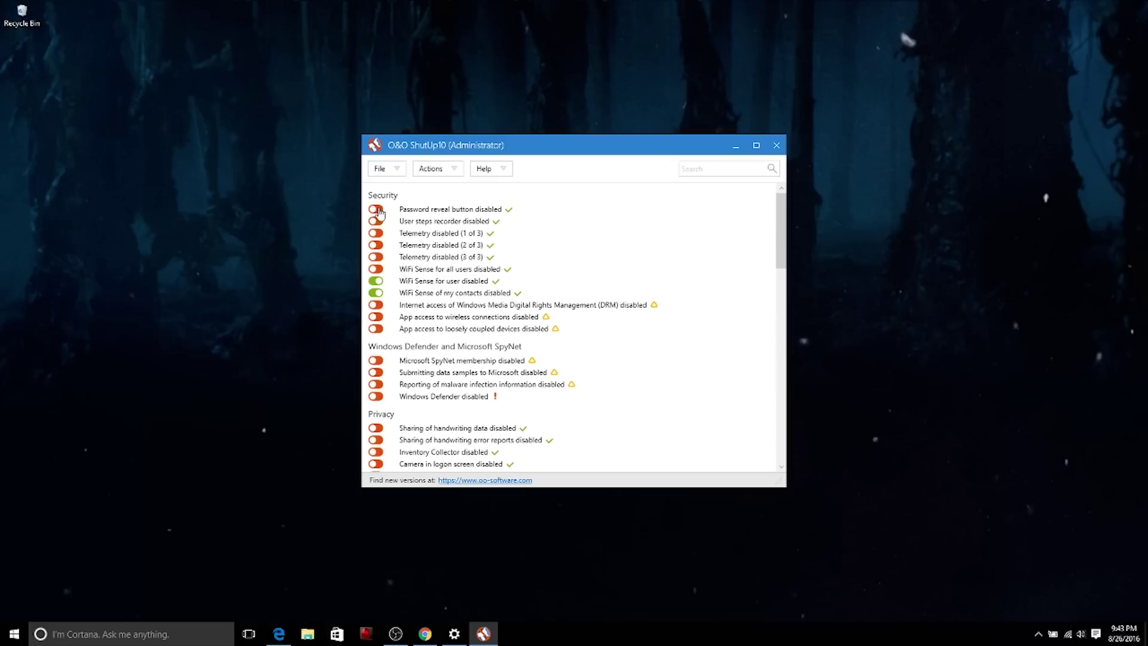
left_click(384, 169)
left_click(426, 172)
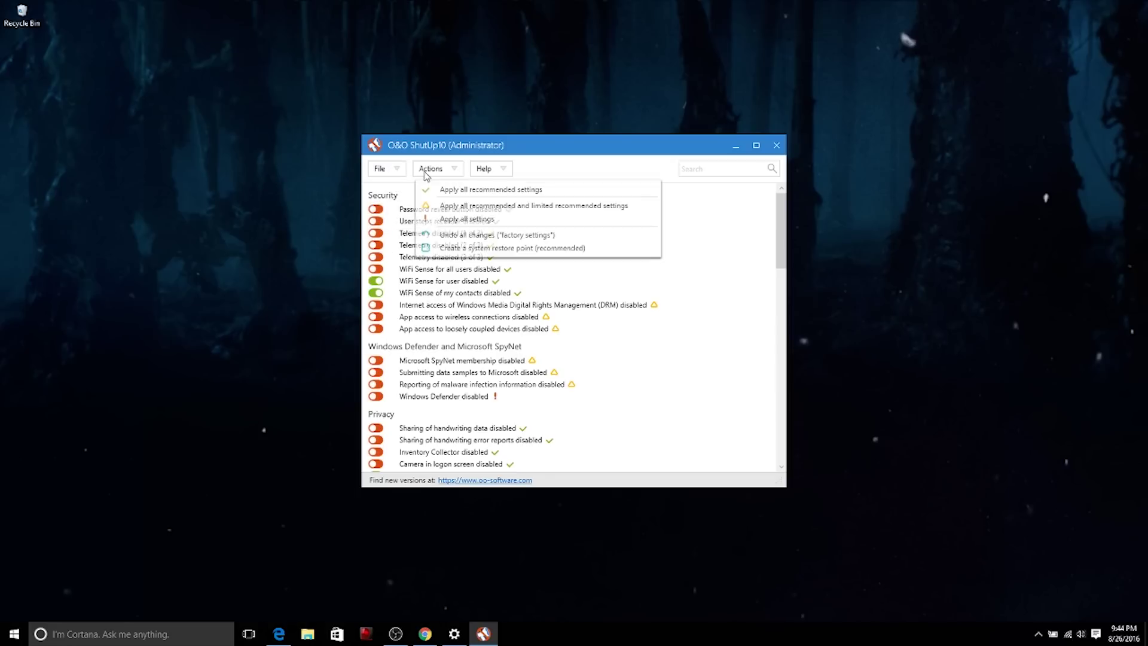
left_click(491, 190)
left_click(611, 378)
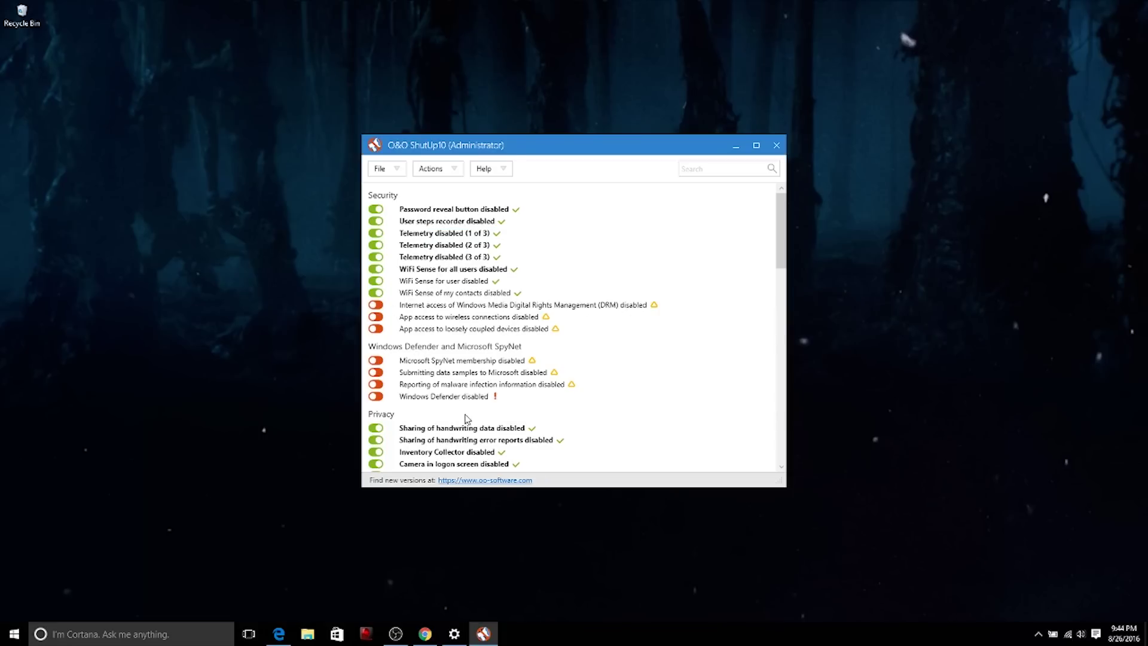
Close ShutUp10 and dismiss the reboot prompt without restarting Windows
scroll(490, 385, "down", 15)
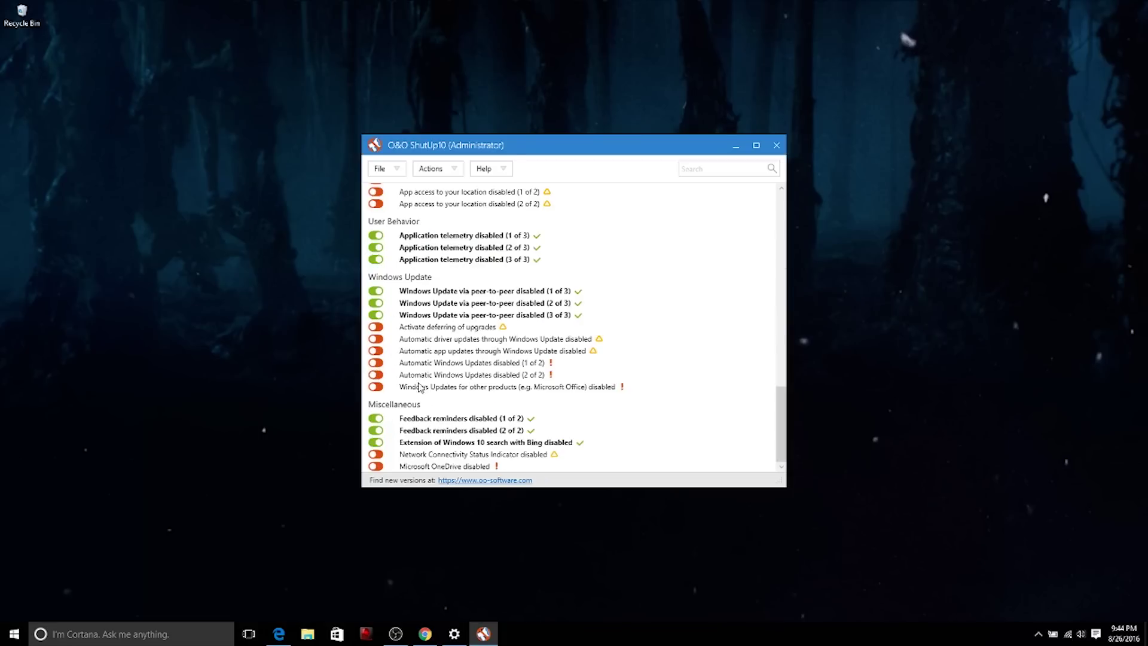
scroll(616, 443, "up", 4)
left_click_drag(782, 383, 746, 149)
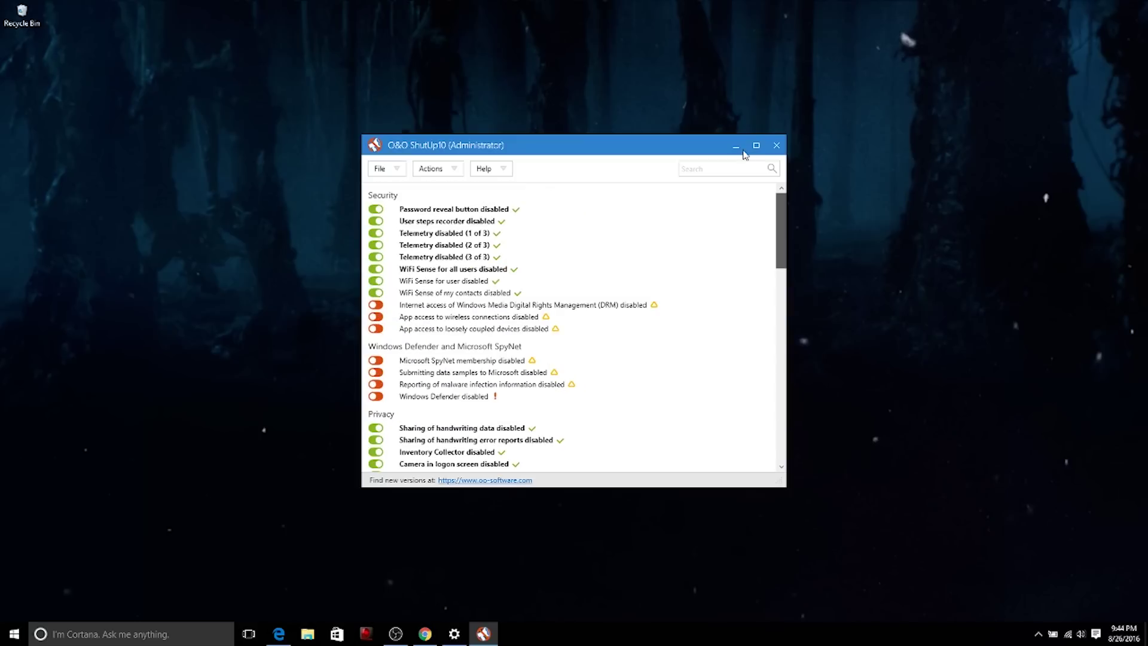
left_click(405, 170)
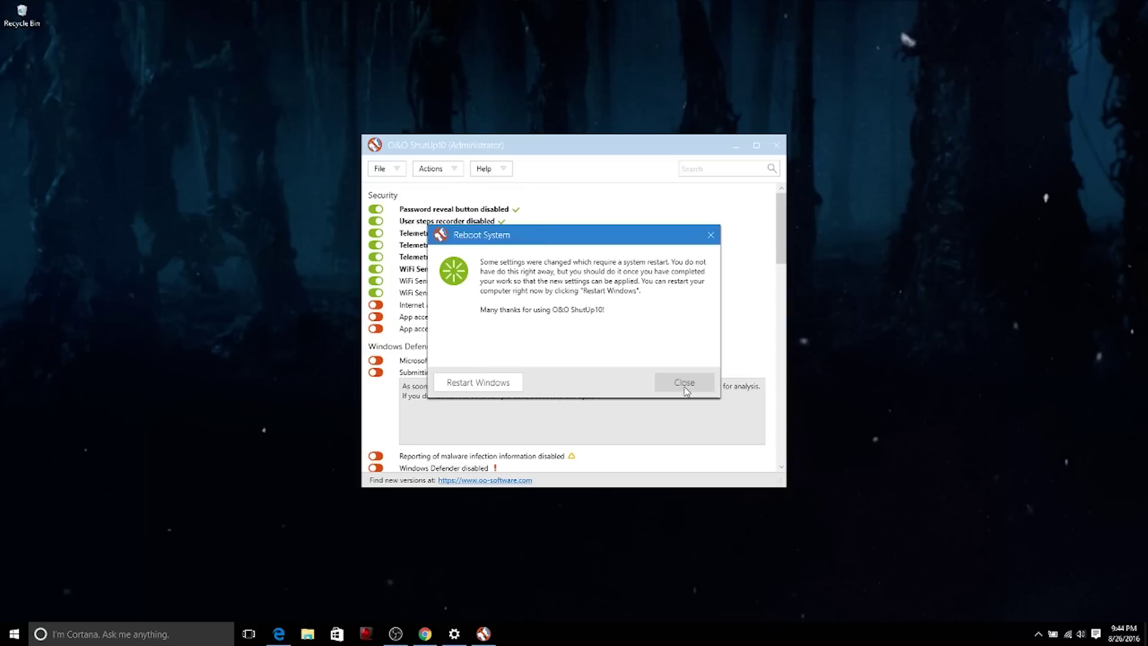
left_click(686, 388)
Launch File Explorer from Start and select This PC
left_click(14, 634)
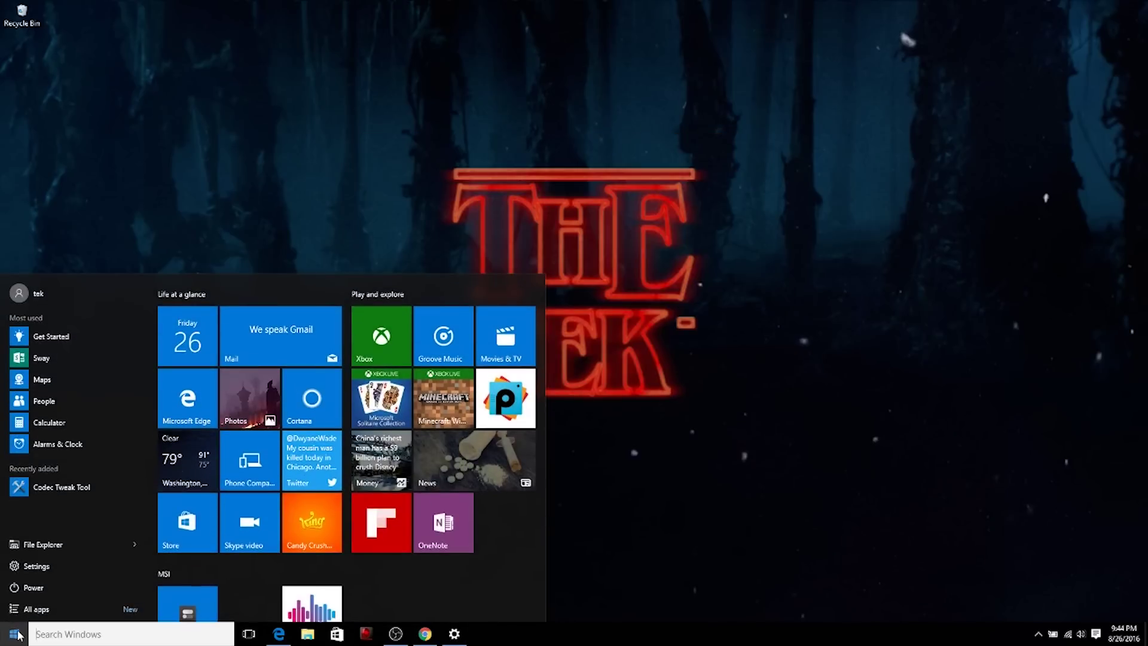
left_click(50, 547)
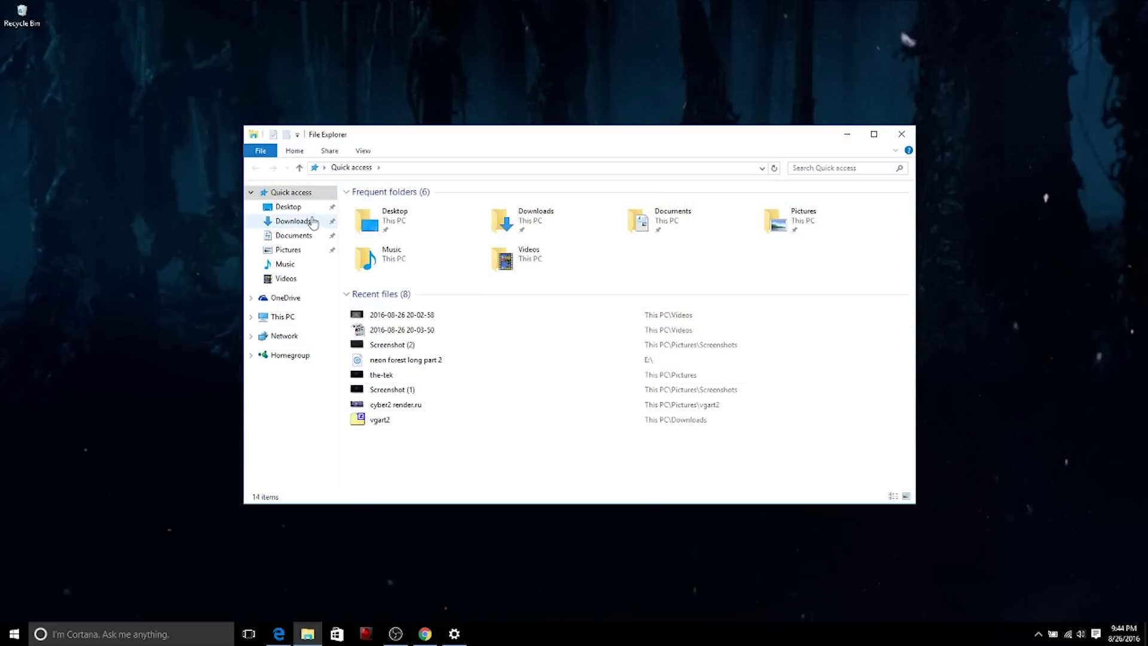
left_click(288, 323)
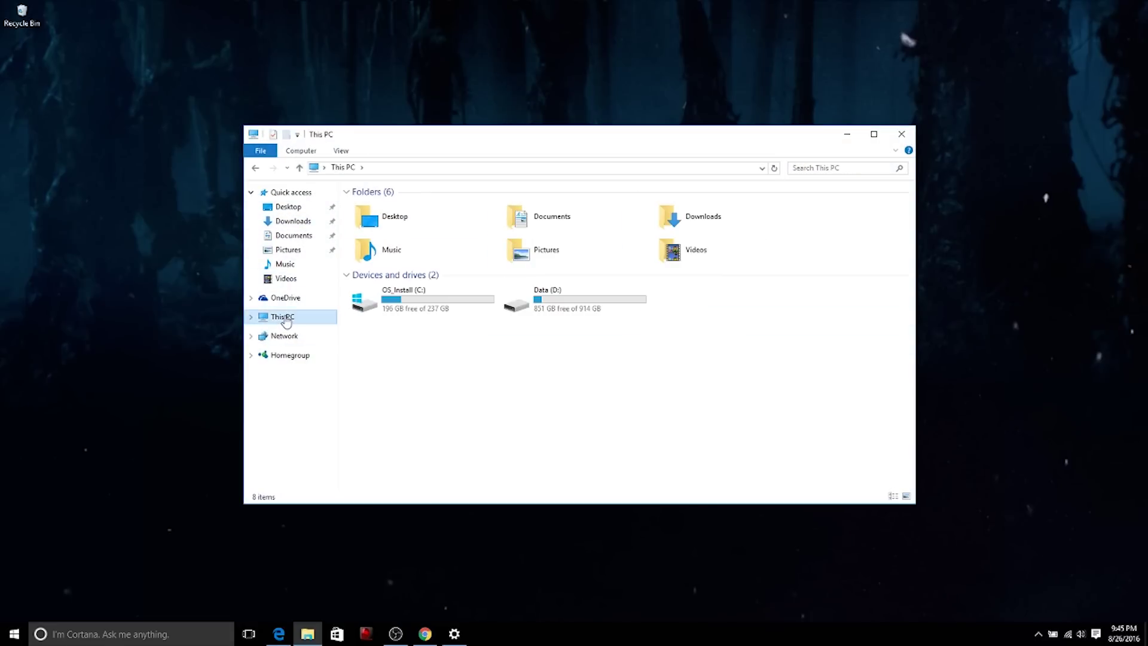
In Folder Options, make Explorer open to This PC and show hidden files, folders and drives
left_click(267, 155)
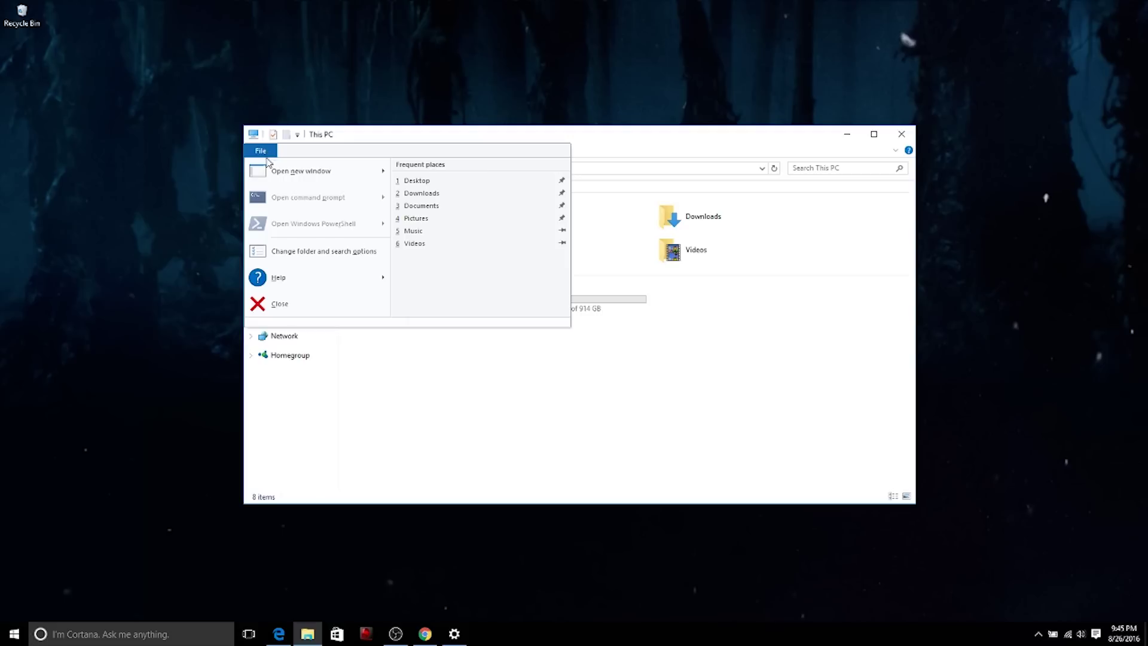
left_click(323, 136)
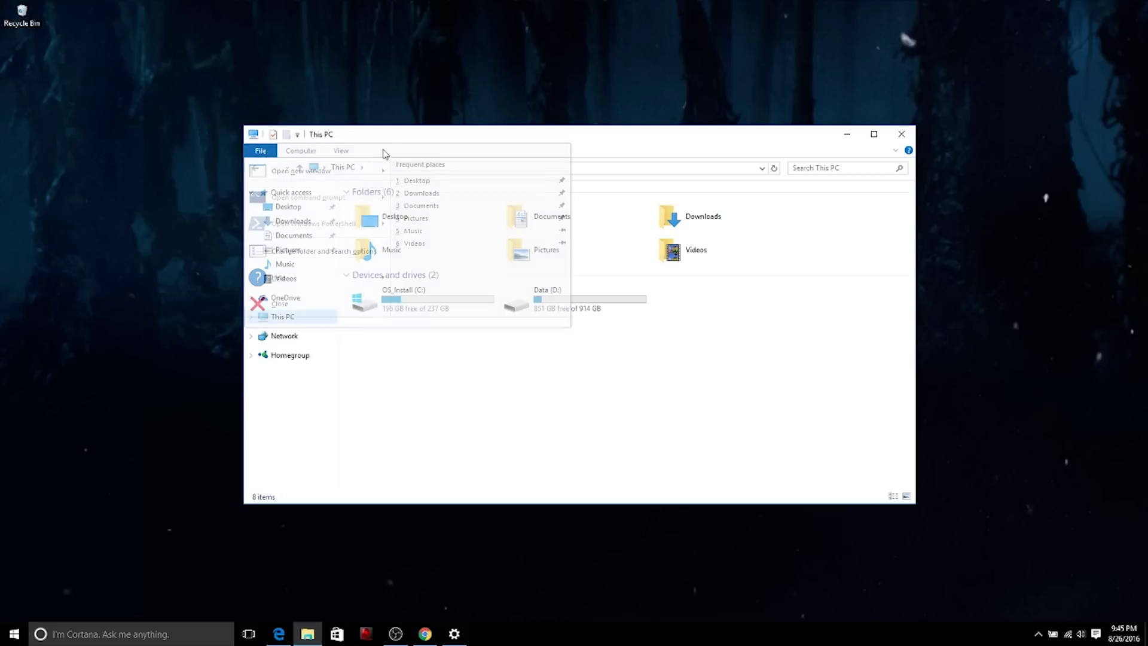
left_click(343, 153)
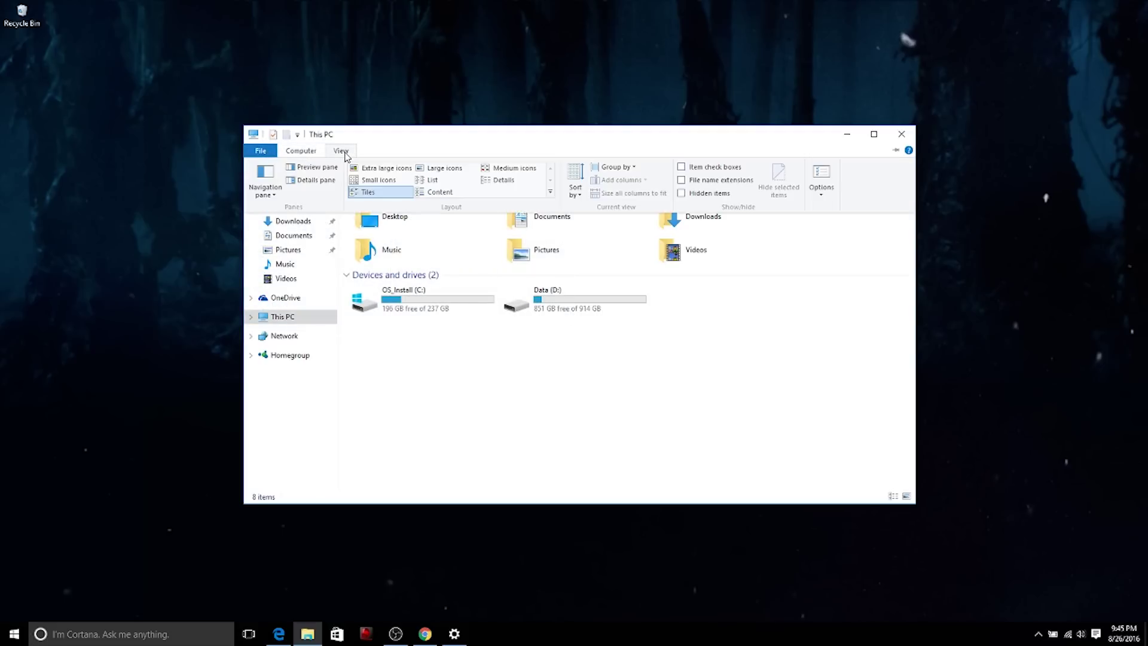
left_click(822, 189)
left_click(861, 205)
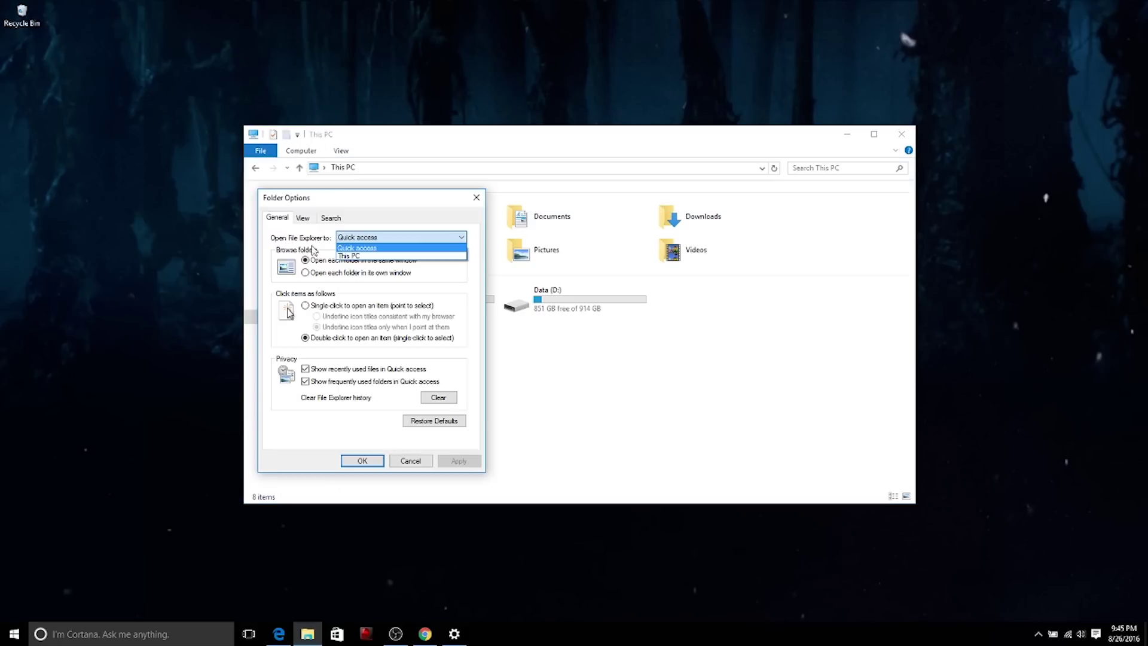
left_click(389, 256)
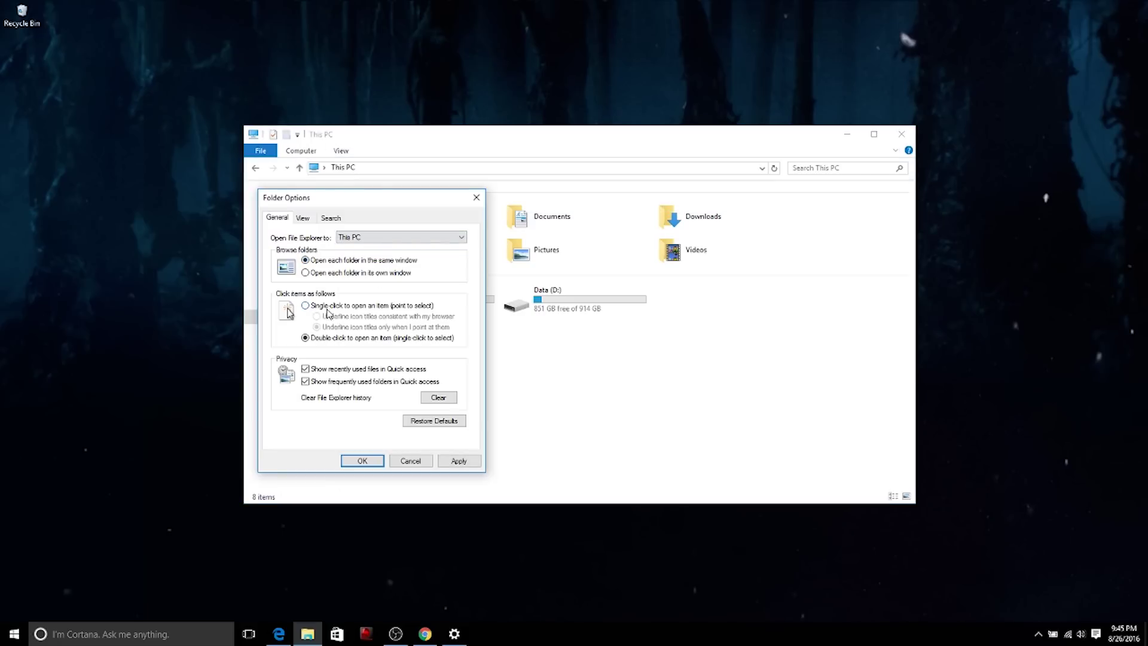
left_click(304, 217)
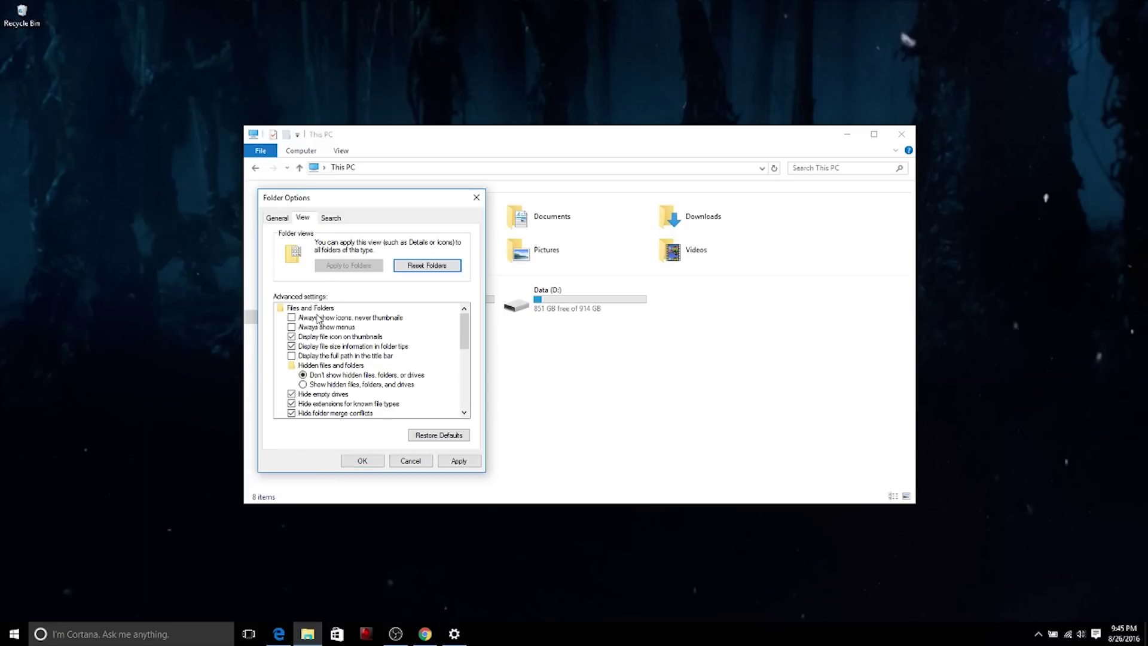
left_click(350, 384)
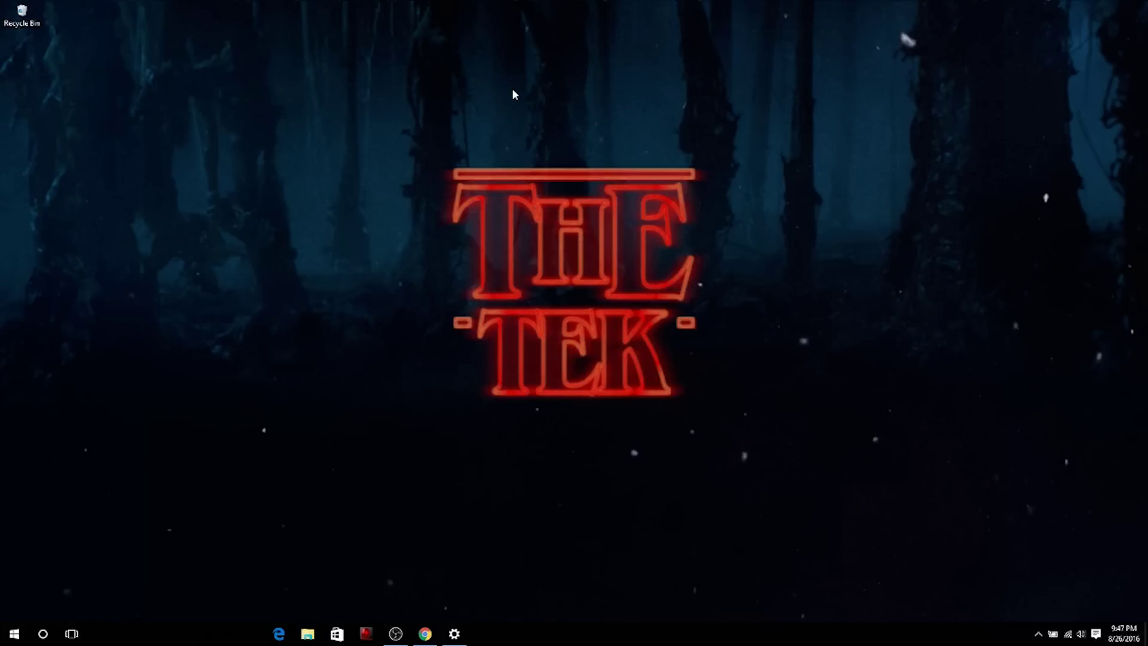
Run Get-AppxPackage -allusers | Remove-AppxPackage in an administrator PowerShell to strip built-in apps
key("super")
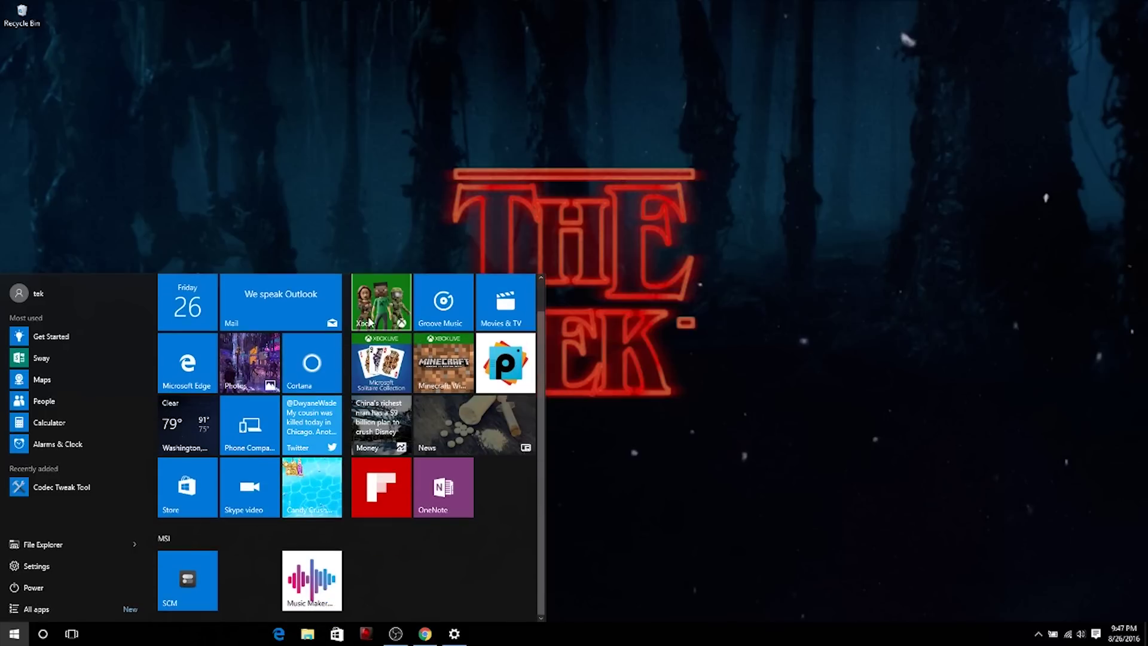
scroll(447, 325, "up", 1)
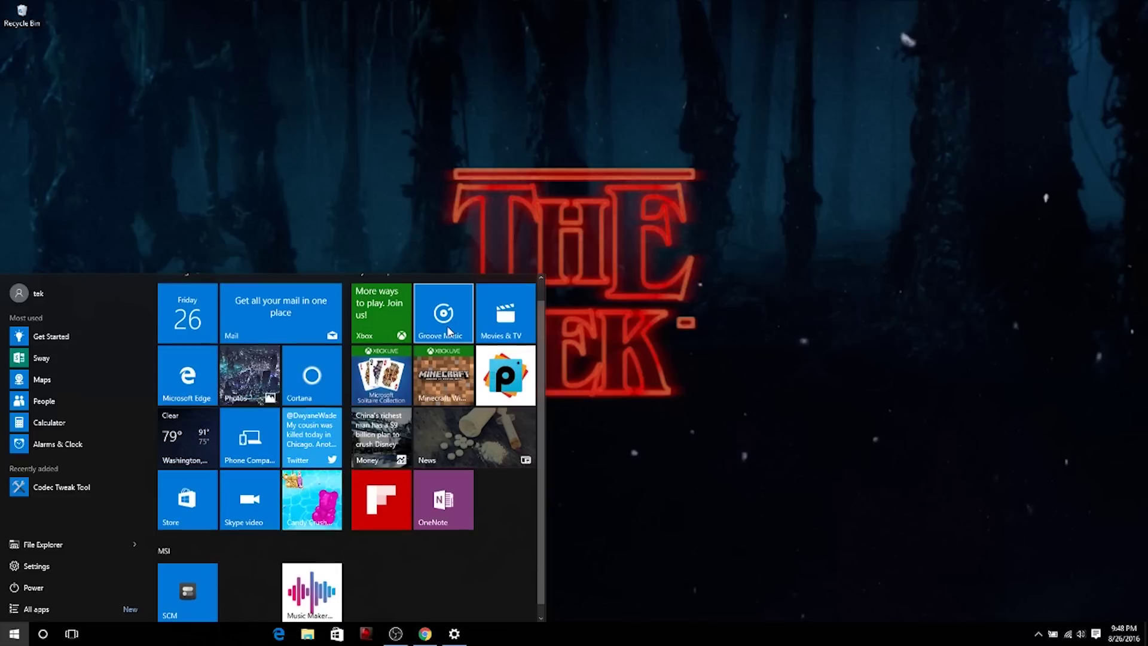
type("power")
right_click(173, 346)
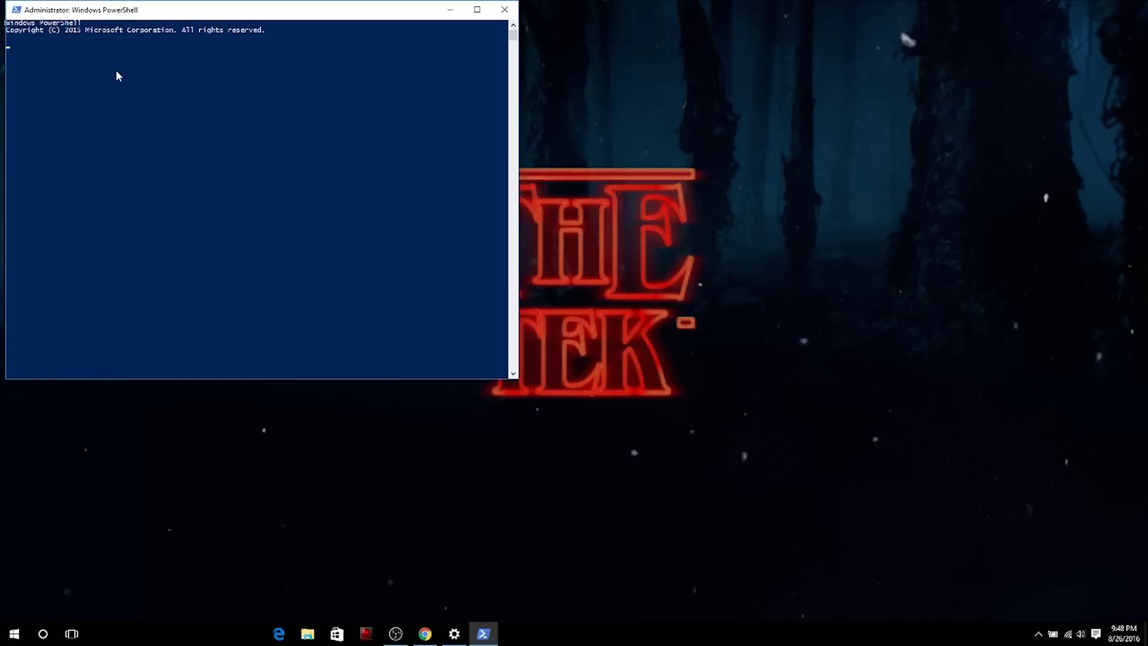
right_click(180, 49)
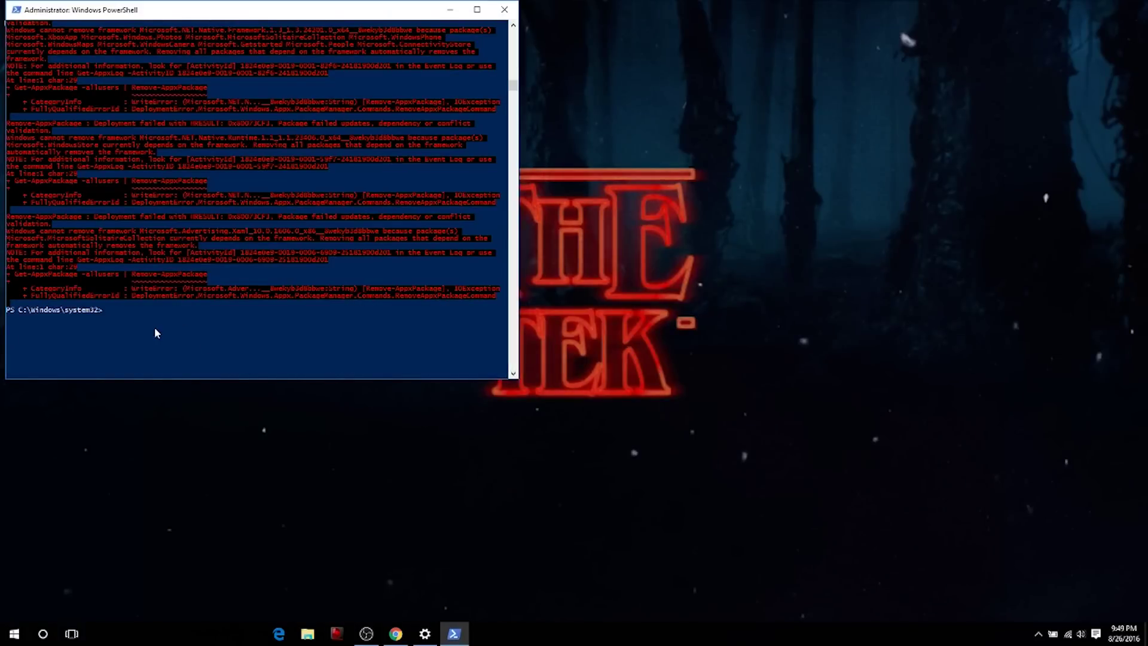
Unpin the Cortana, Flipboard, Minecraft and PicsArt tiles from Start
key("super")
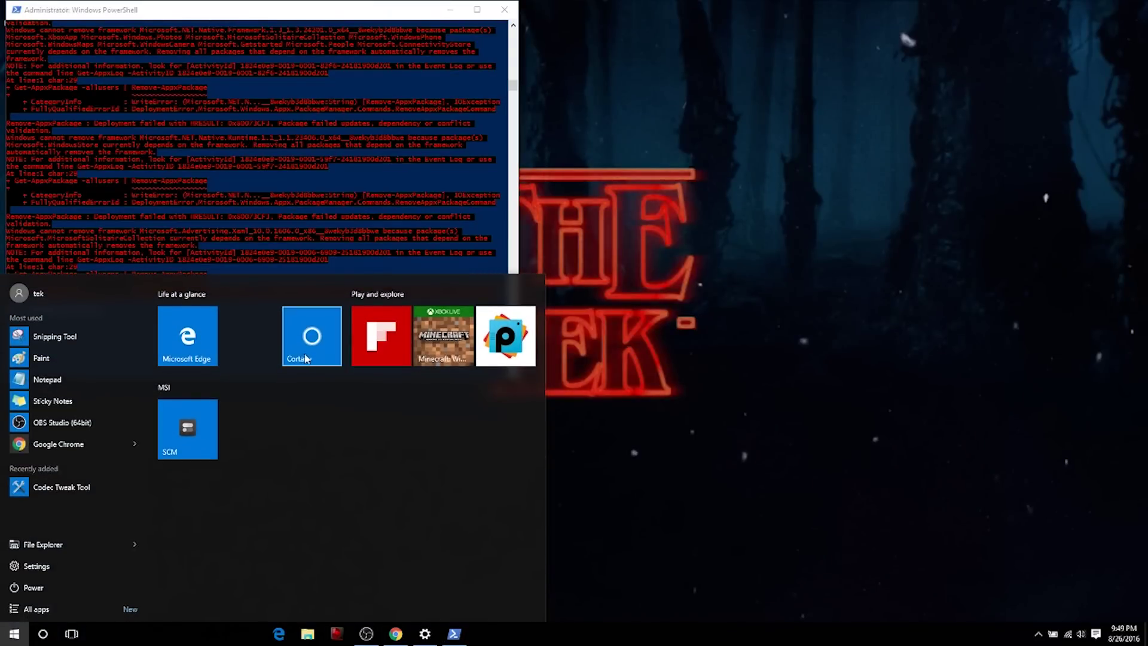
right_click(315, 366)
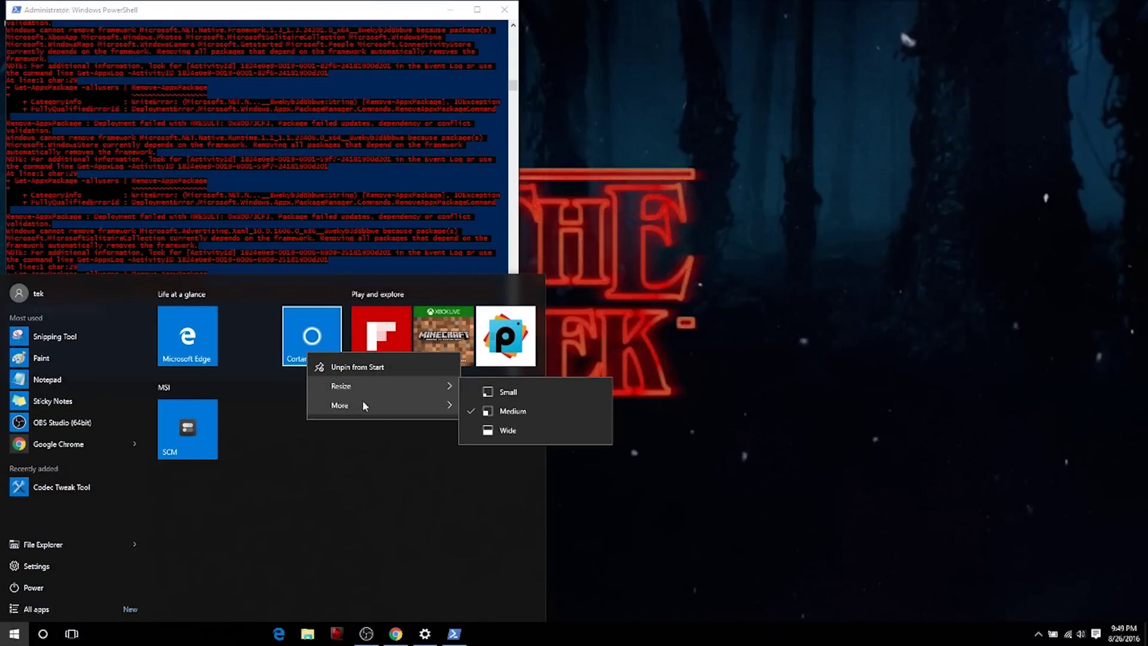
left_click(368, 371)
right_click(367, 350)
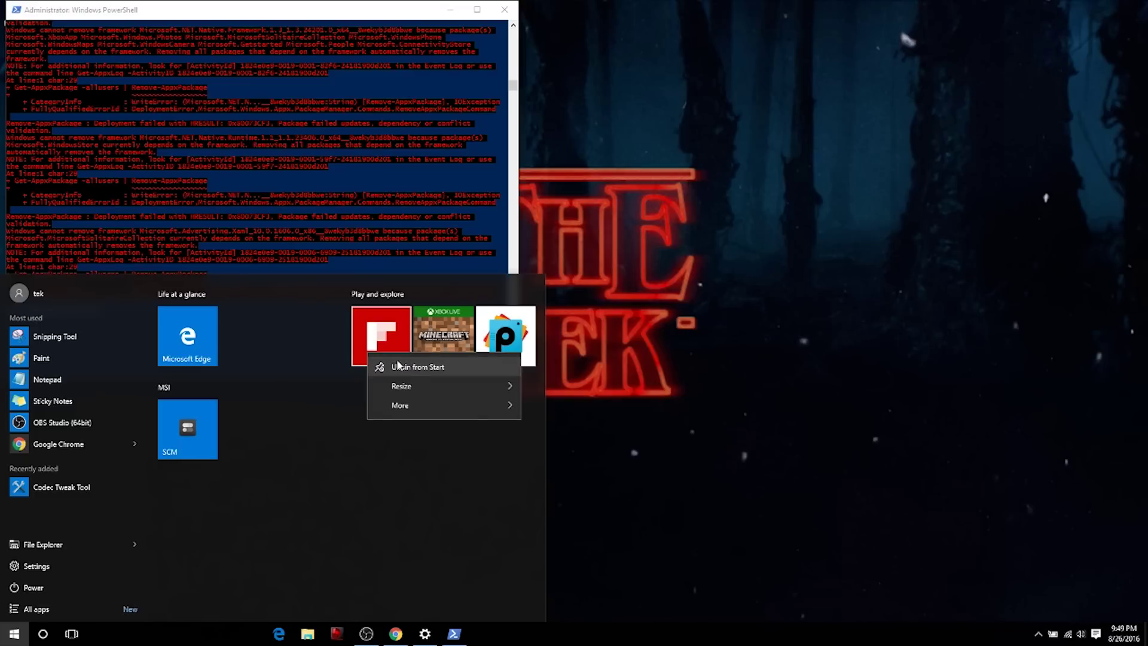
left_click(383, 367)
right_click(445, 353)
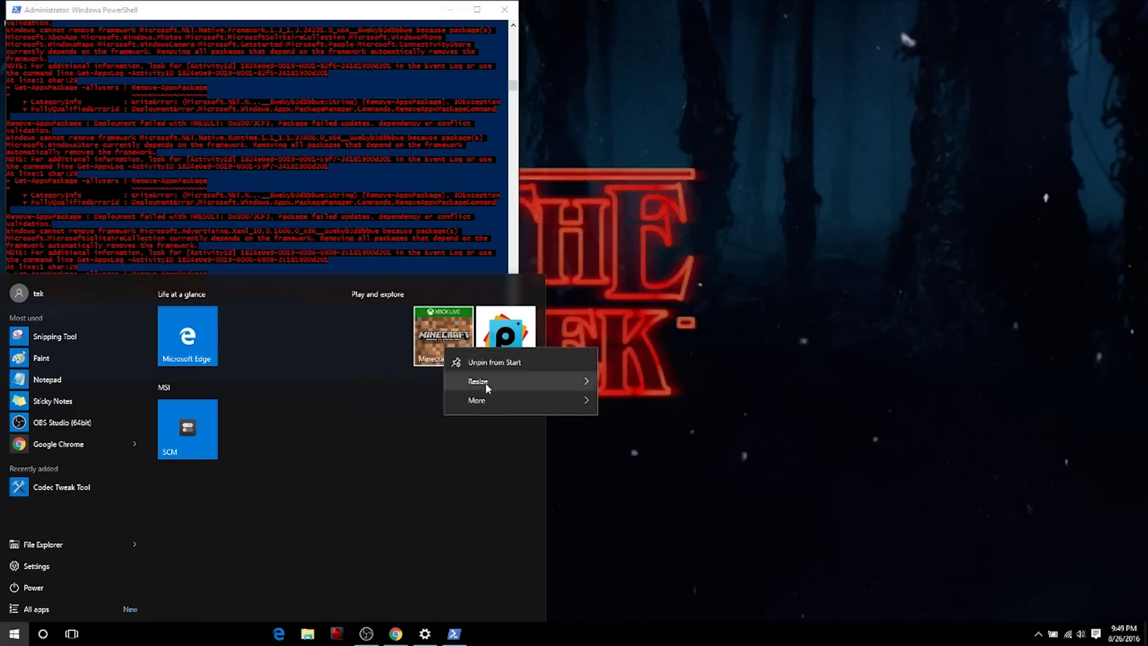
left_click(500, 362)
right_click(519, 359)
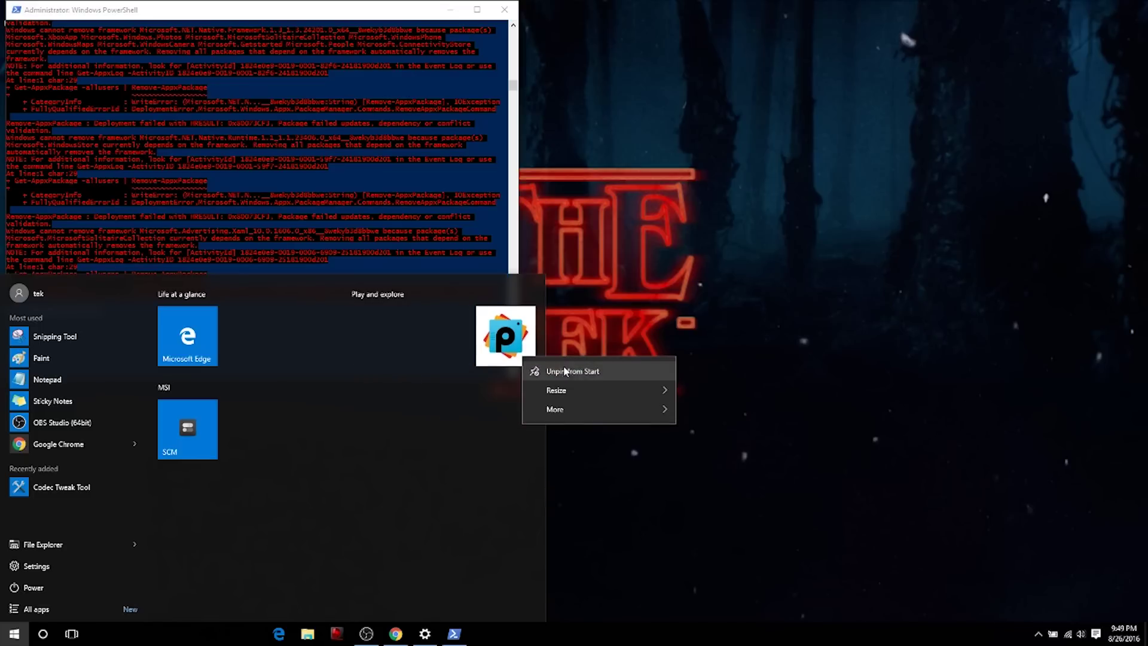
left_click(546, 368)
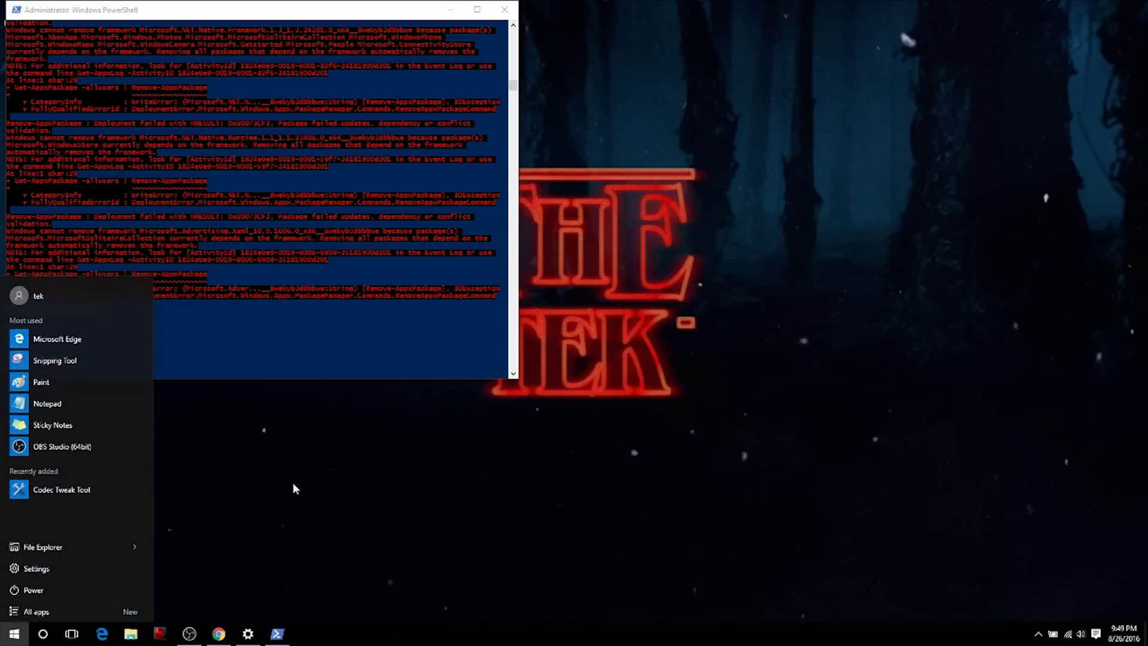
Recheck the Start menu tiles and close the PowerShell window
key("super")
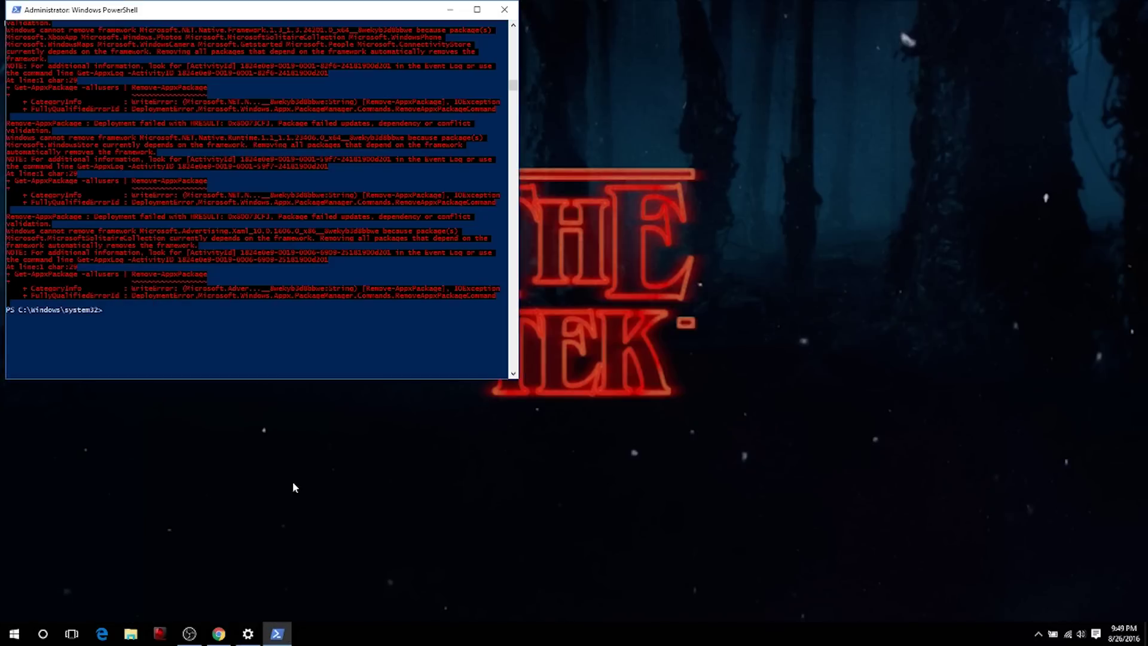
key("super")
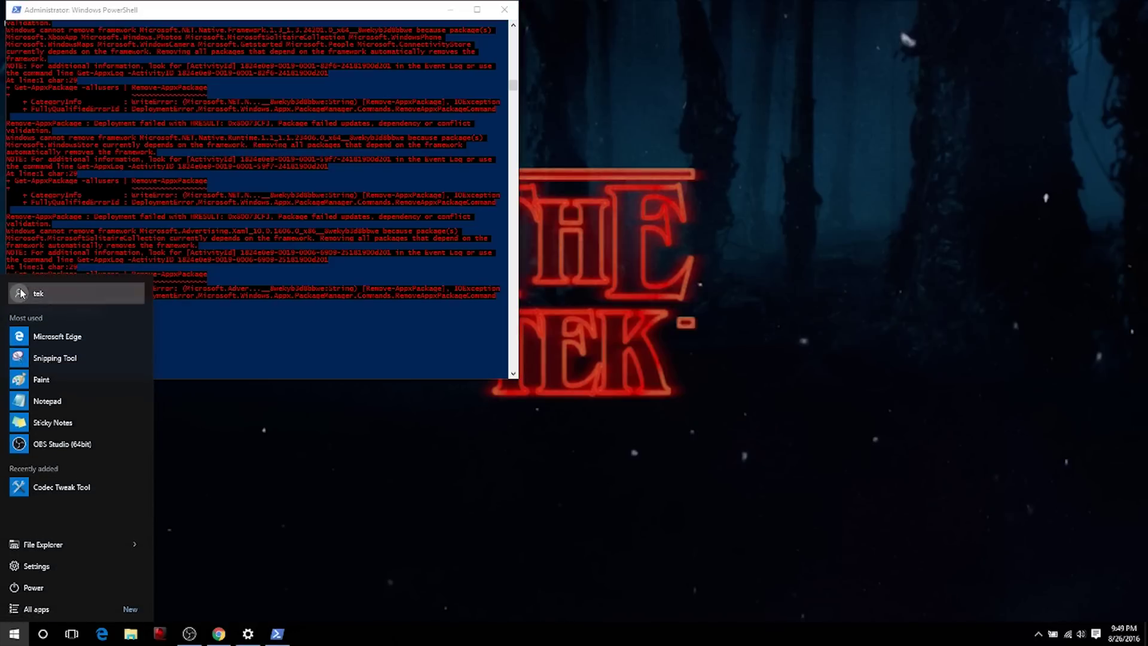
left_click(20, 294)
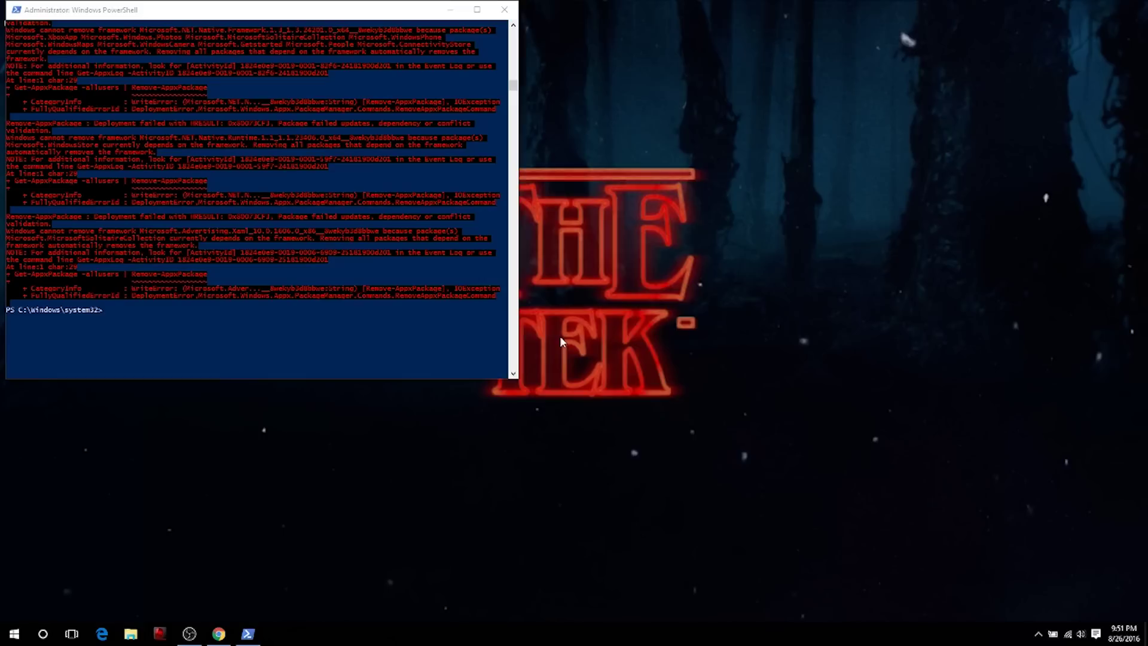
left_click(504, 9)
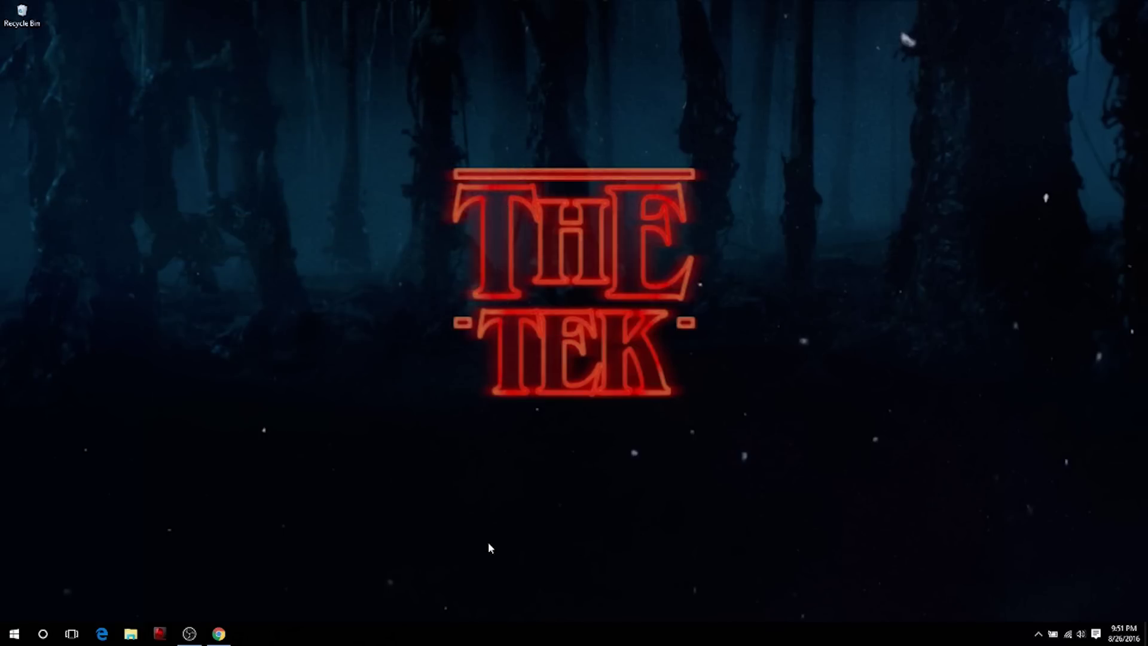
Turn off Windows tips, app notifications, lock-screen notifications and lock-screen alarms/VoIP calls
key("super")
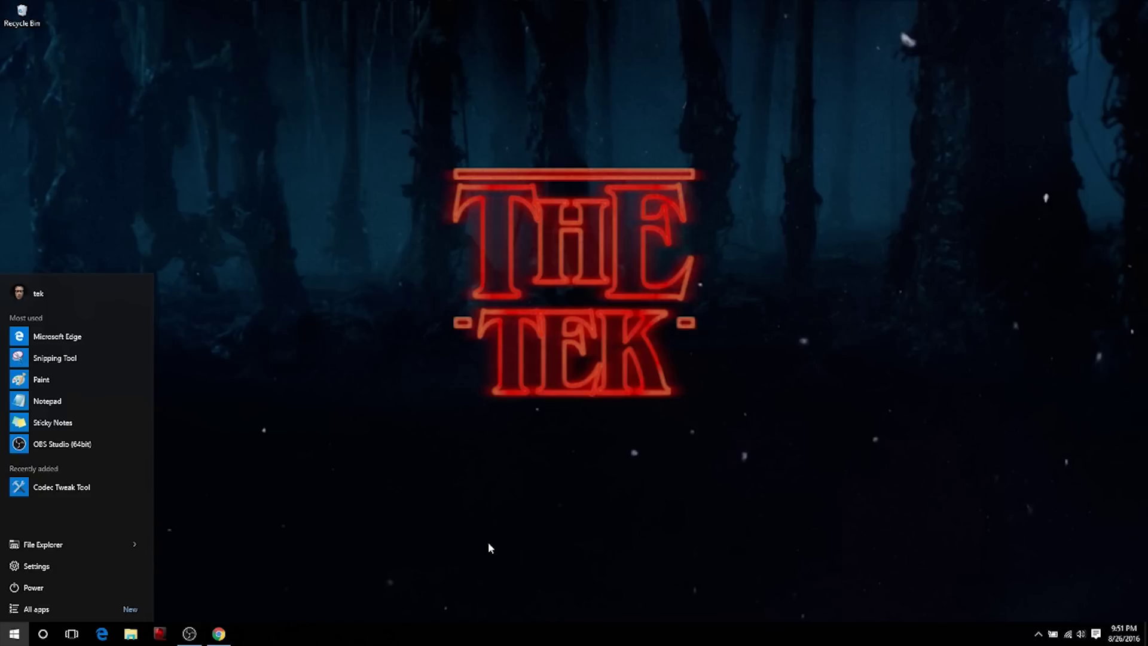
type("notificat")
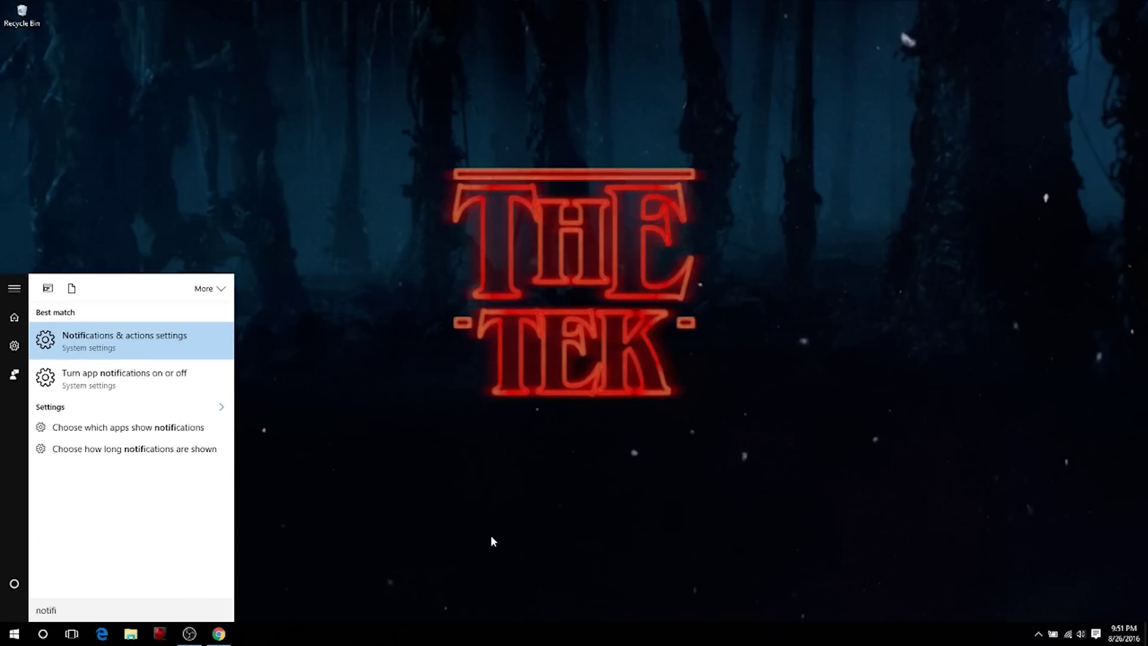
left_click(191, 355)
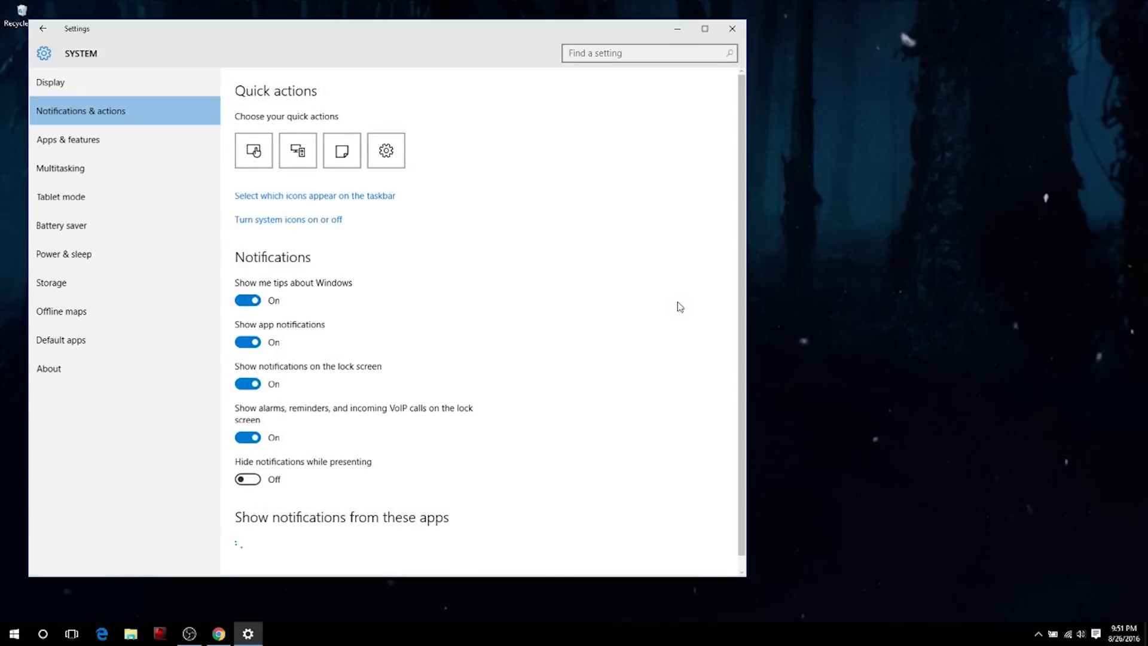
left_click(246, 302)
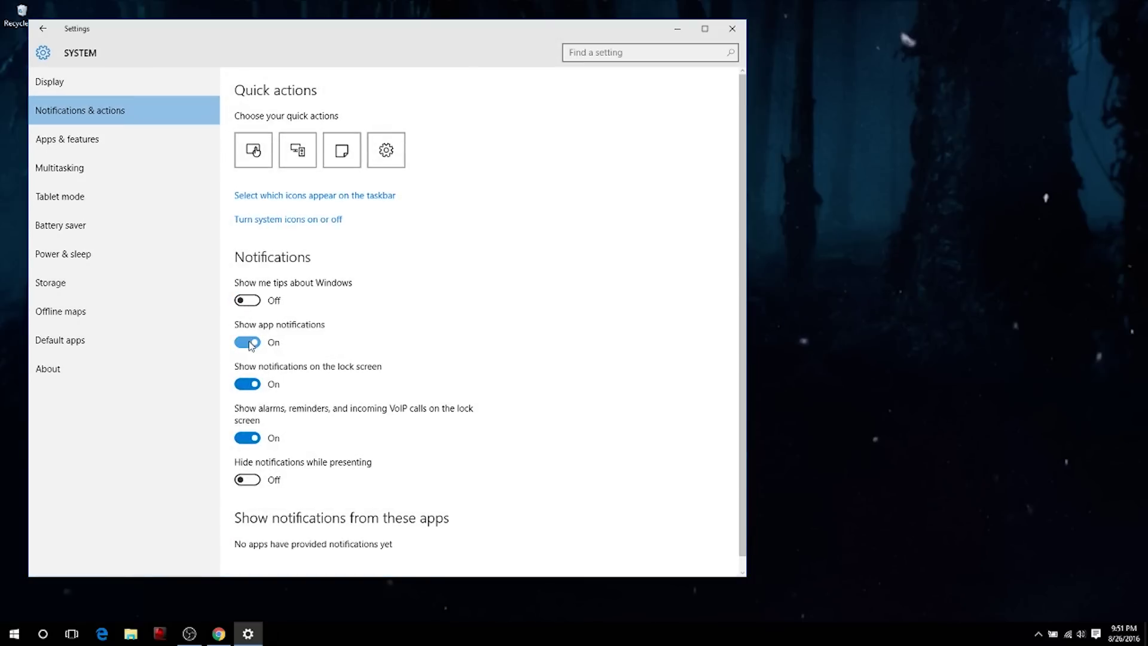
left_click(249, 343)
left_click(245, 385)
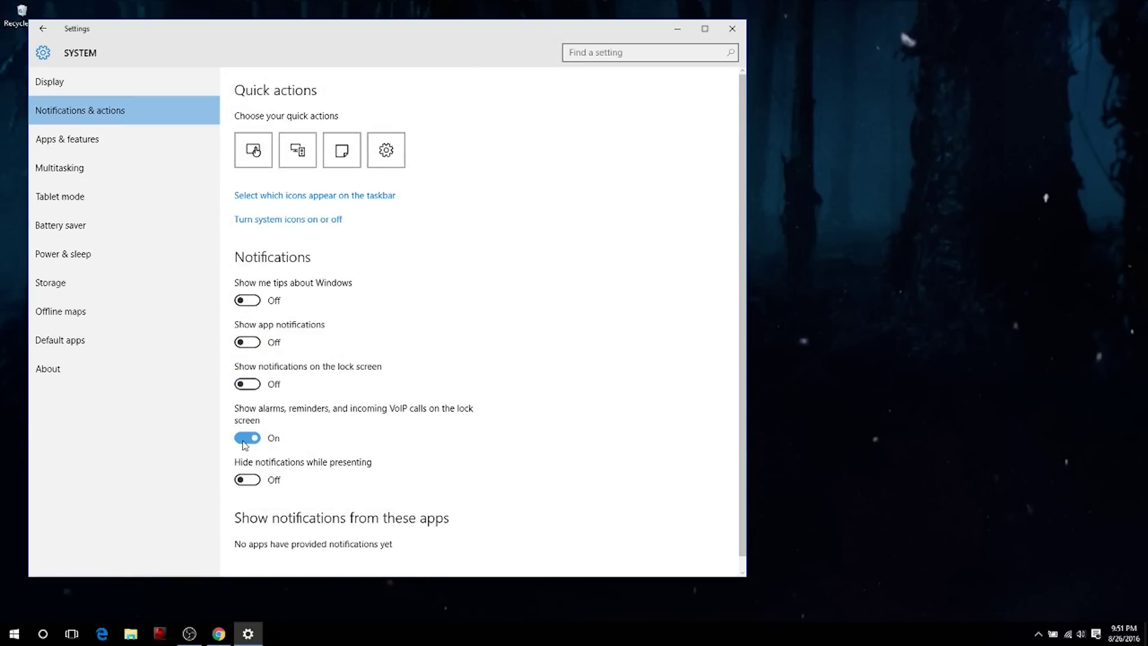
left_click(244, 440)
Open the Apps & features list of installed apps
scroll(359, 447, "down", 1)
scroll(277, 520, "up", 1)
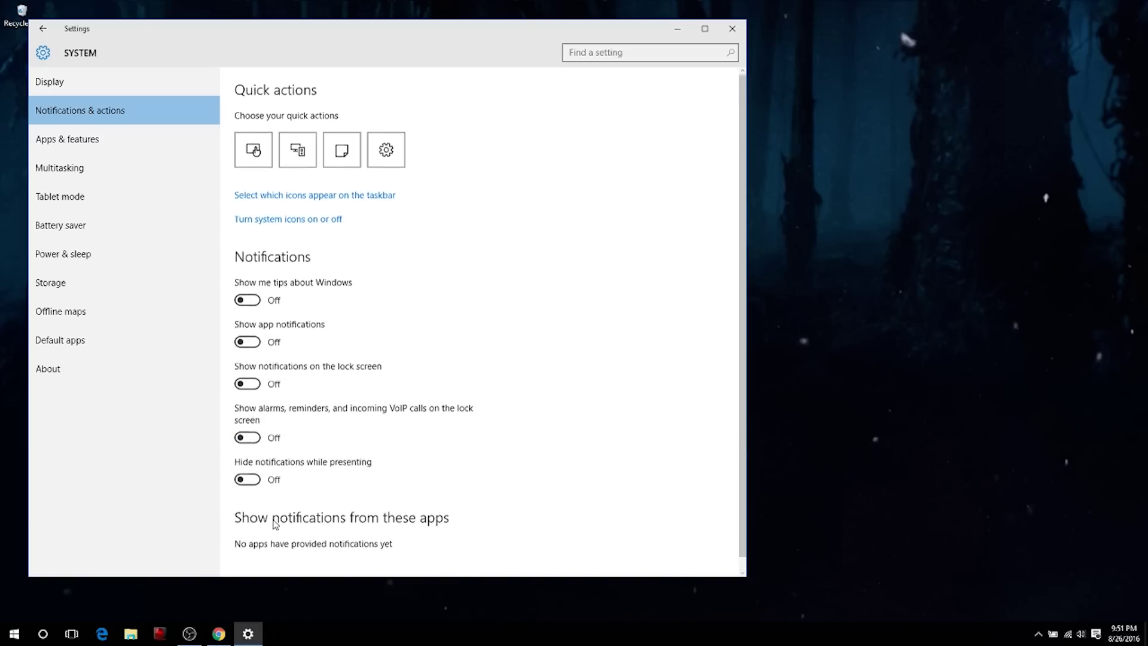
left_click(90, 140)
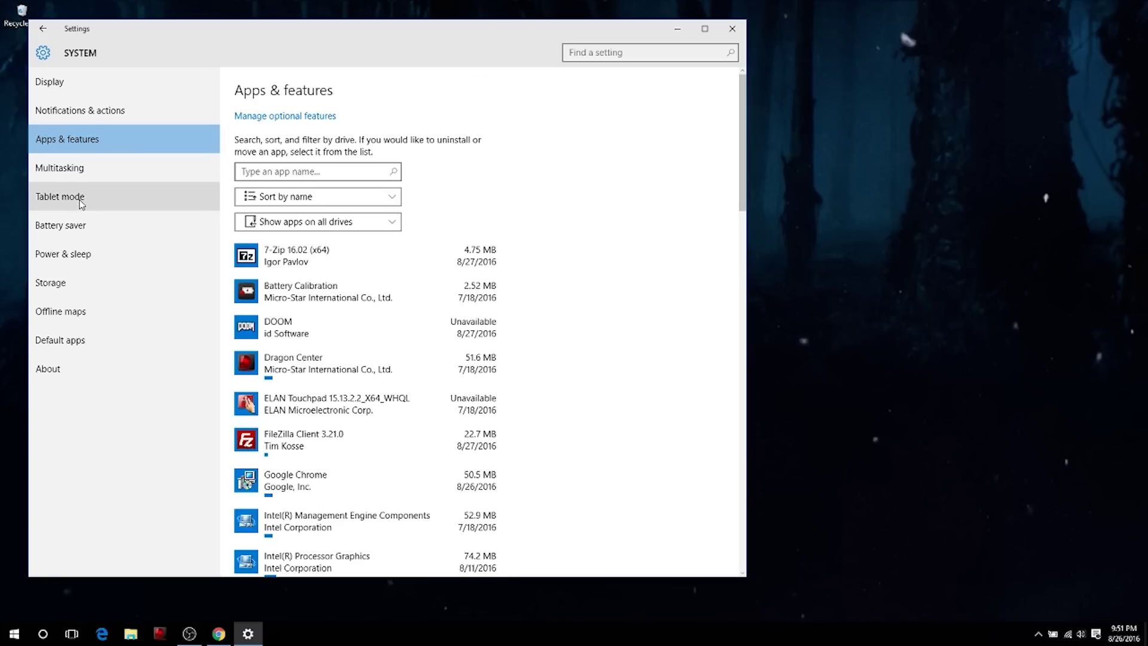
Make battery saver turn on automatically when the battery drops below 20%
left_click(733, 30)
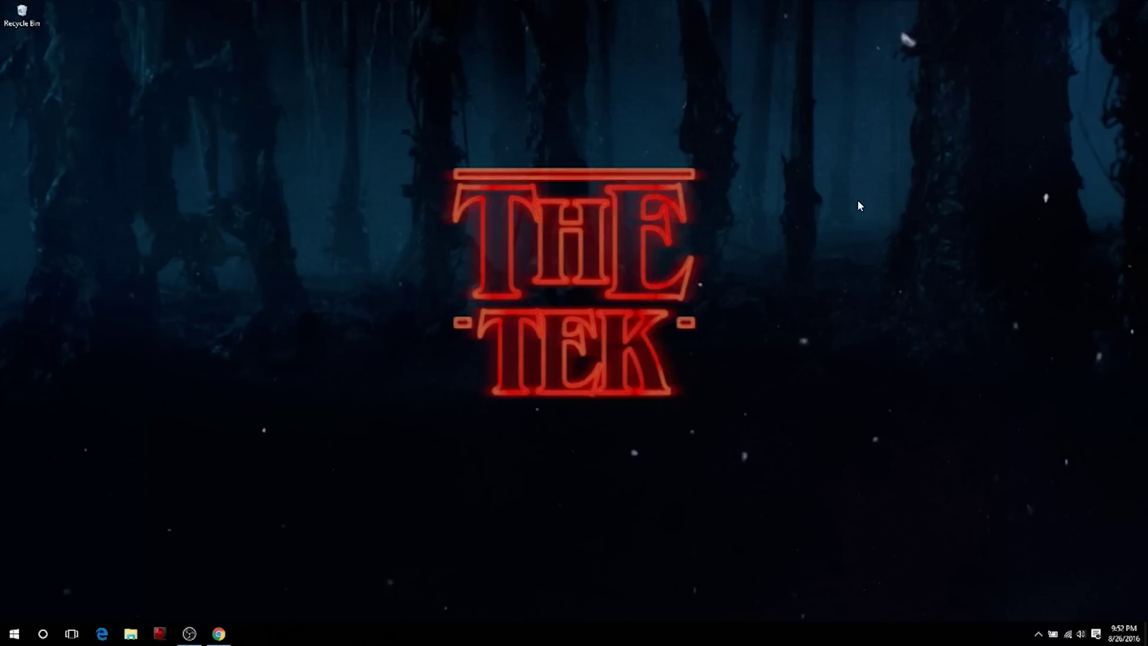
key("super")
type("batter")
key("Return")
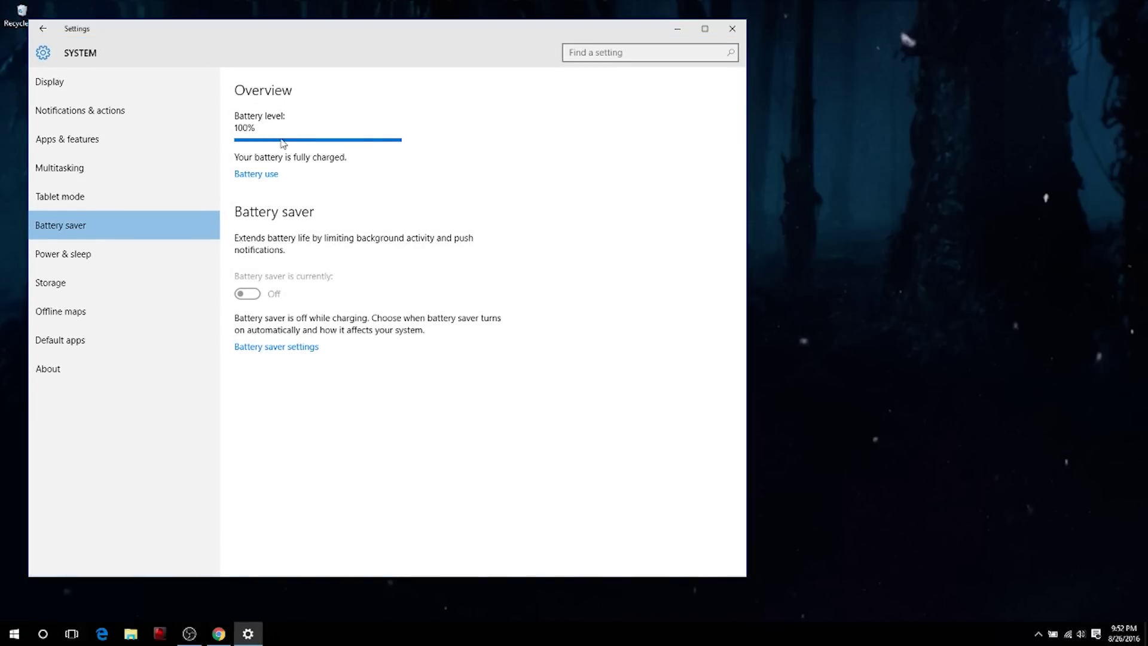
left_click(282, 349)
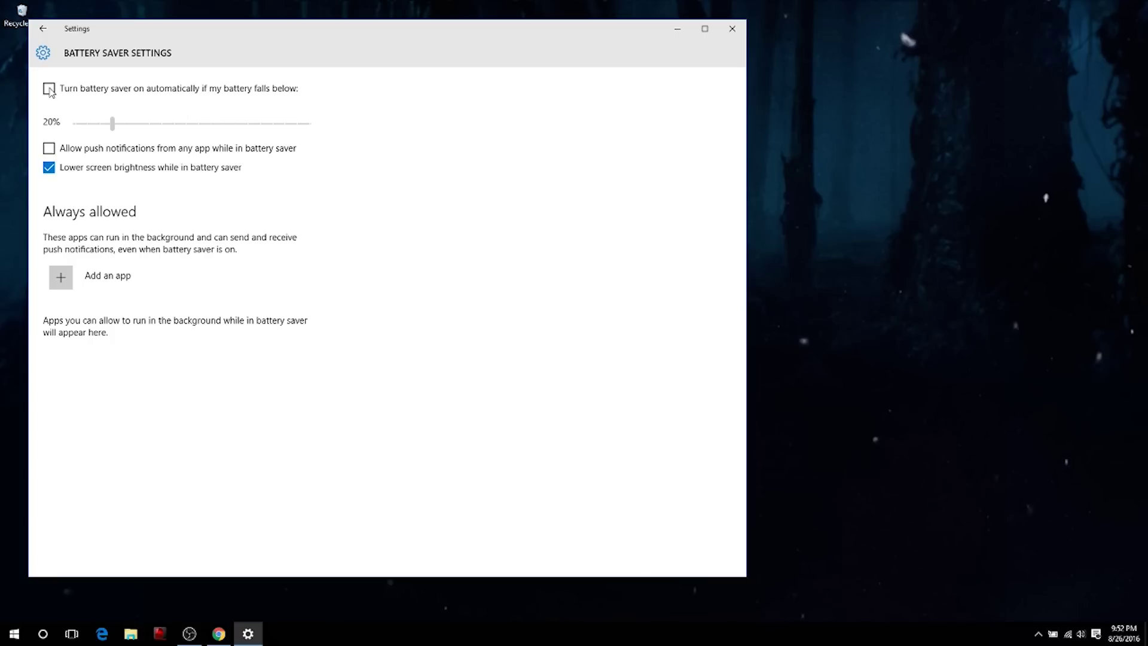
left_click(49, 89)
left_click_drag(111, 128, 111, 128)
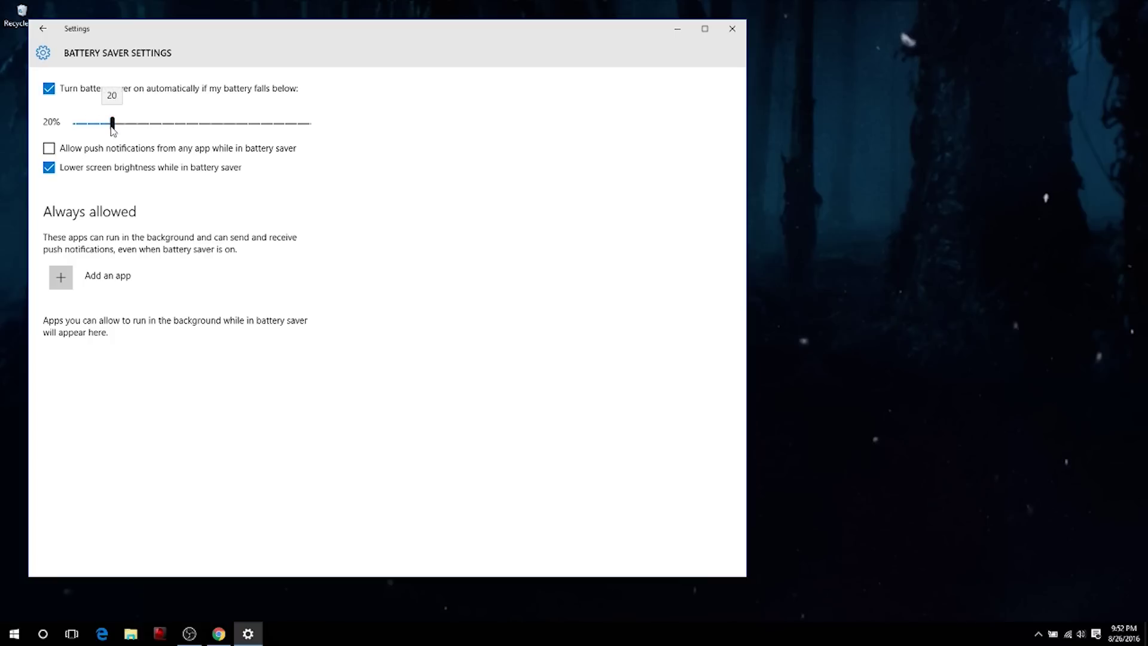
Glance at the hidden system tray icons, then close Settings
left_click(1039, 634)
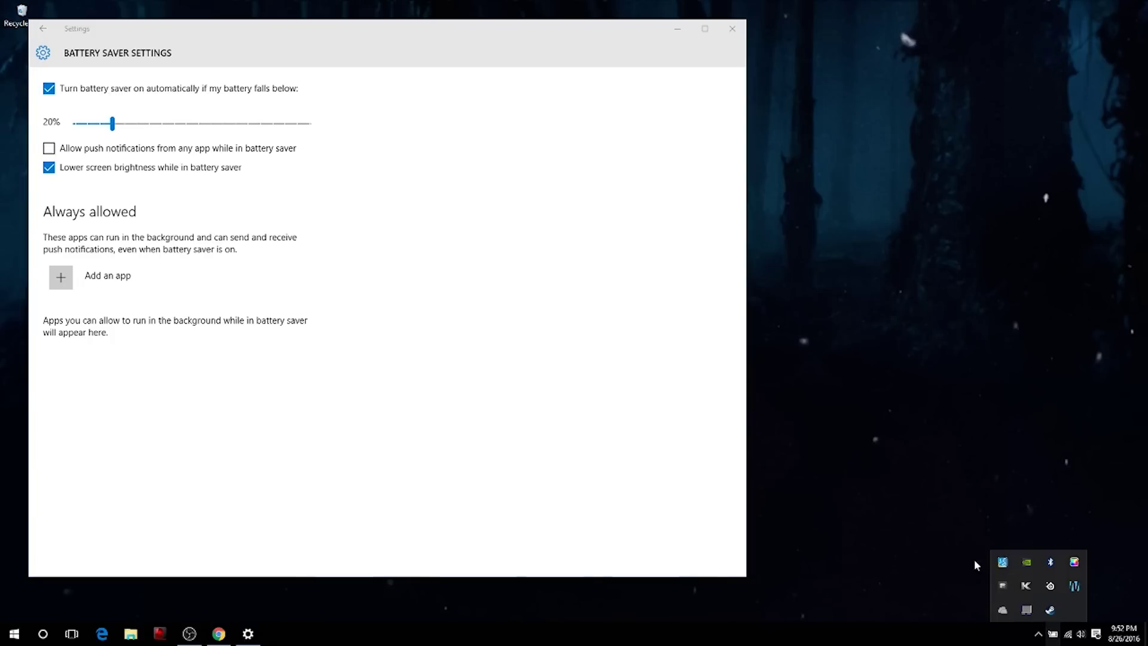
left_click(658, 126)
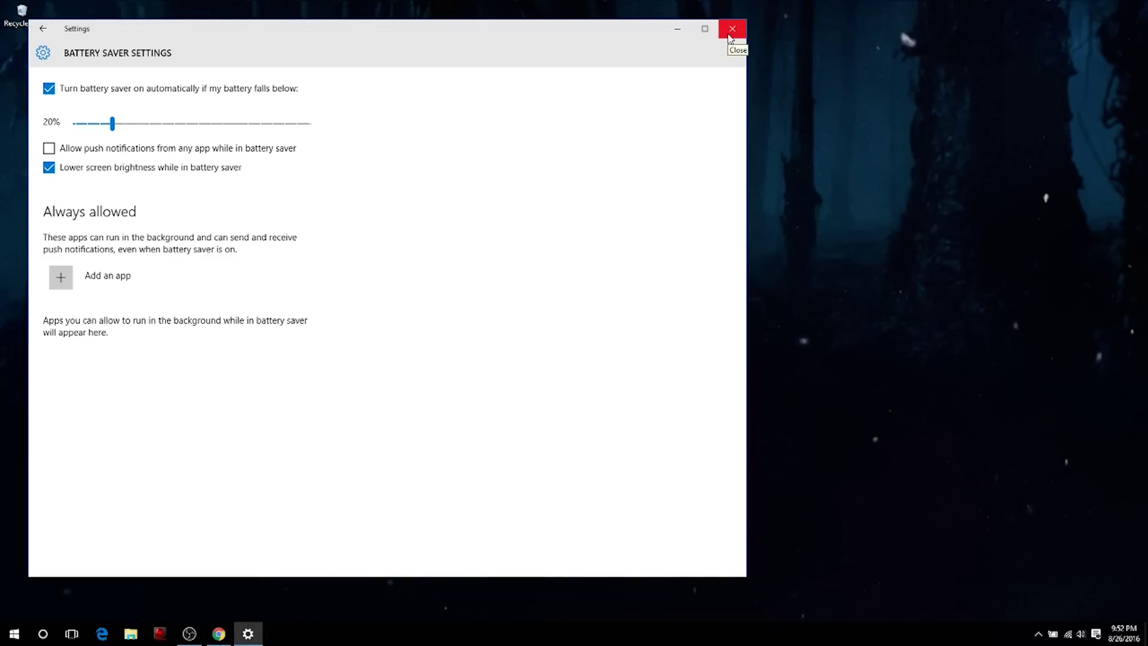
left_click(730, 30)
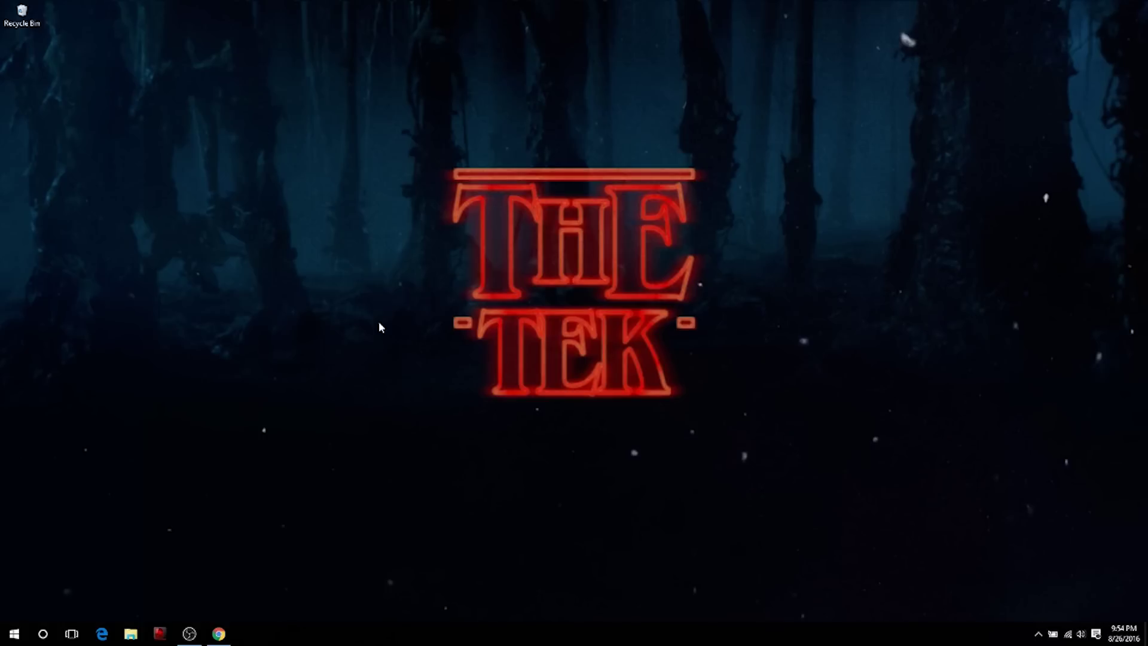
Create a desktop folder named GodMode.{ED7BA470-8E54-465E-825C-99712043E01C}
right_click(379, 323)
mouse_move(442, 467)
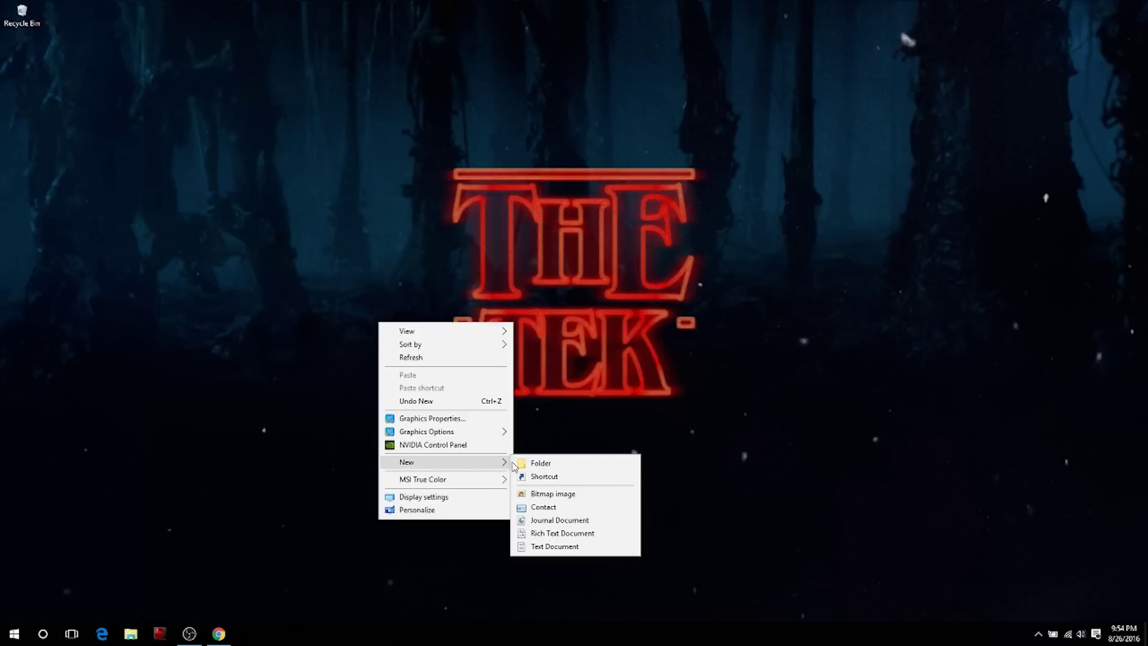
left_click(527, 465)
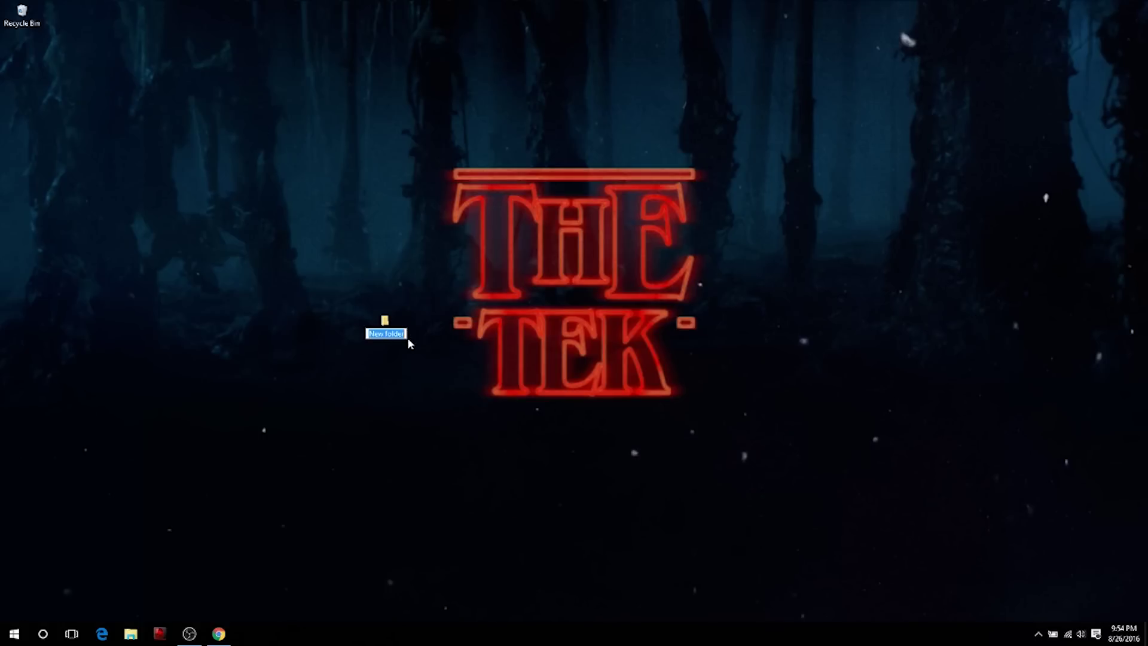
type("{ED7BA470-8E54-465E-825C-99712043E01C}")
left_click_drag(405, 357, 362, 330)
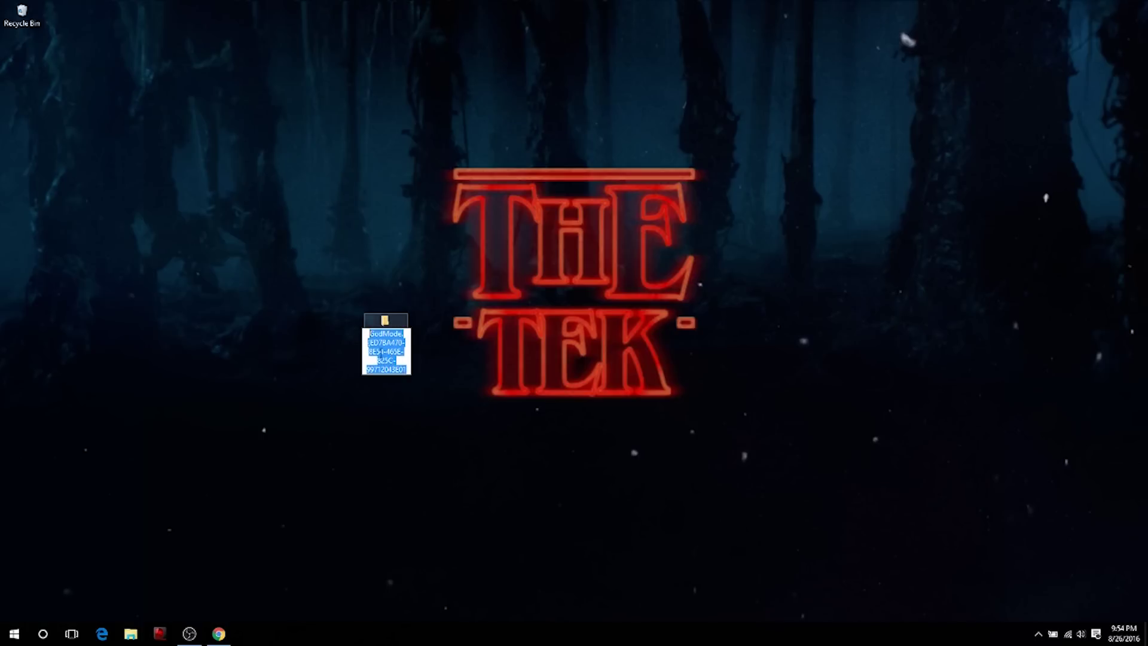
left_click(387, 352)
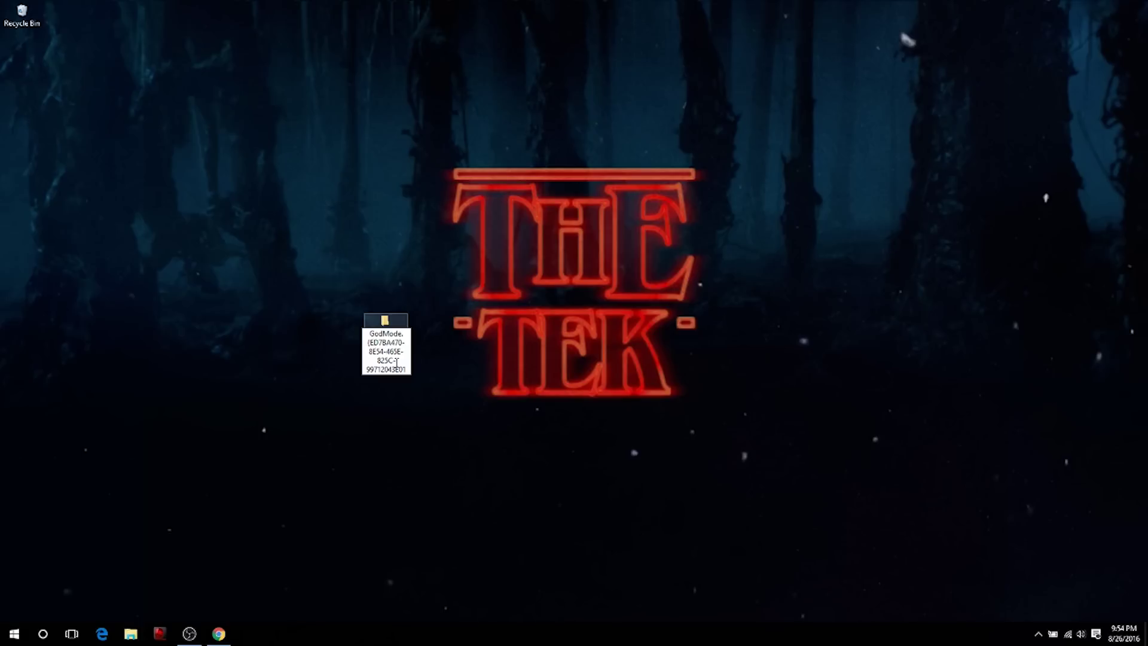
key("Return")
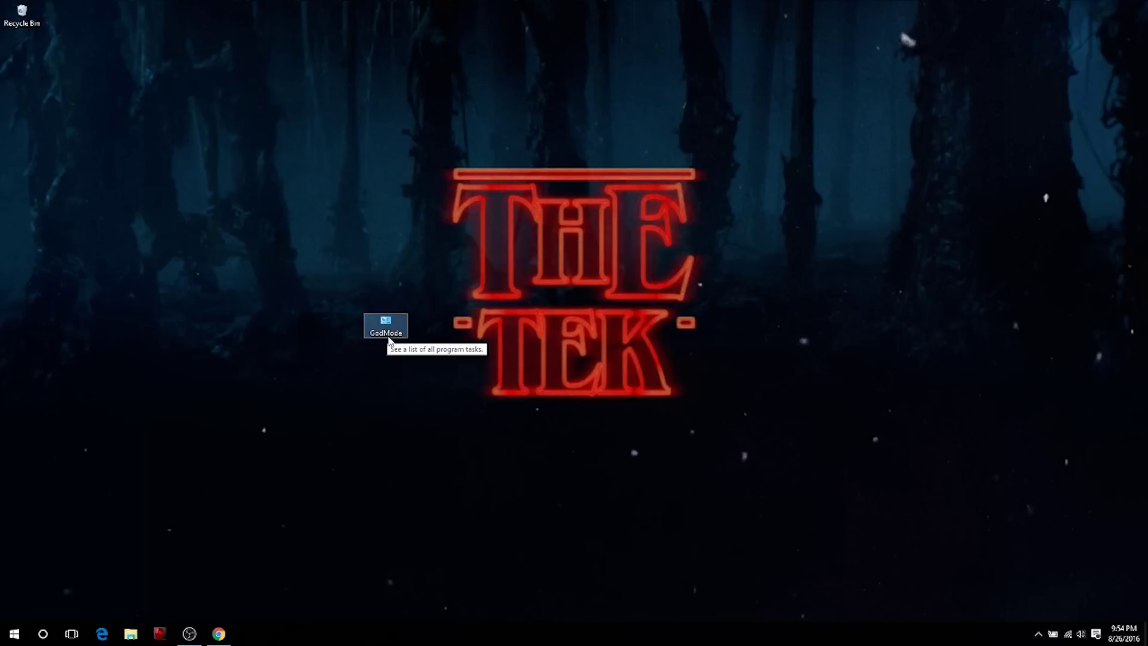
Open the GodMode folder and scroll through its list of all tasks
double_click(388, 335)
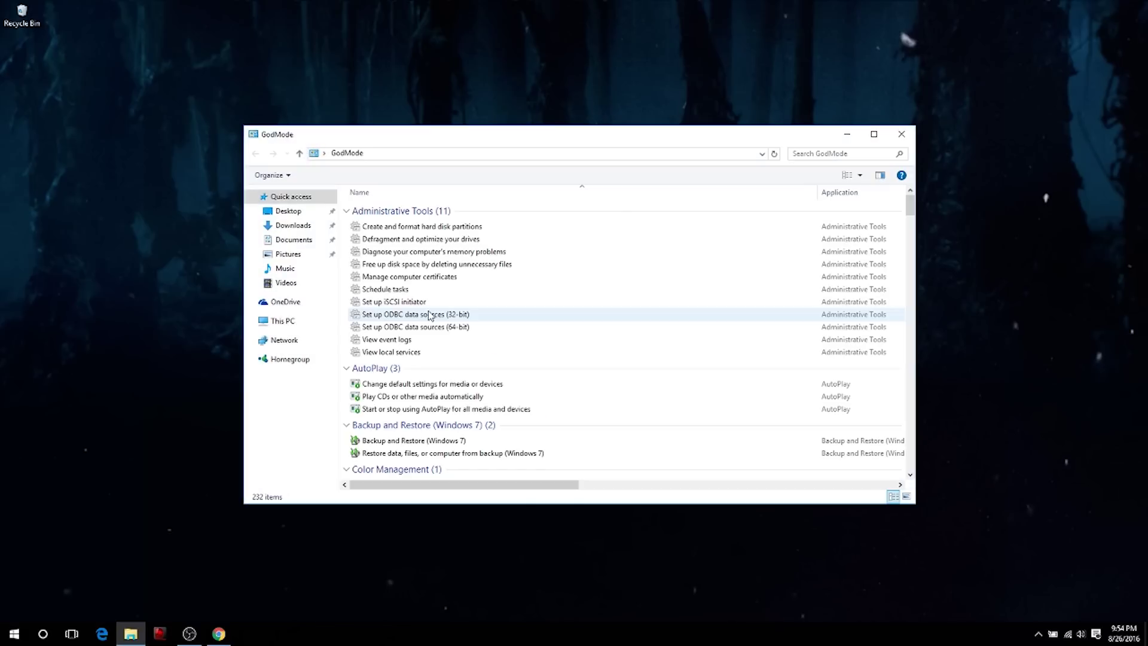
scroll(478, 281, "down", 2)
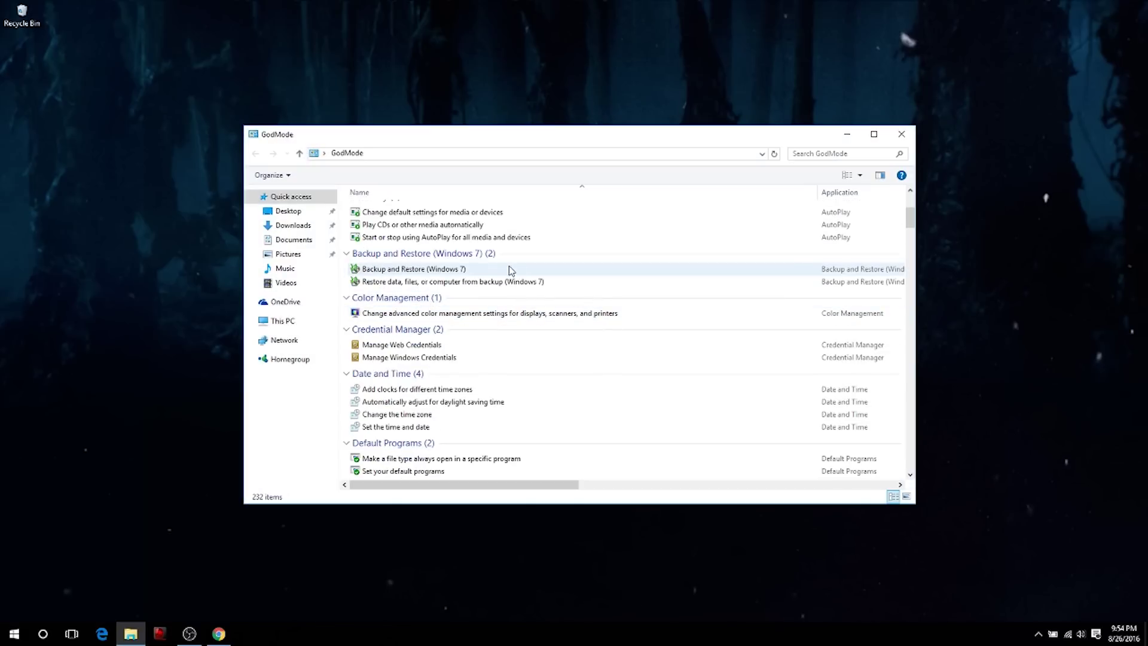
scroll(507, 287, "down", 3)
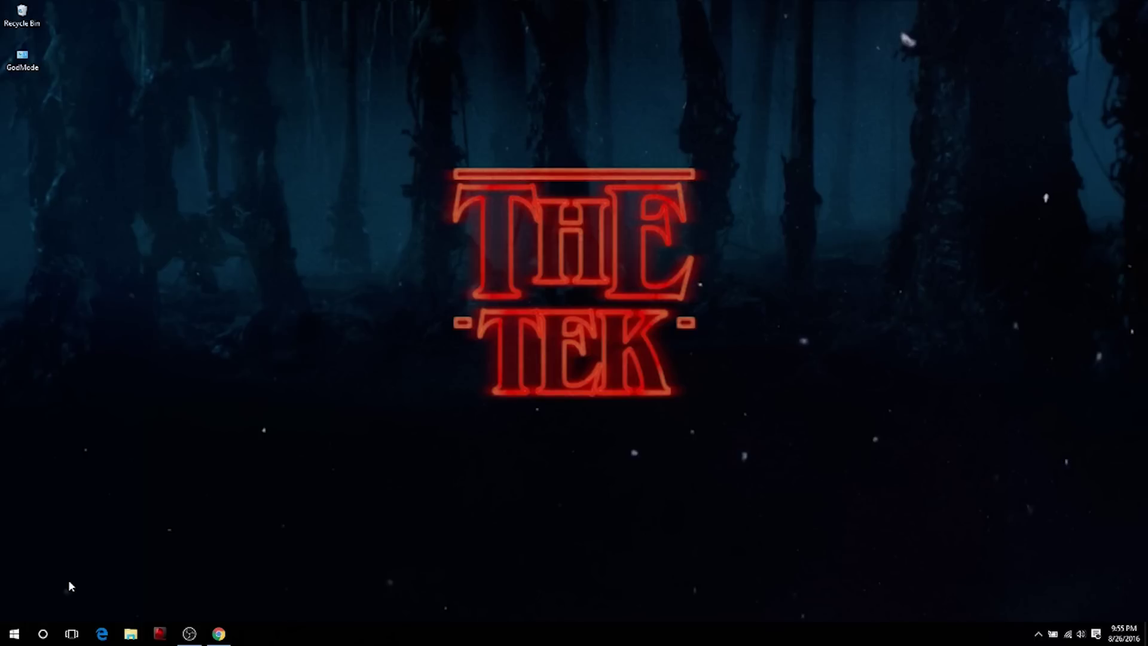
key("super")
Turn on Developer mode under Update & security > For developers, then close Settings
type("sett")
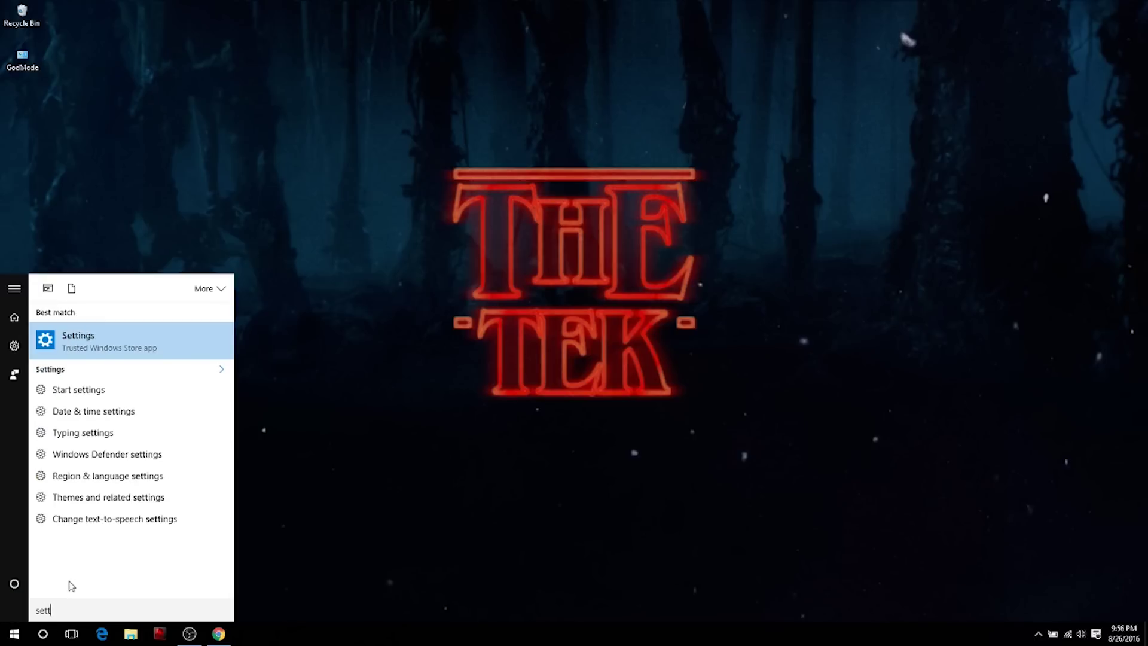
key("Return")
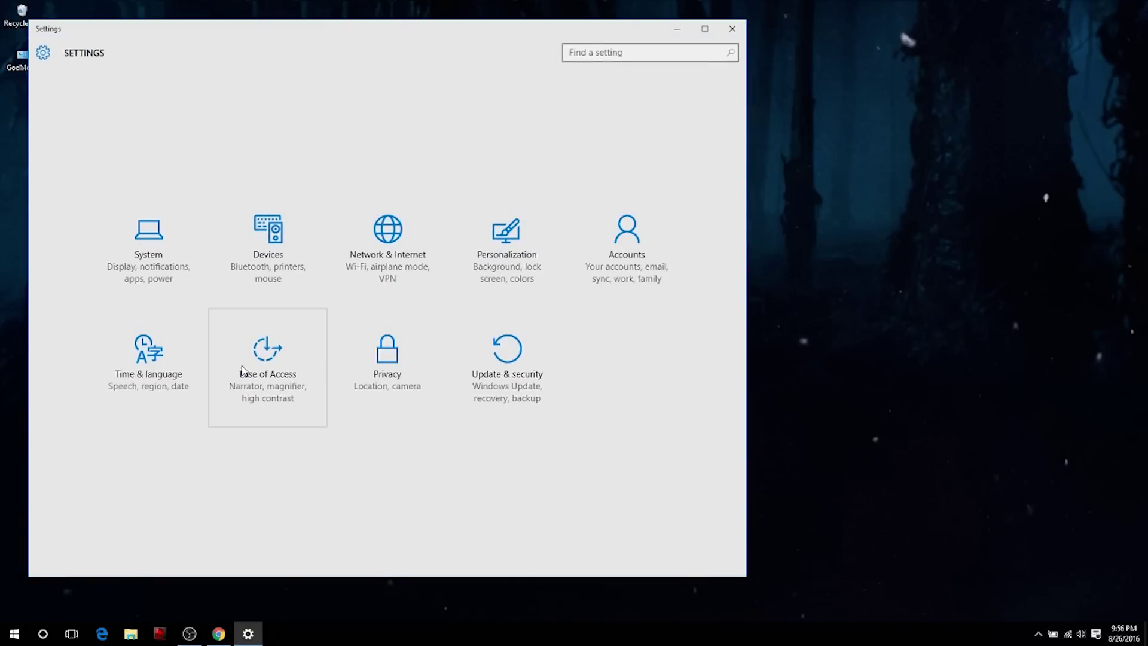
left_click(521, 350)
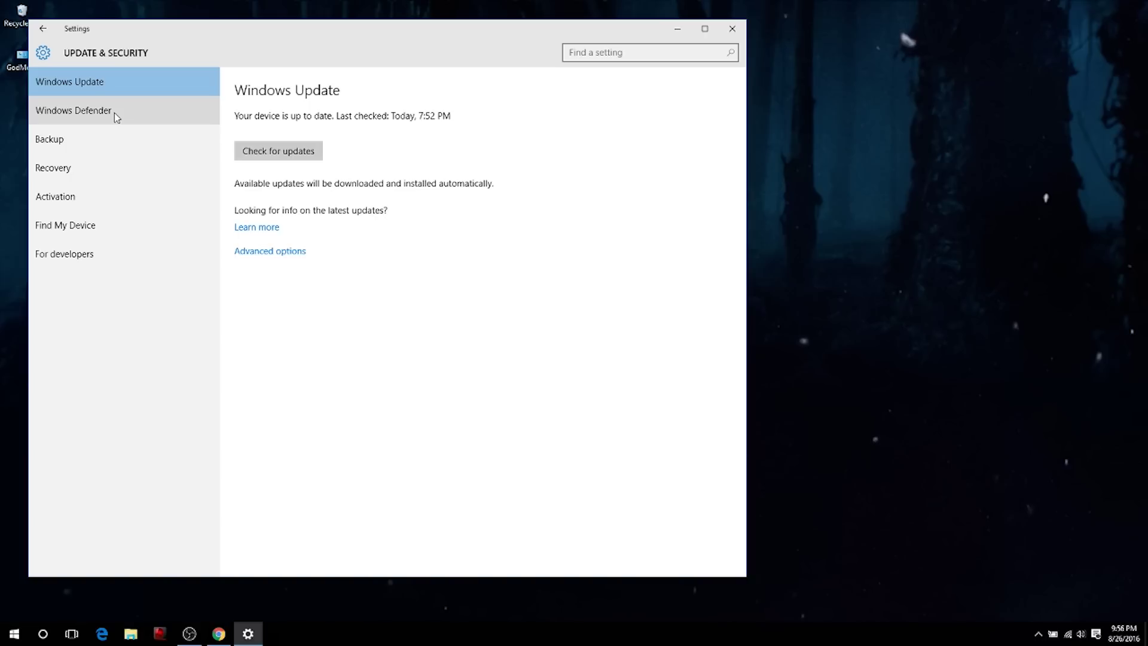
left_click(99, 258)
left_click(285, 262)
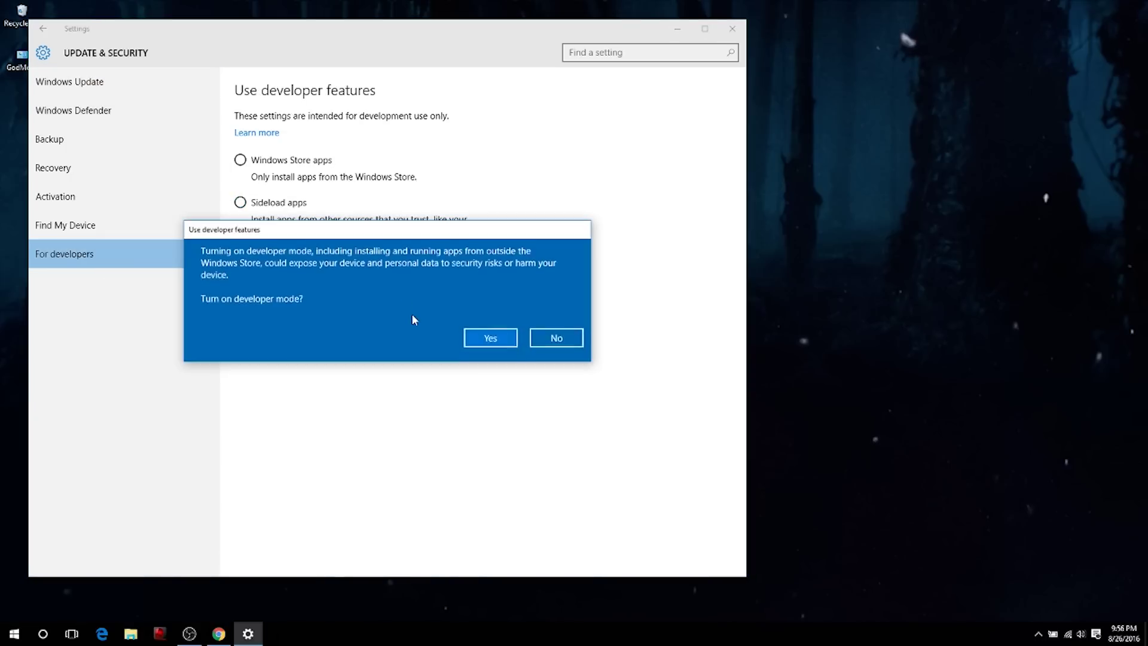
left_click(480, 344)
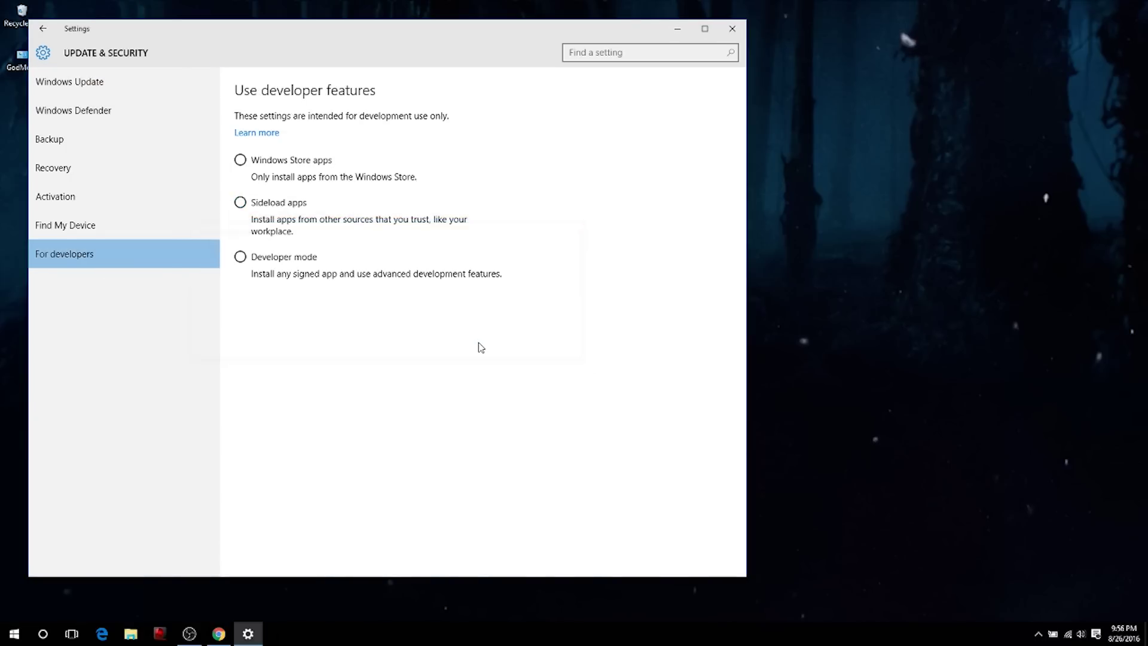
left_click(732, 28)
Reopen Settings to view Update & security > Backup, close it, and show the taskbar's Cortana options
key("super")
type("settings")
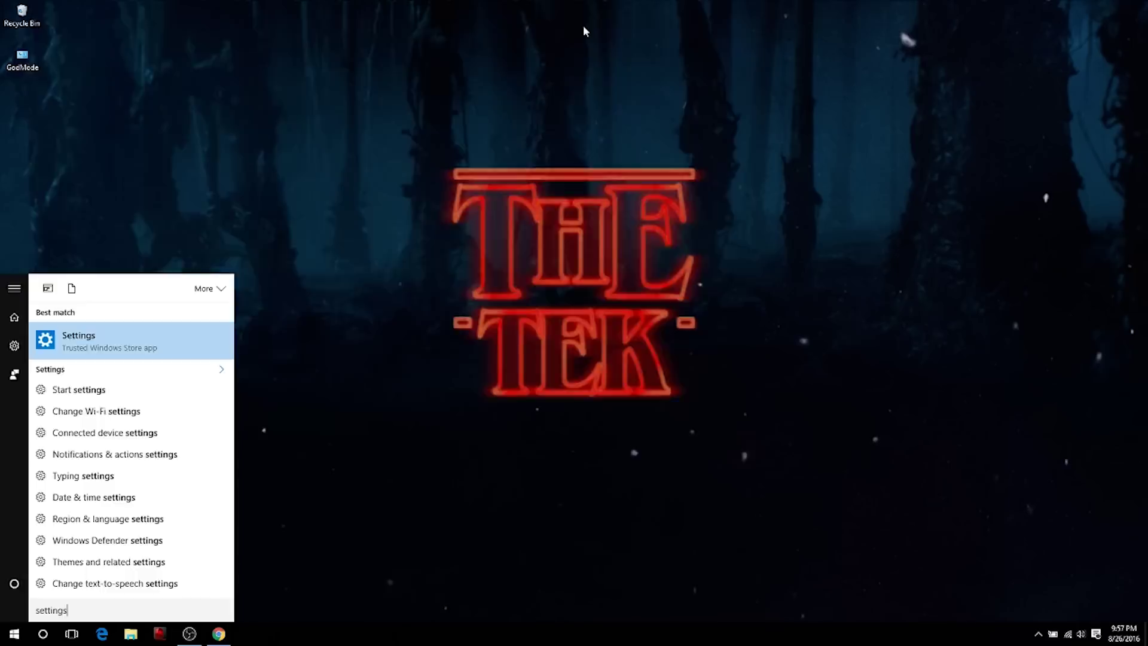
key("Return")
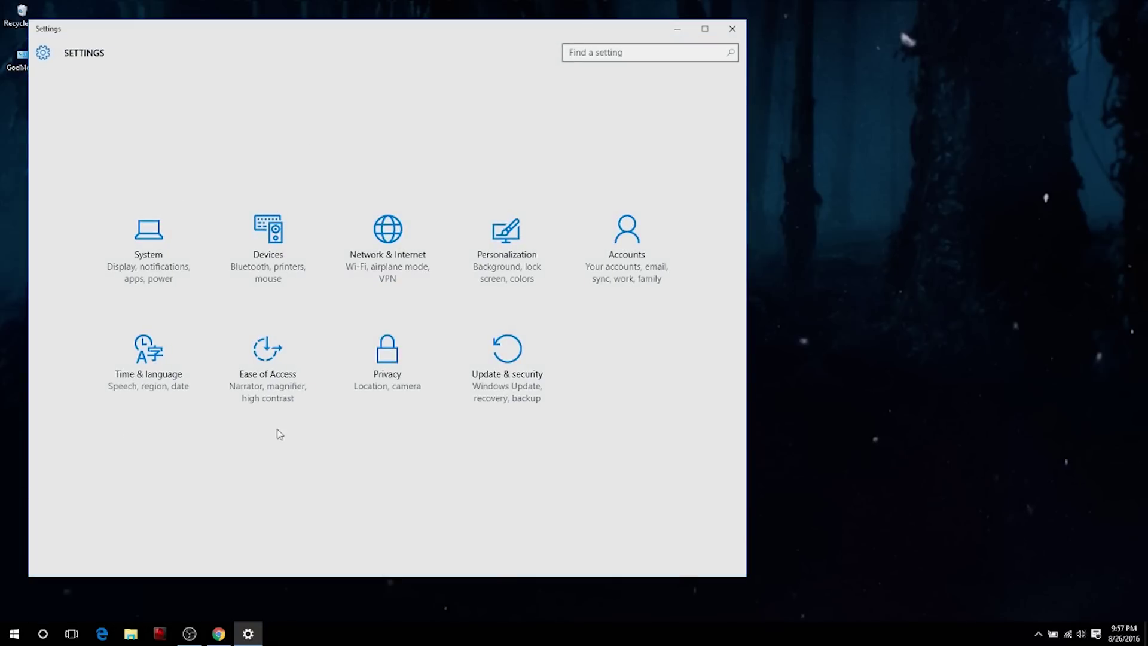
left_click(518, 371)
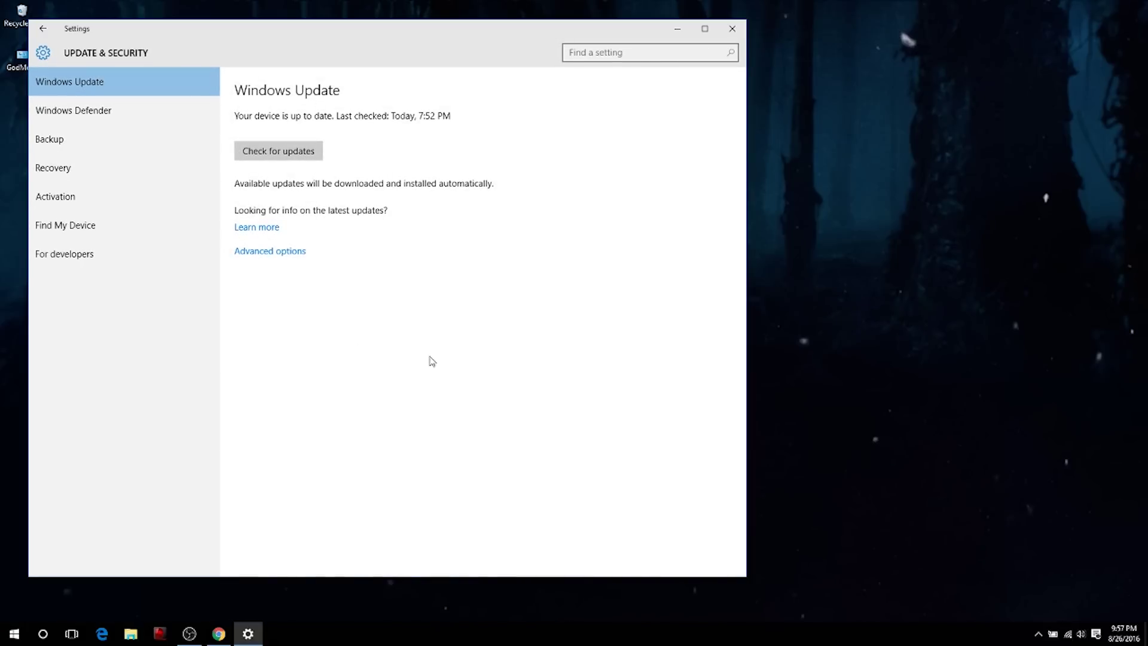
left_click(77, 147)
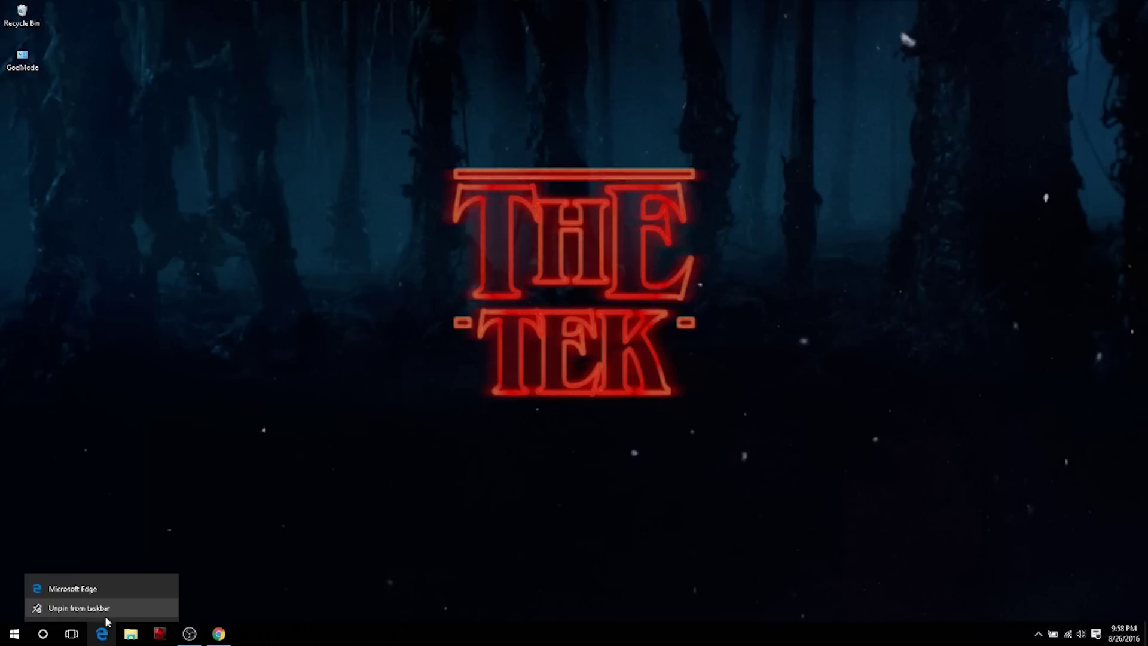
left_click(72, 605)
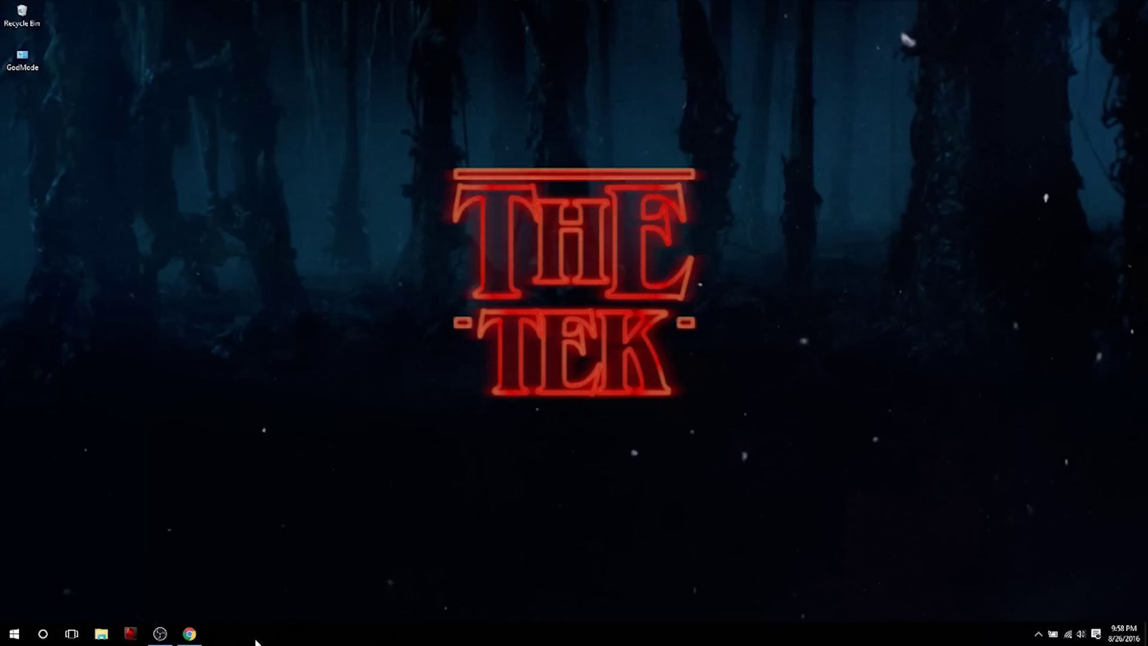
right_click(256, 638)
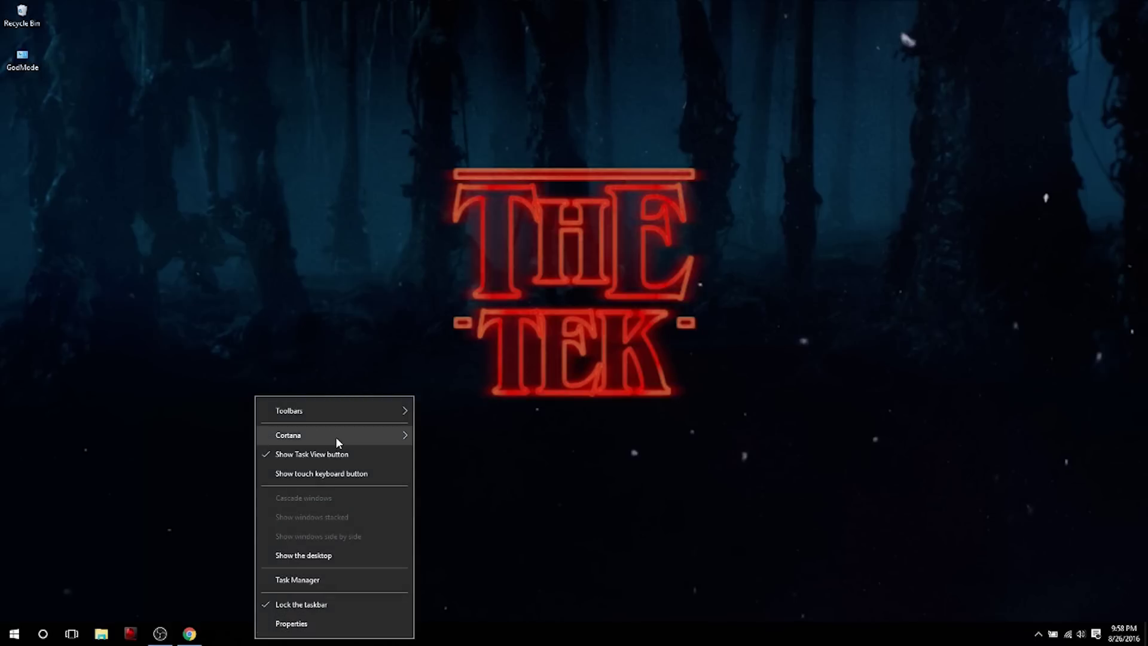
mouse_move(336, 436)
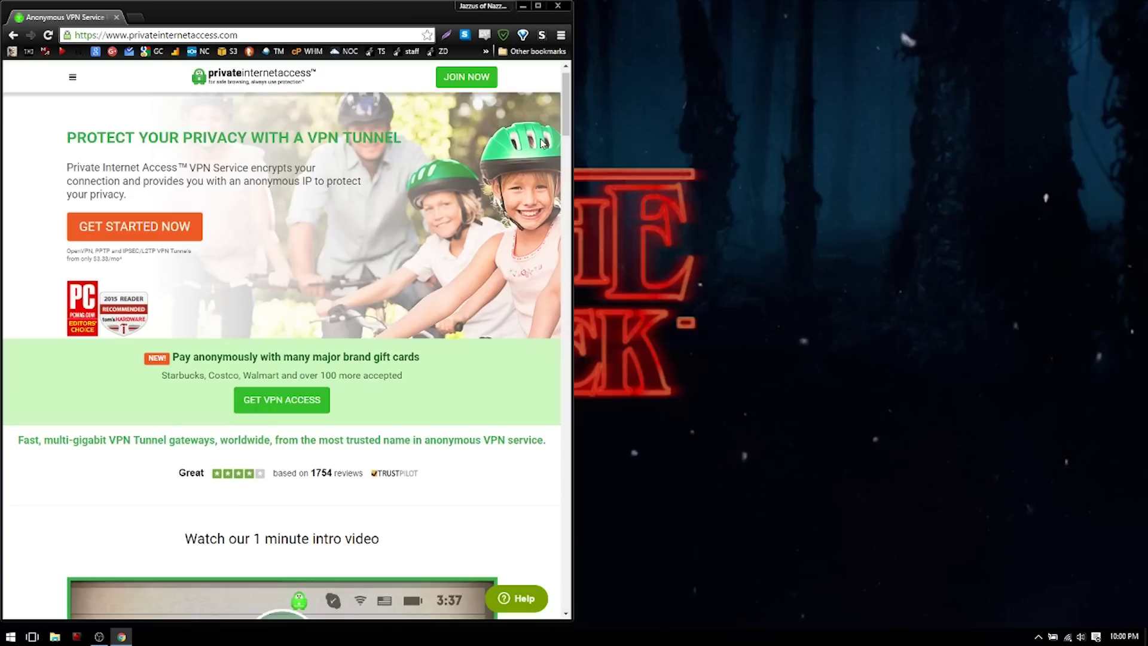
Maximize Chrome and go to Private Internet Access's Client Download & Support page for the Windows VPN
left_click(74, 80)
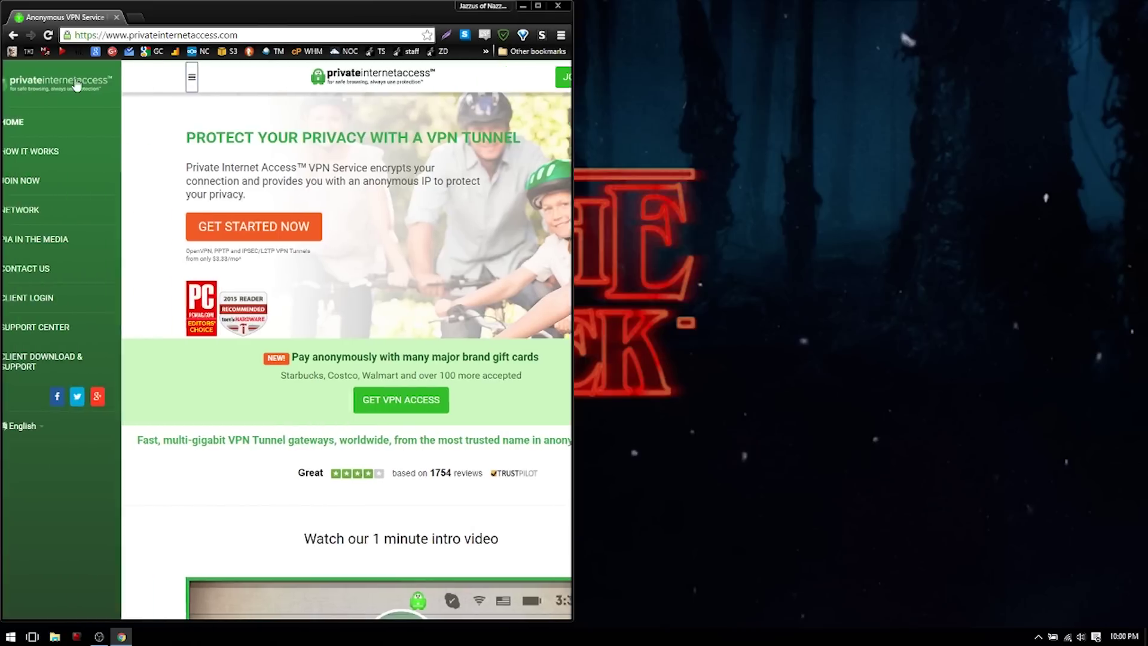
left_click_drag(320, 13, 509, 1)
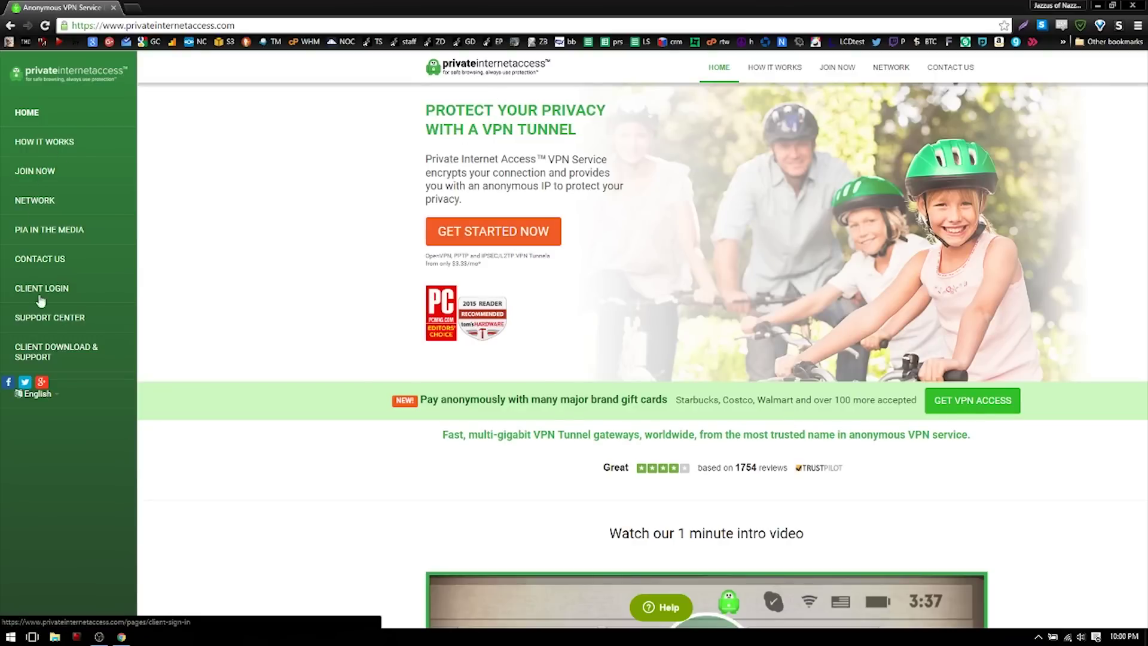
left_click(46, 355)
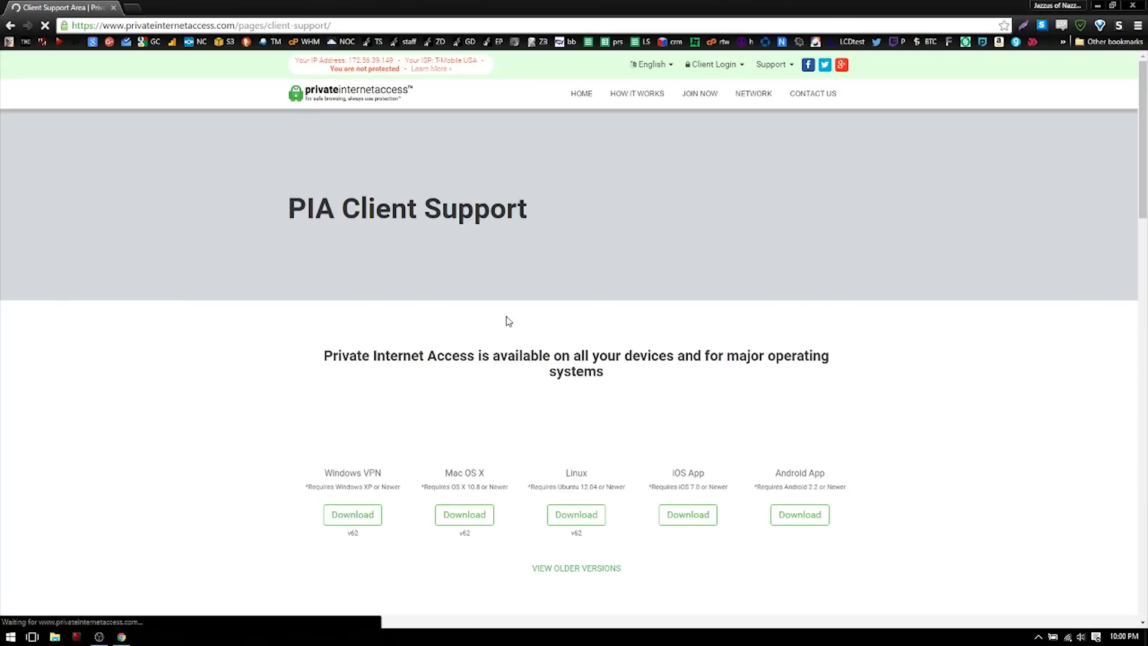
scroll(508, 322, "down", 1)
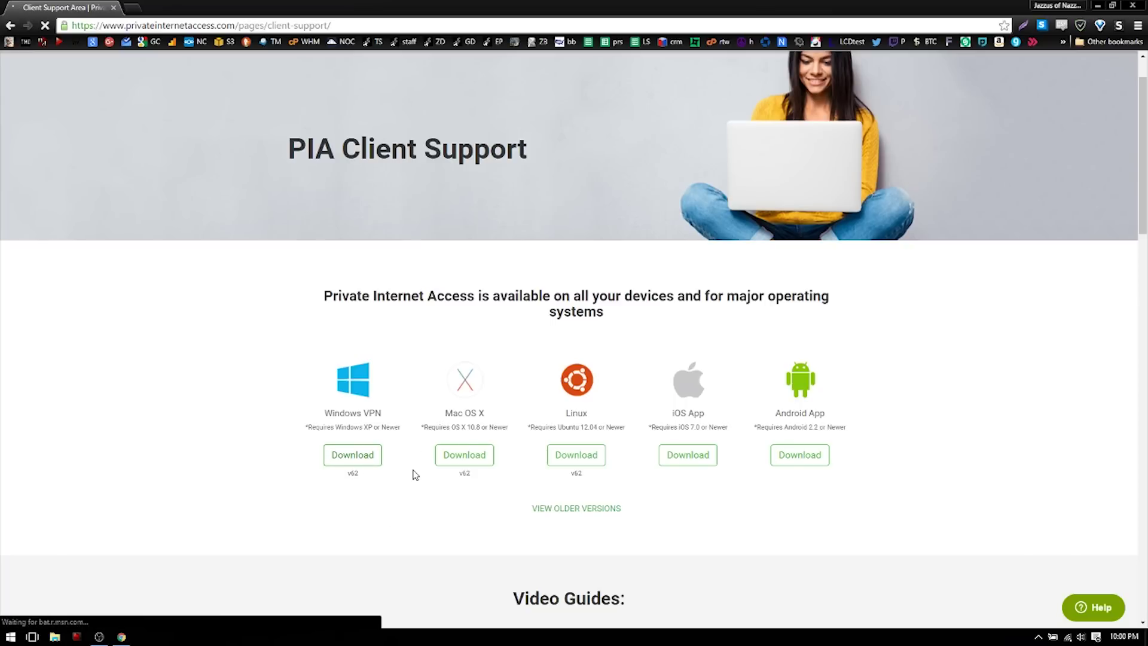
scroll(585, 250, "down", 1)
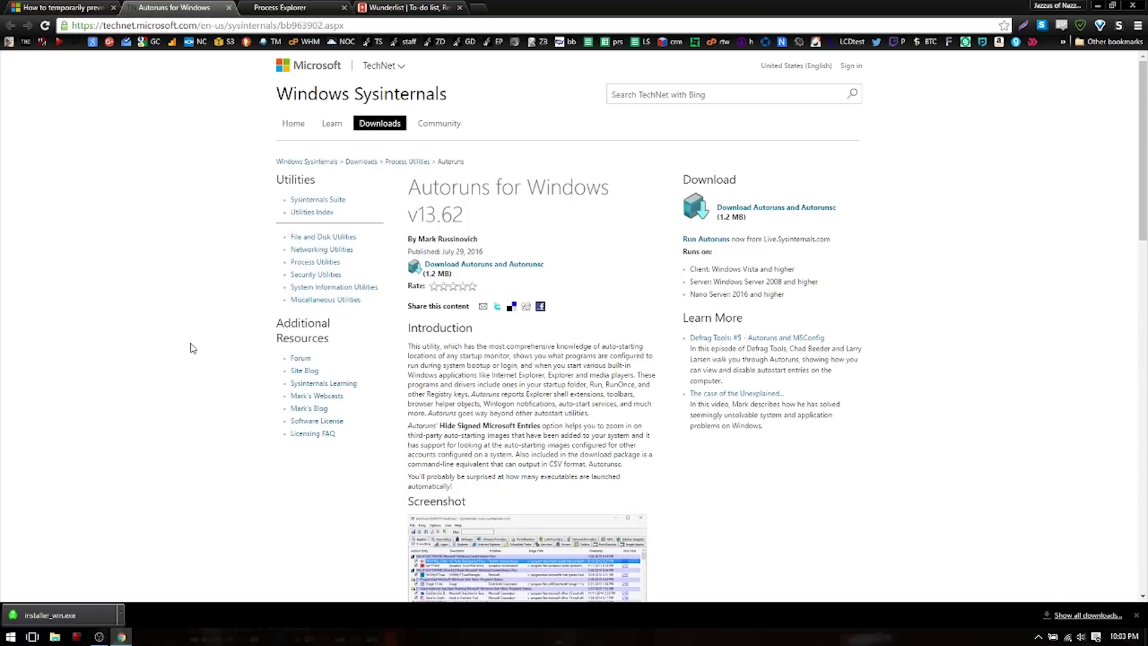
scroll(218, 400, "down", 1)
scroll(221, 406, "up", 1)
scroll(576, 390, "down", 3)
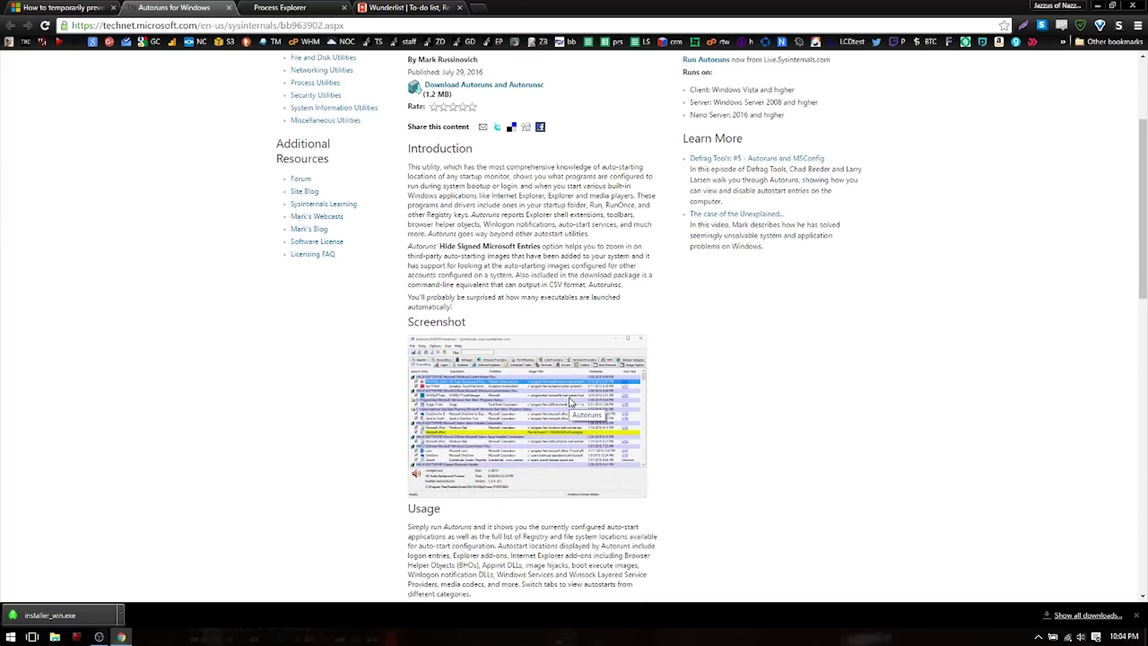
Disable SteelSeries Engine 3 Core on Task Manager's Startup tab, then close Task Manager
key("ctrl+shift+Escape")
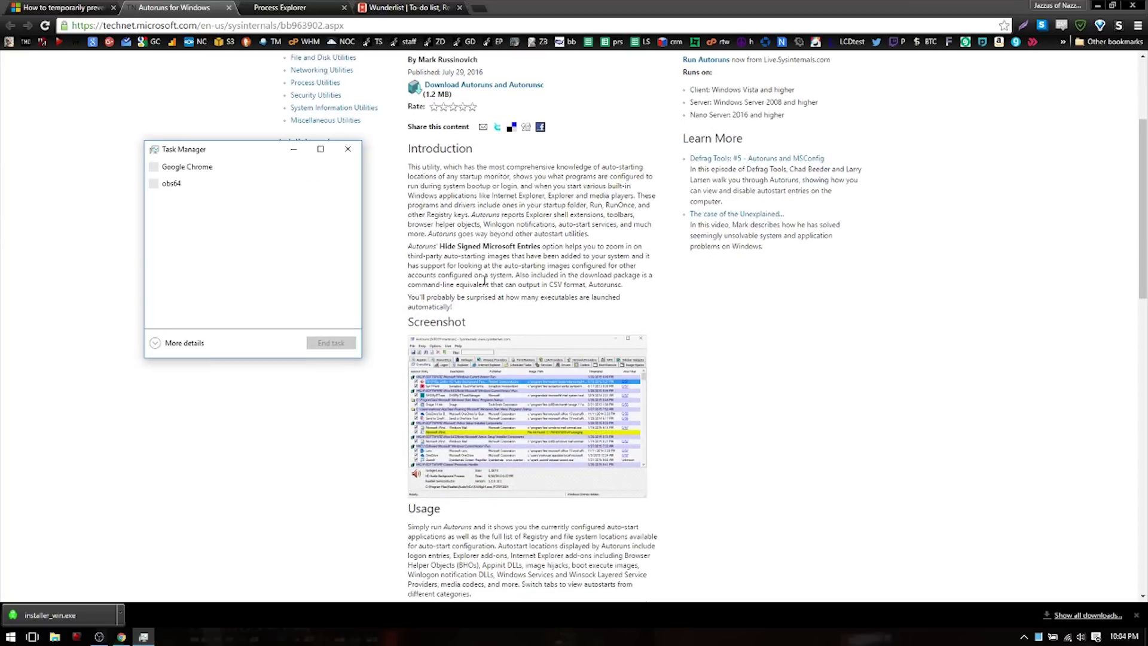
left_click(181, 344)
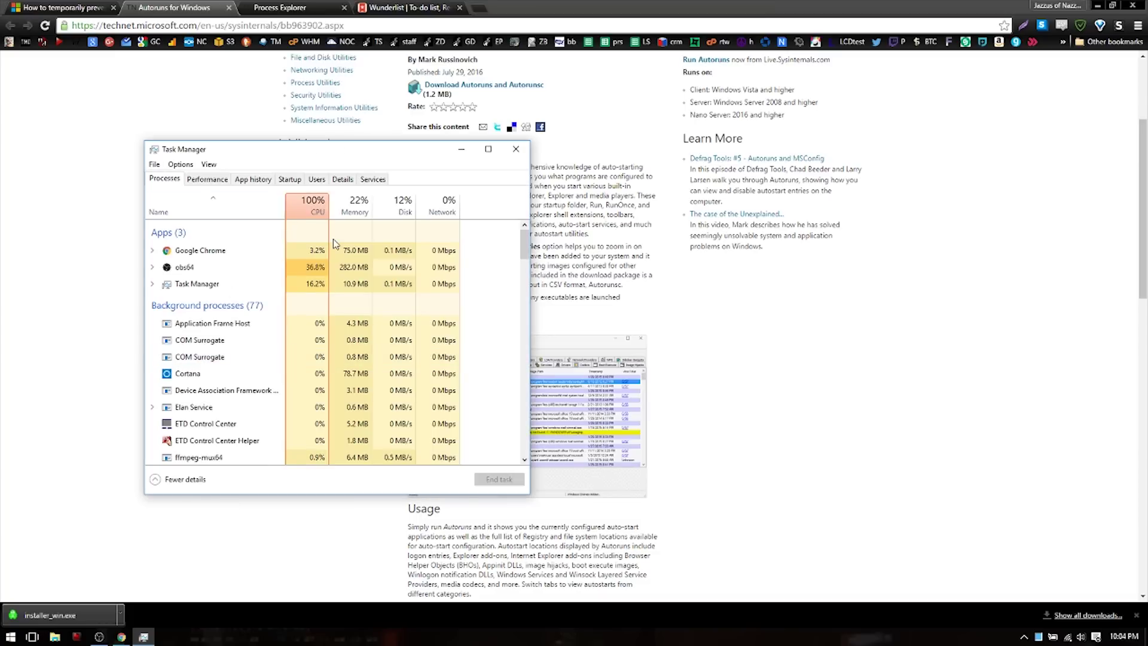
left_click(207, 180)
left_click(253, 182)
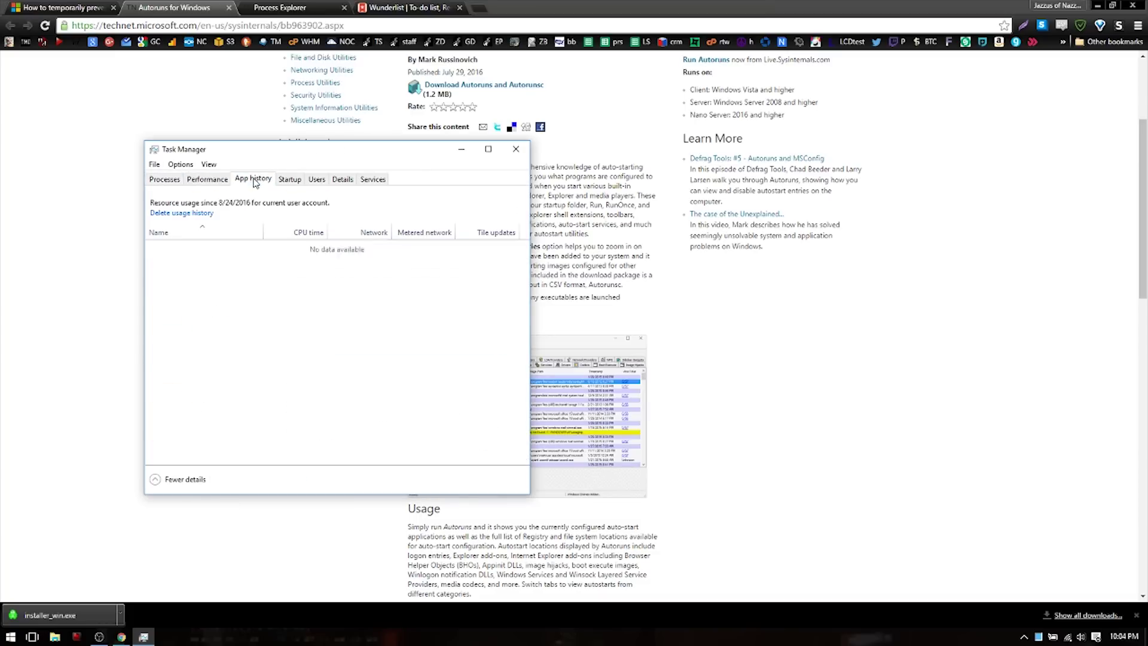
left_click(289, 179)
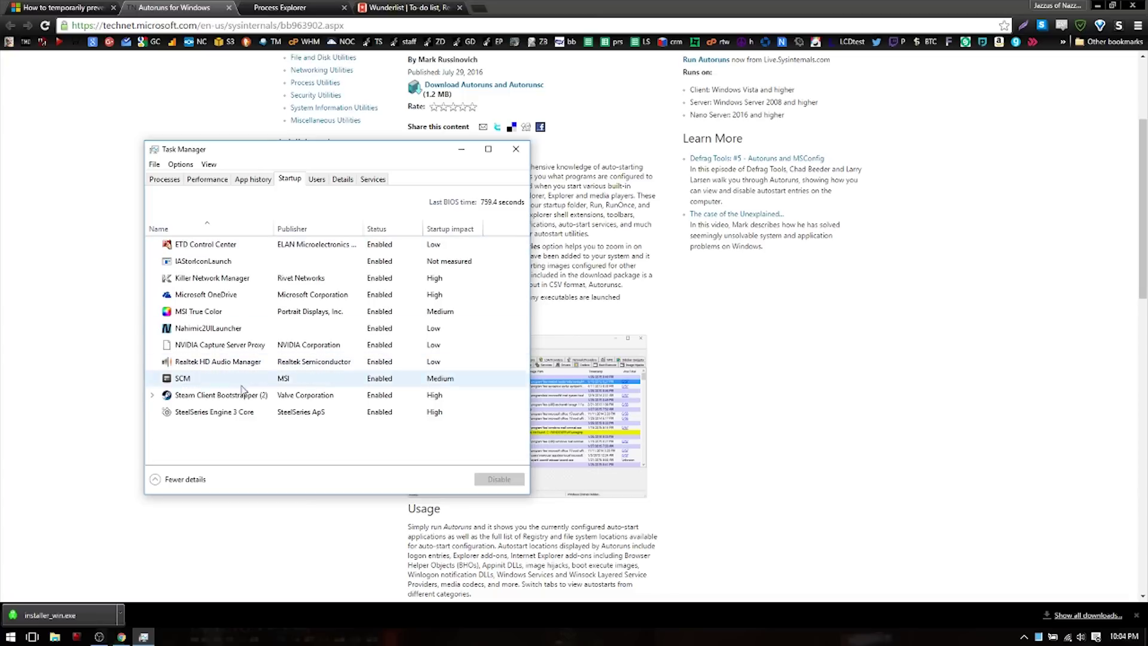
left_click(243, 414)
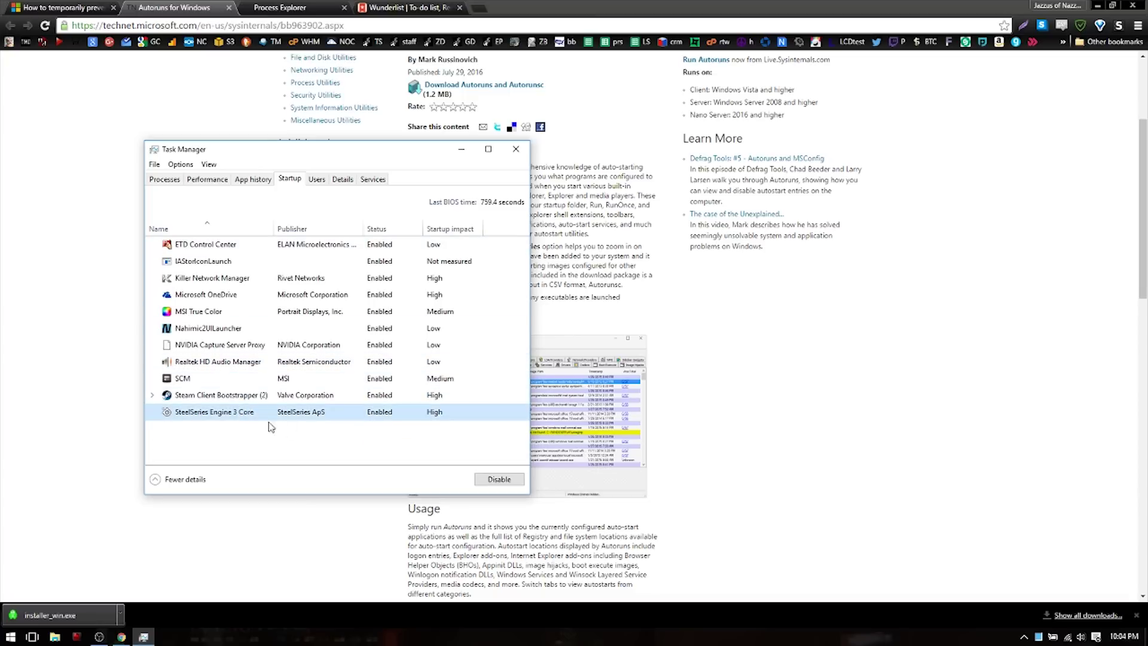
left_click(512, 483)
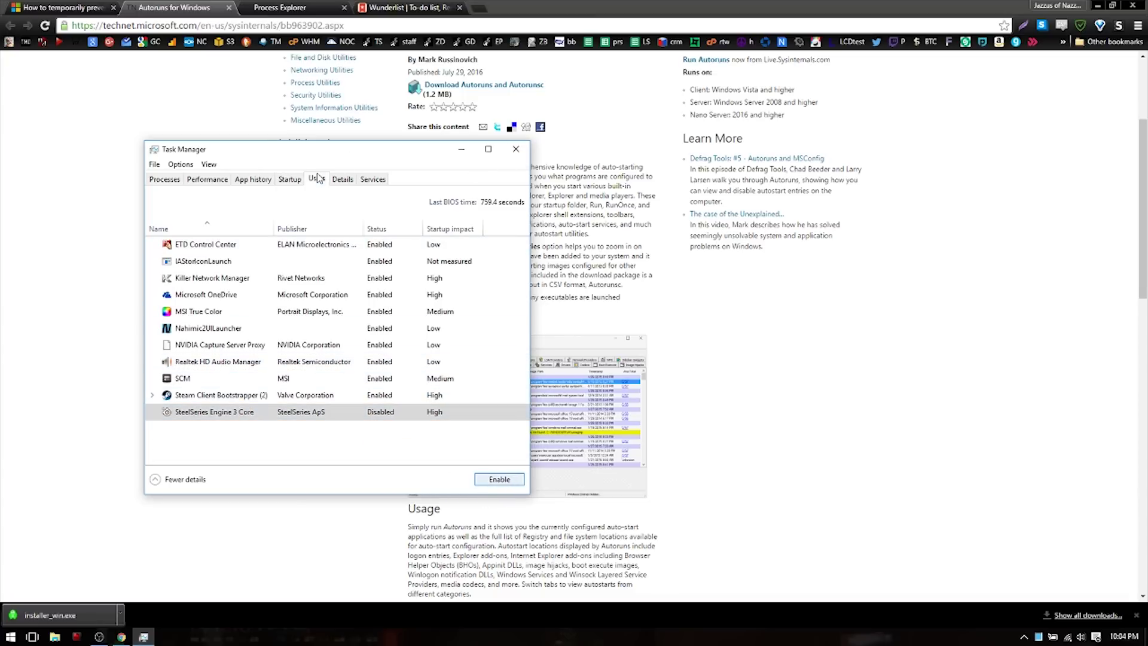
left_click(343, 180)
left_click(373, 180)
left_click(516, 150)
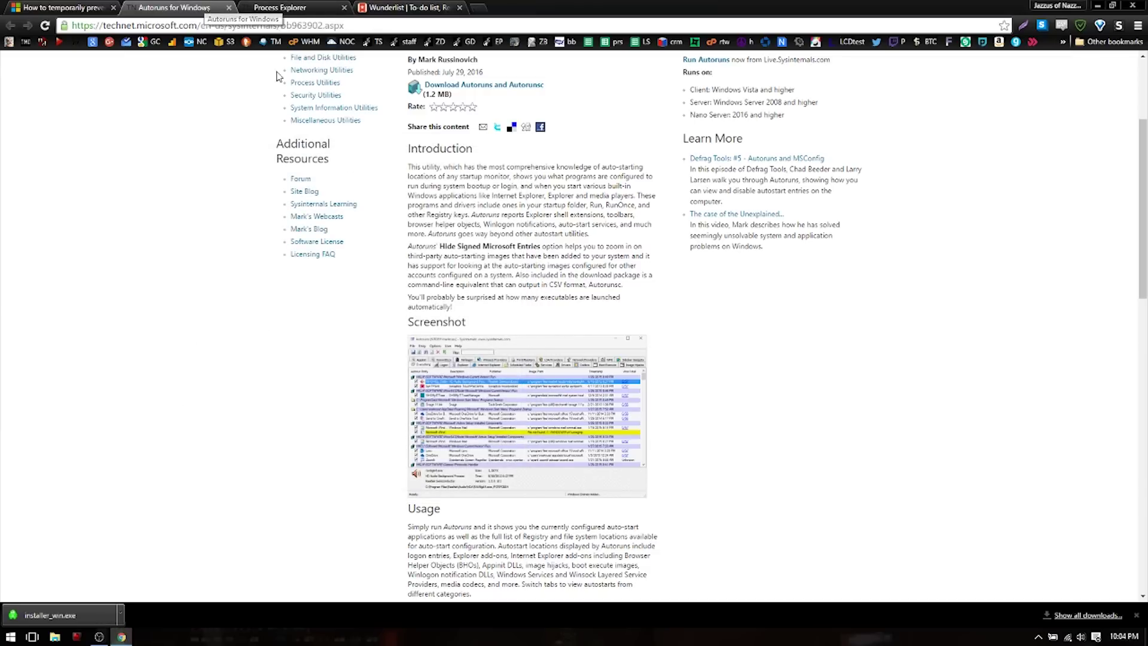
Switch from the Autoruns page to the Sysinternals Process Explorer tab and scroll through it
scroll(479, 431, "down", 4)
scroll(479, 430, "up", 4)
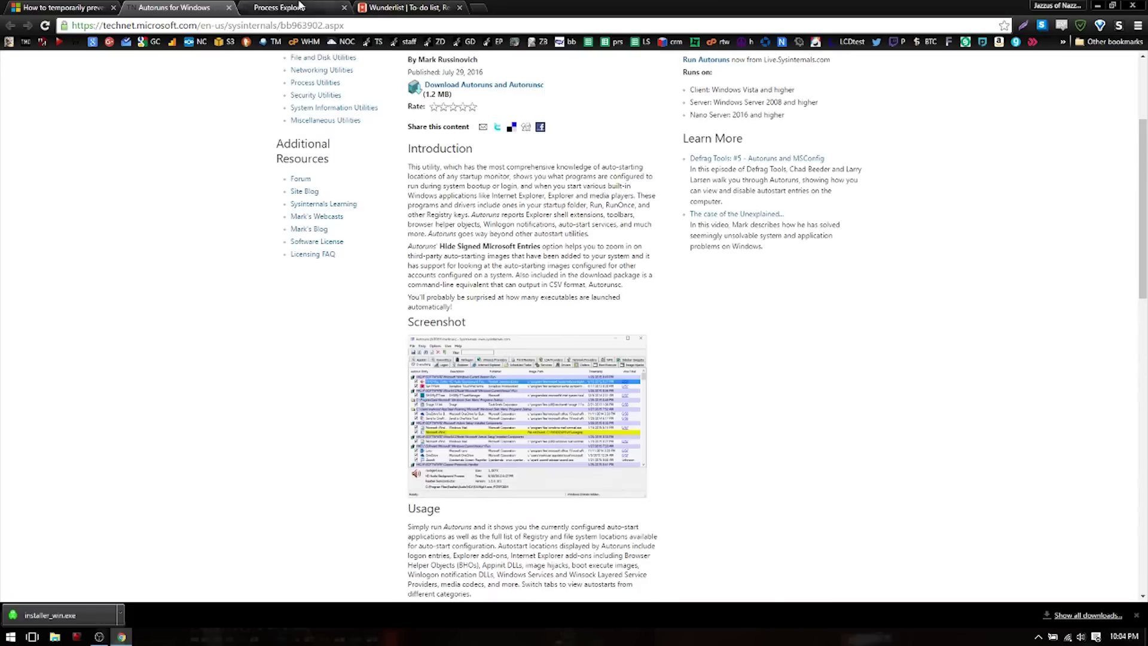
left_click(311, 7)
scroll(603, 433, "down", 5)
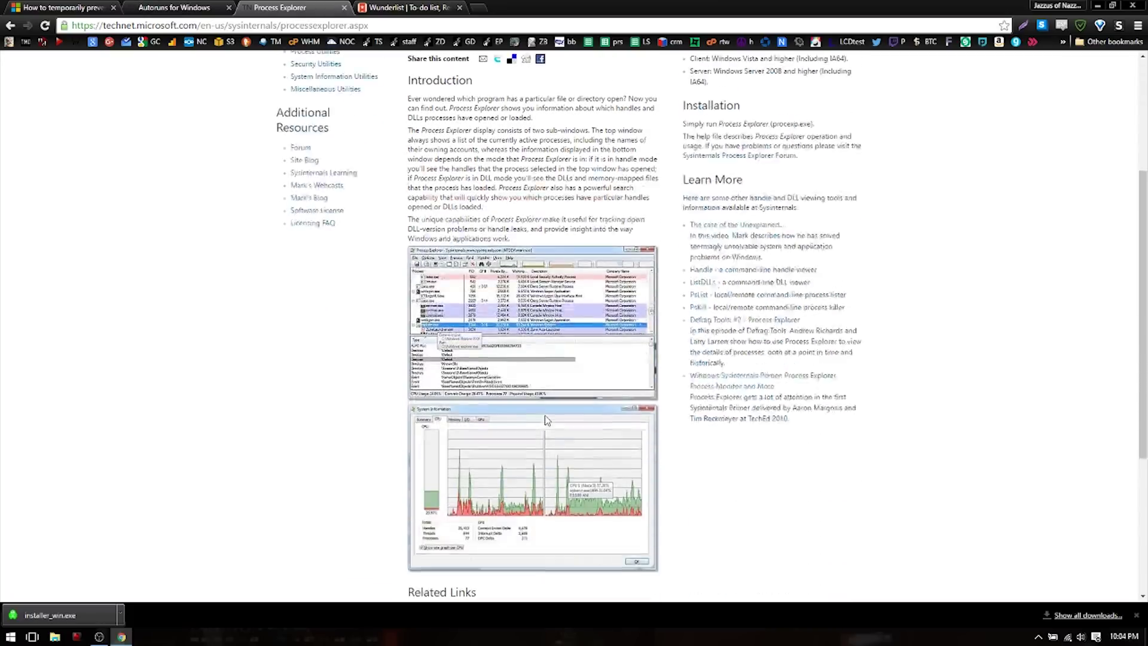
scroll(530, 444, "up", 3)
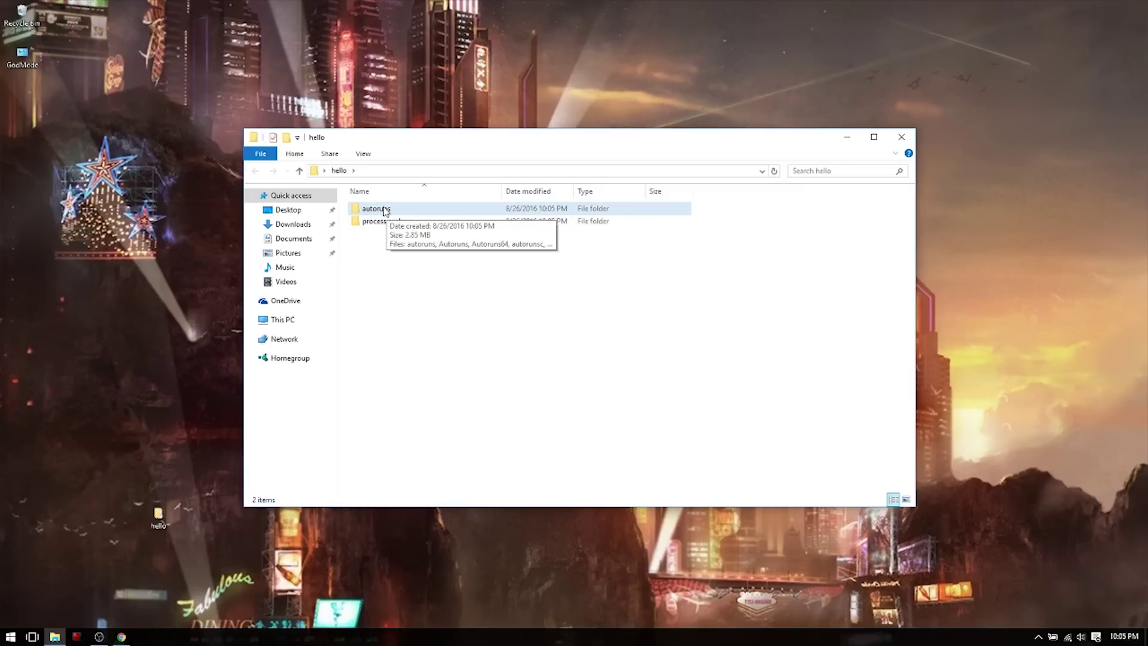
Launch Autoruns64 from the autoruns folder, accept its licence, and enlarge the window in the upper left
double_click(385, 210)
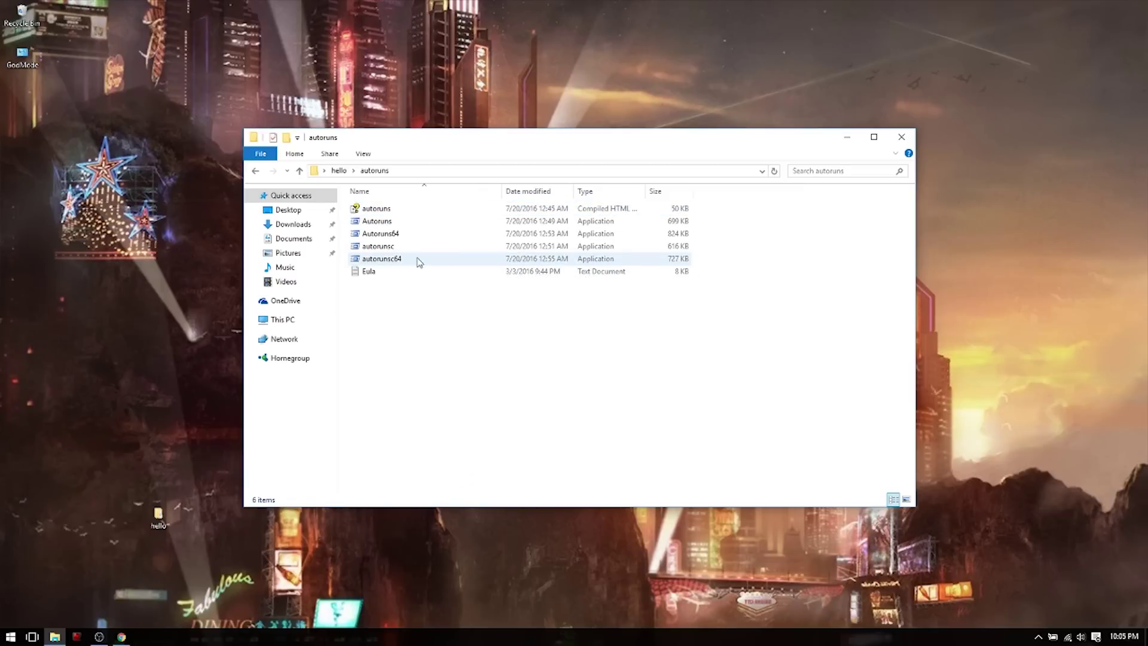
double_click(383, 233)
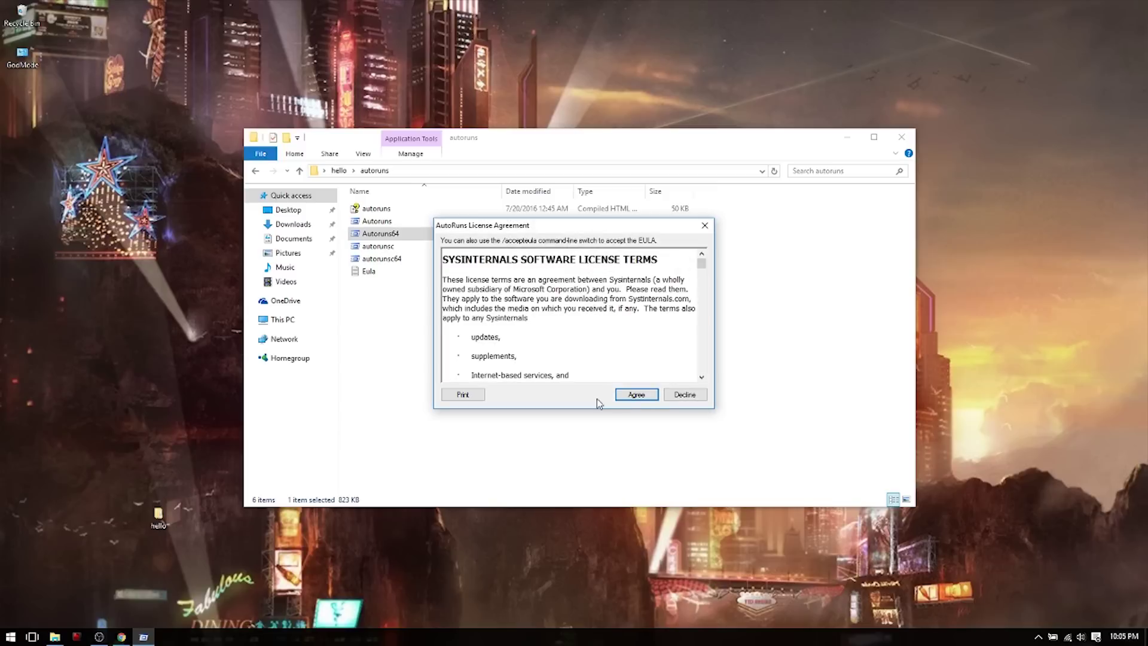
left_click(640, 398)
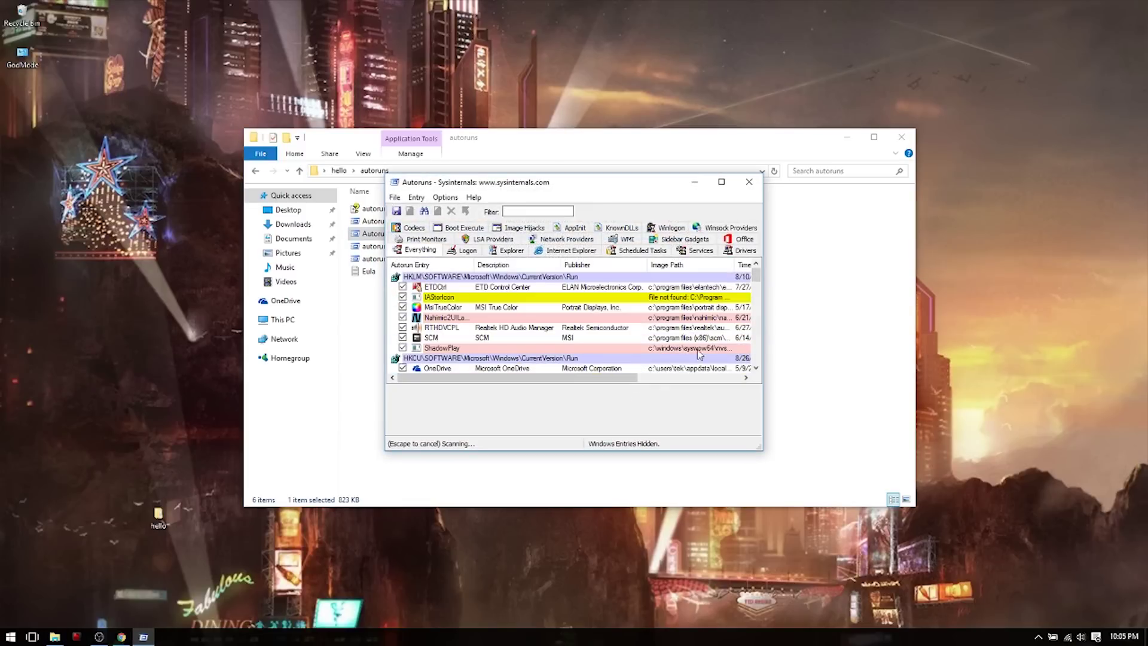
left_click_drag(645, 185, 422, 85)
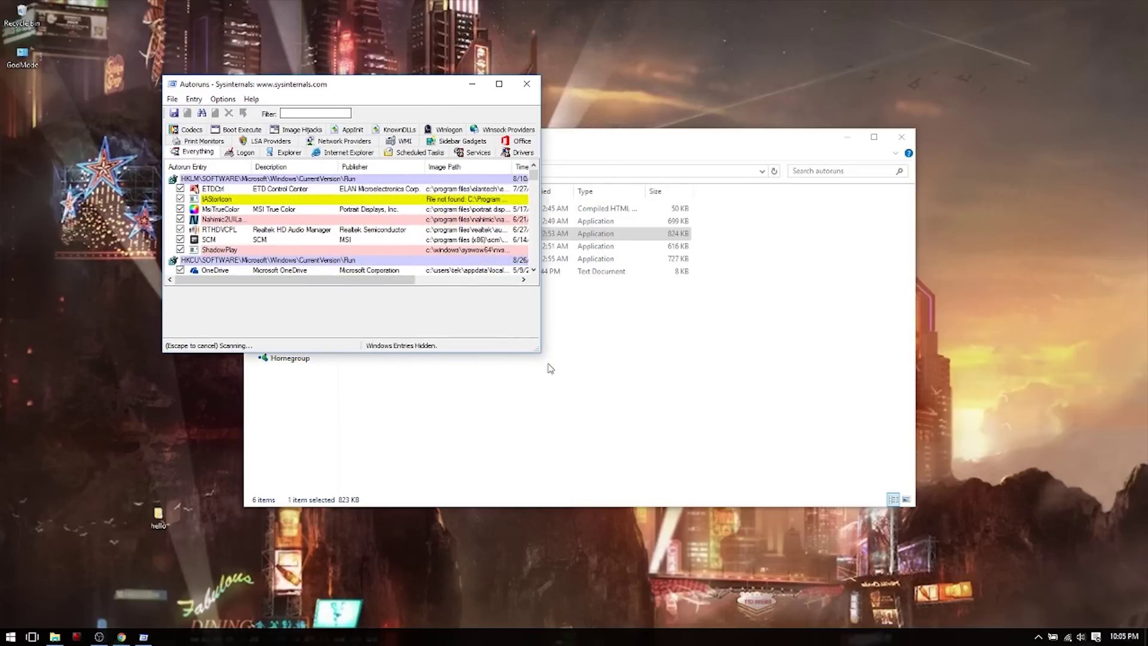
left_click_drag(538, 355, 949, 560)
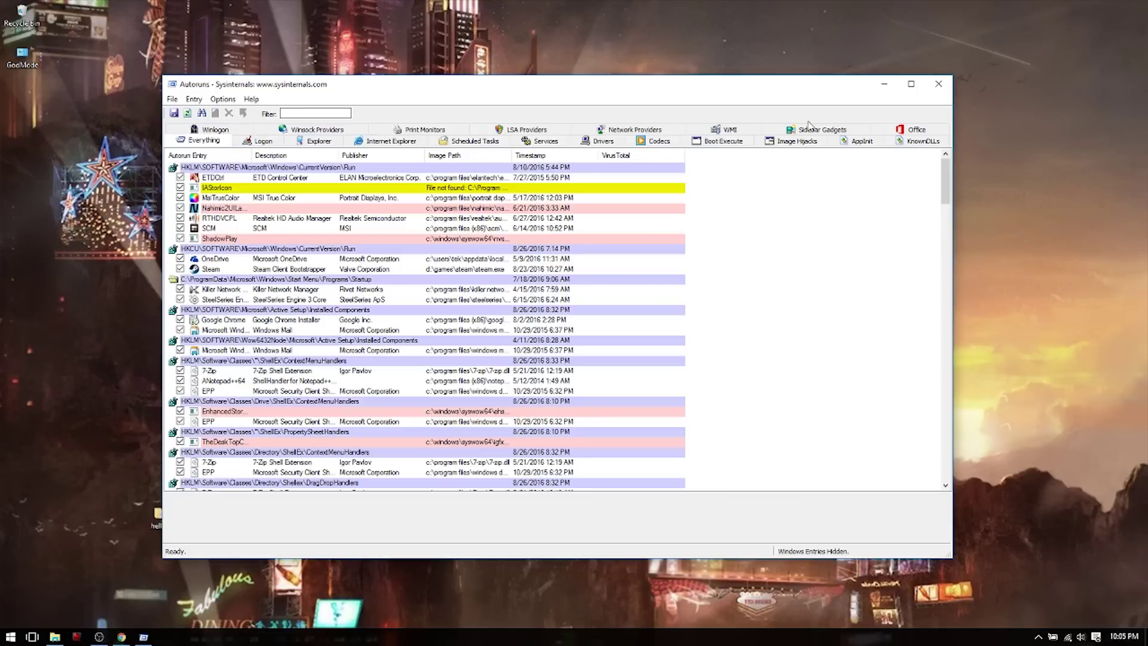
scroll(257, 310, "down", 1)
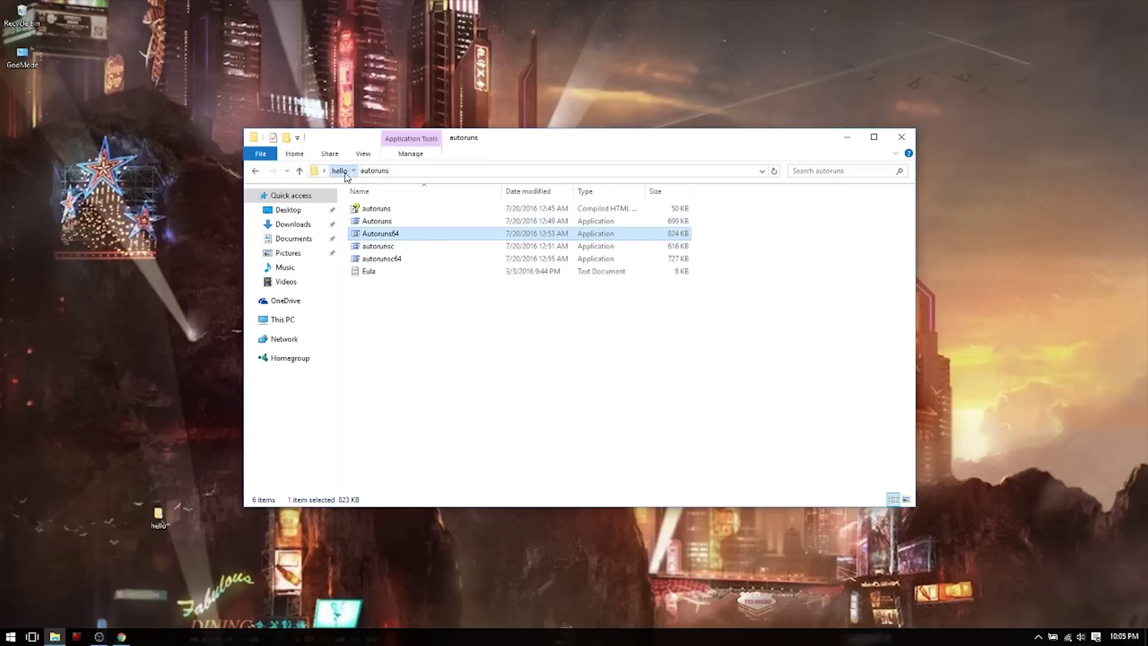
Launch procexp from the process explorer folder and enlarge the Process Explorer window
left_click(337, 170)
double_click(381, 223)
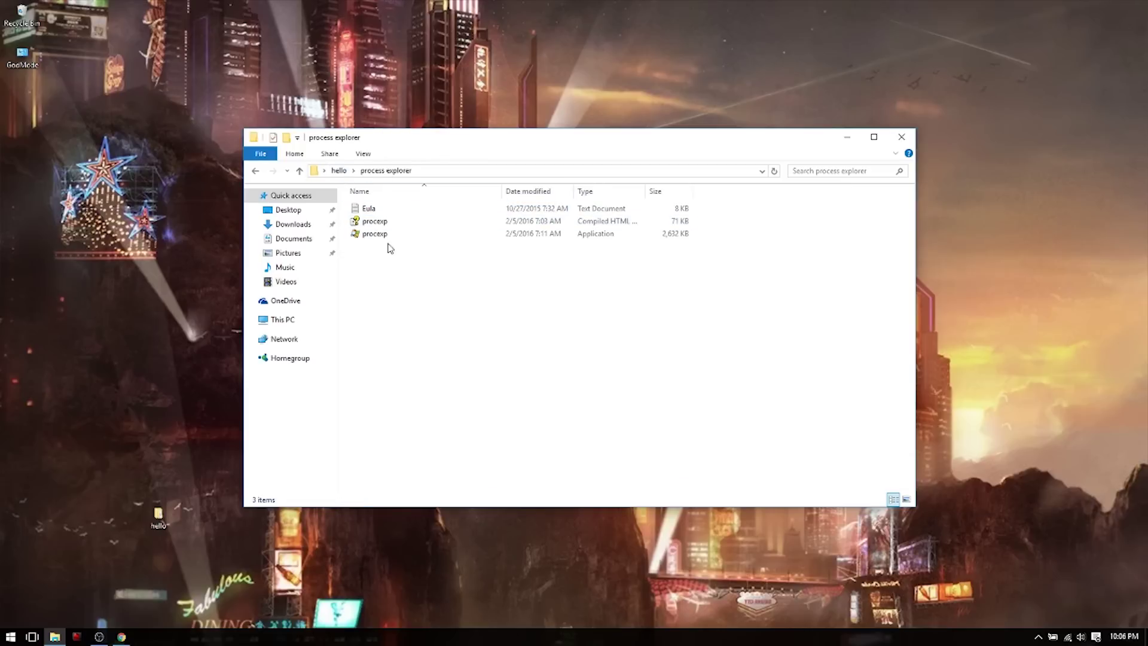
double_click(385, 235)
left_click_drag(527, 381, 727, 447)
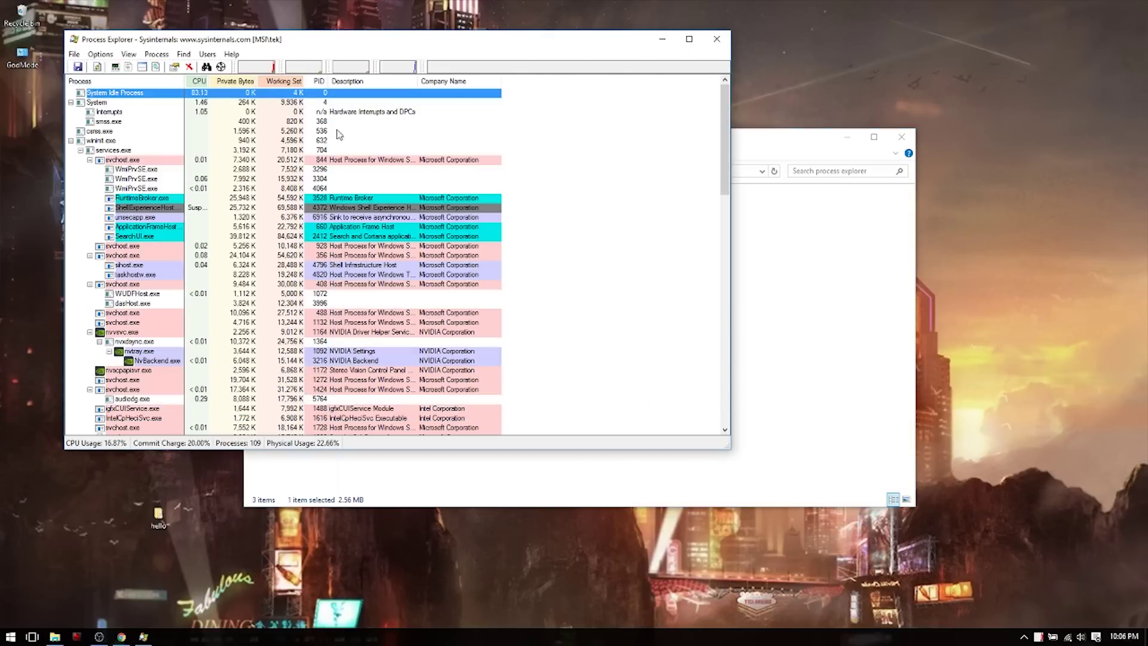
Open the System Information graphs to view memory usage and I/O activity
left_click(250, 69)
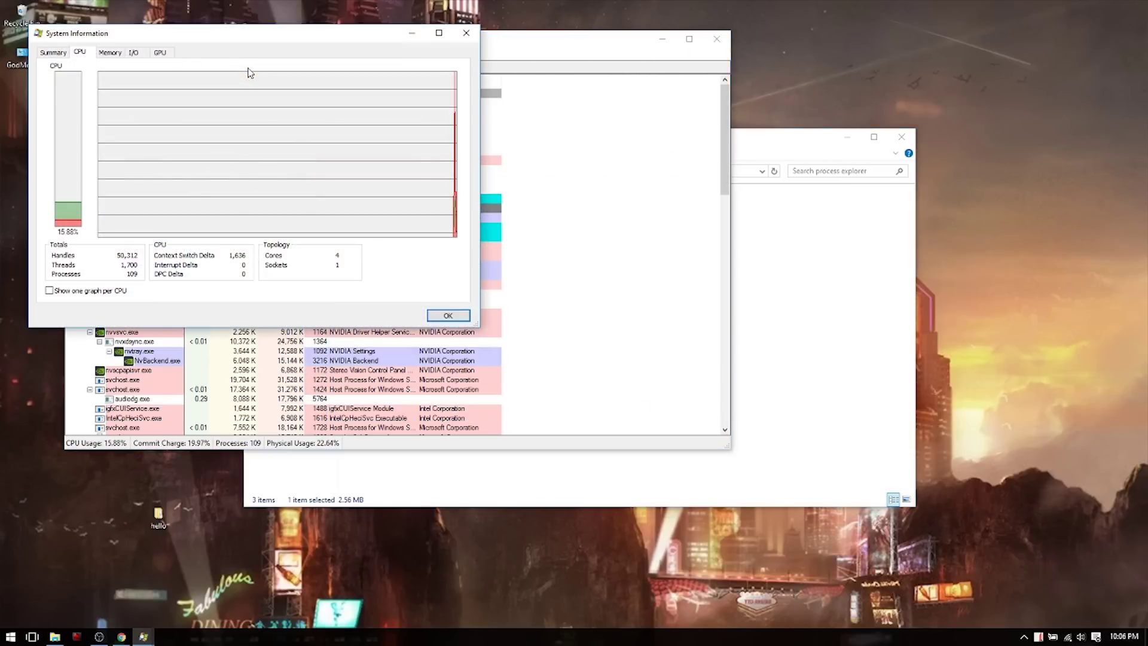
left_click(467, 33)
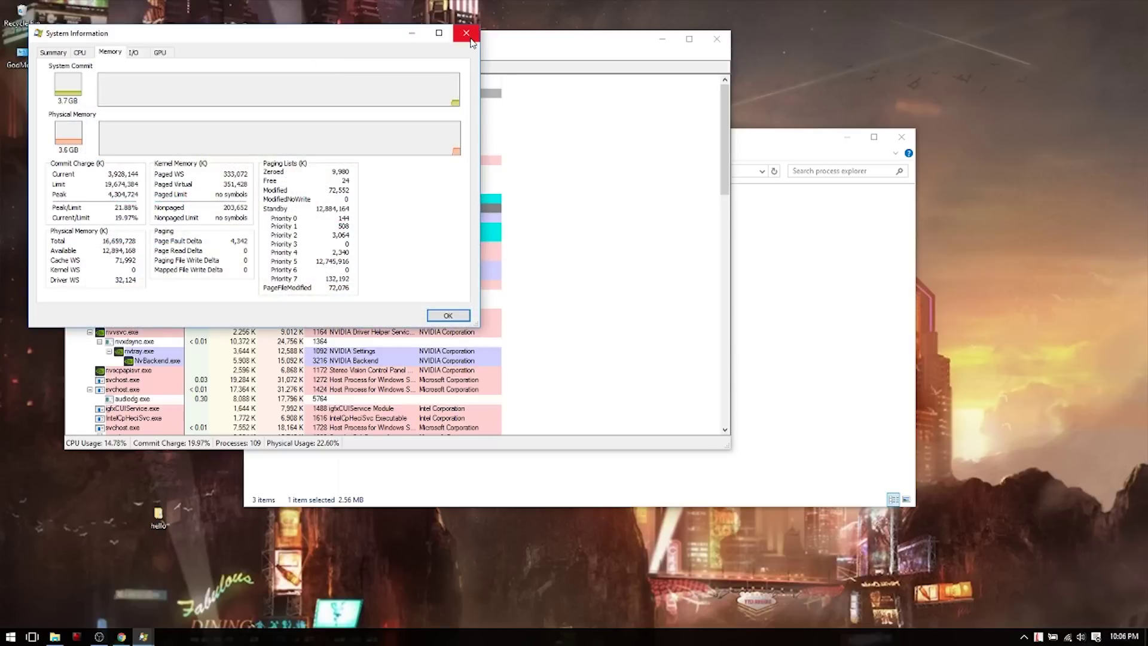
left_click(466, 32)
left_click(410, 72)
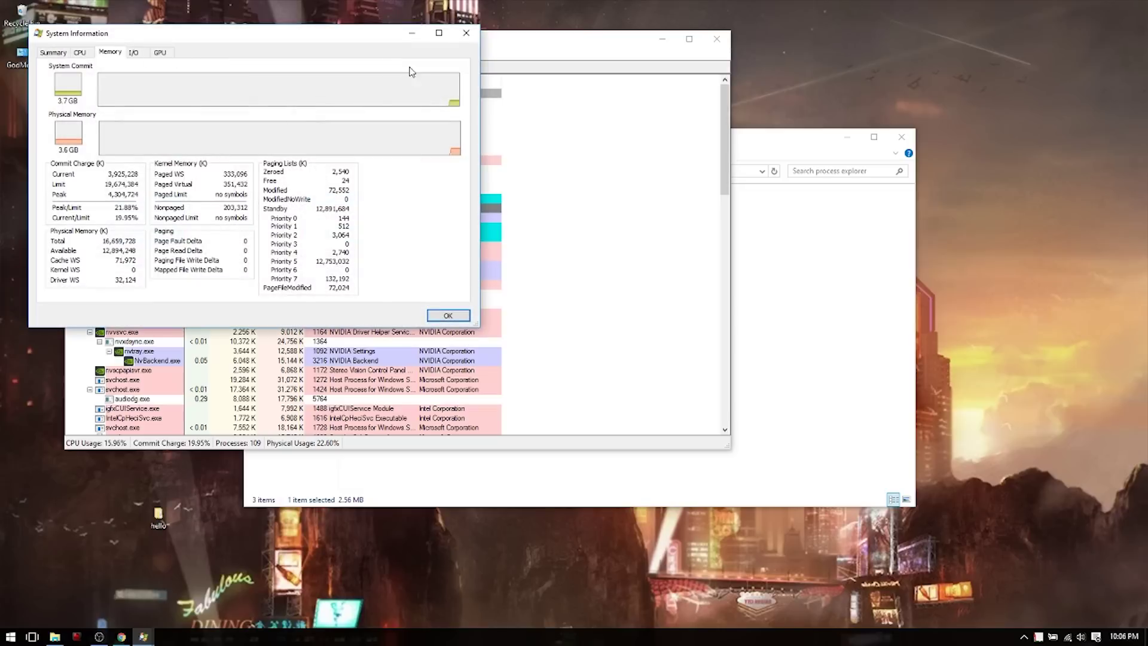
key("Escape")
left_click(410, 67)
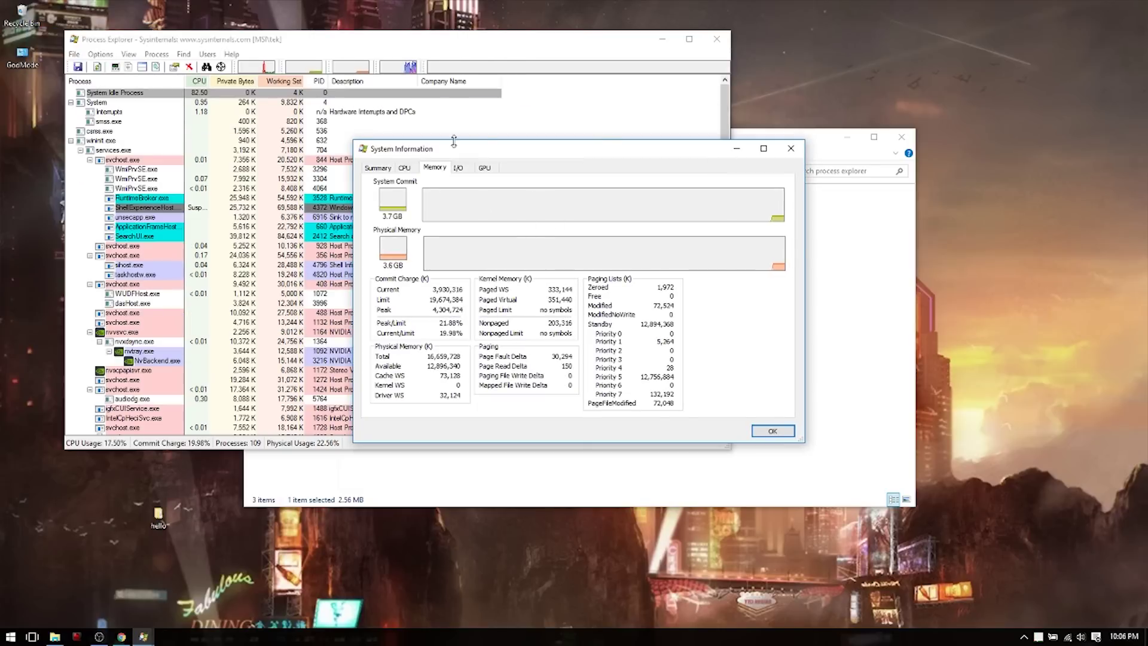
left_click(791, 149)
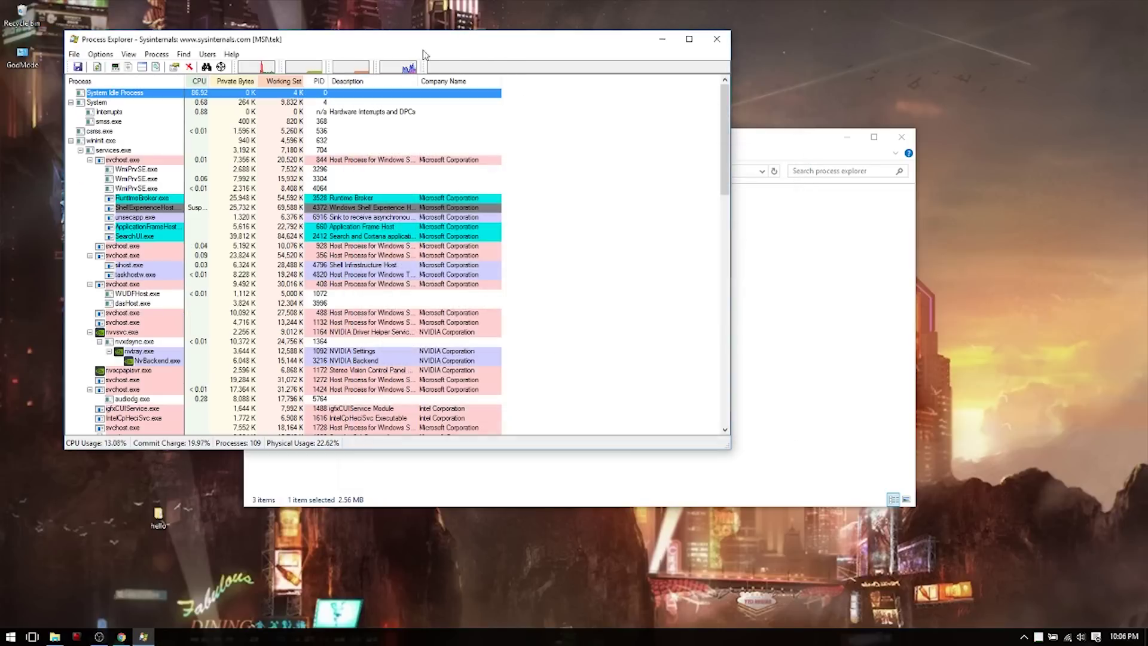
left_click(399, 67)
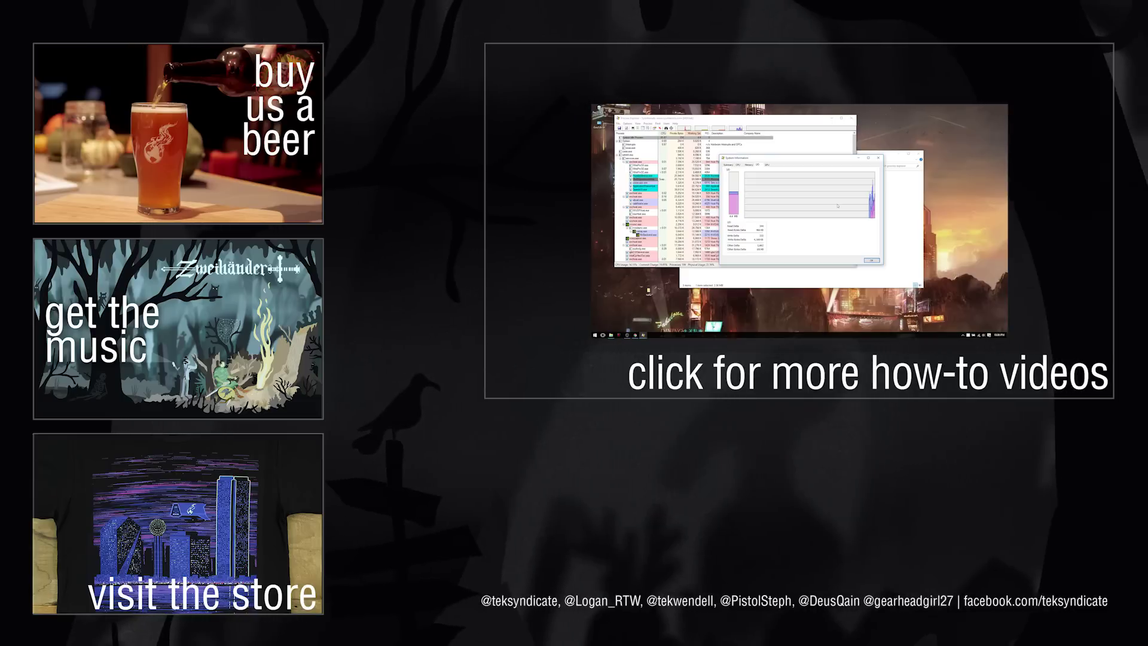